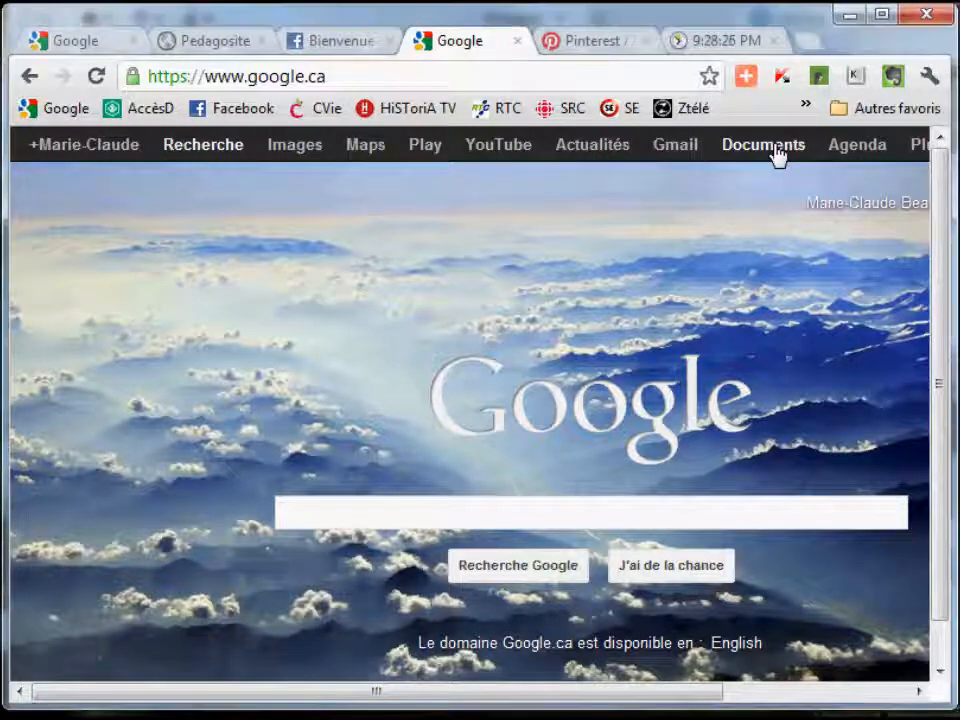
# Open Google Documents and create a new form (Formulaire)
pyautogui.click(774, 148)
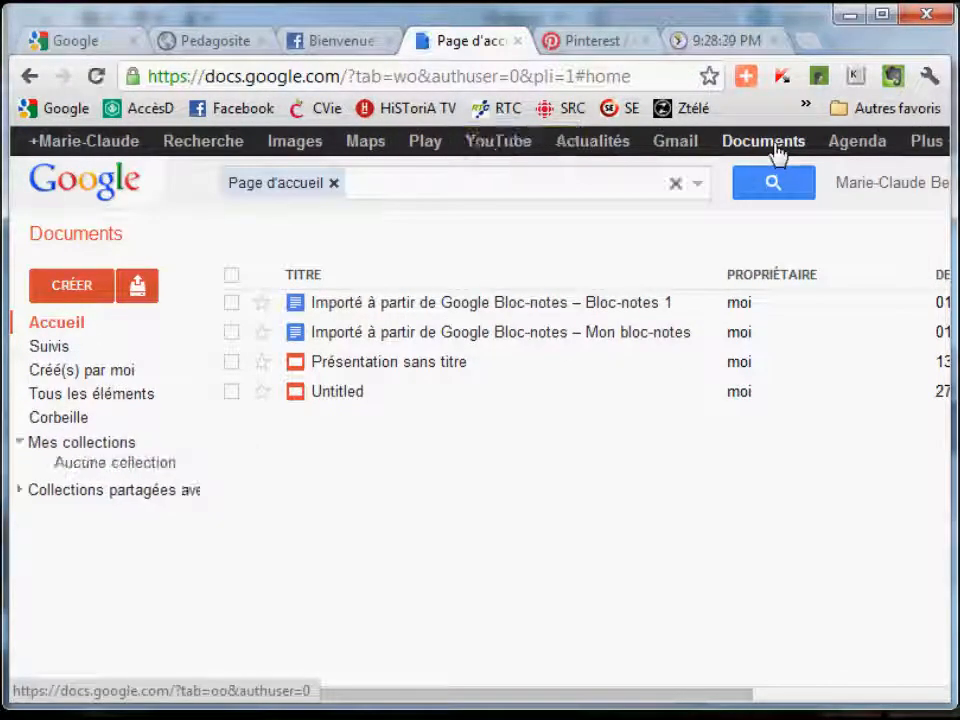
pyautogui.click(68, 290)
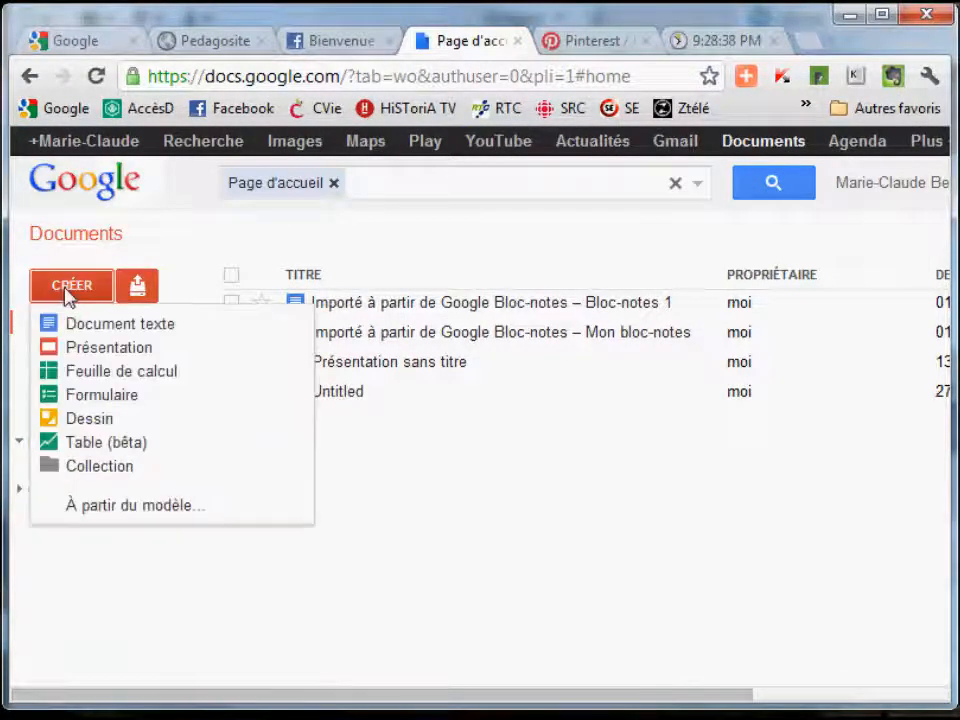
pyautogui.click(84, 374)
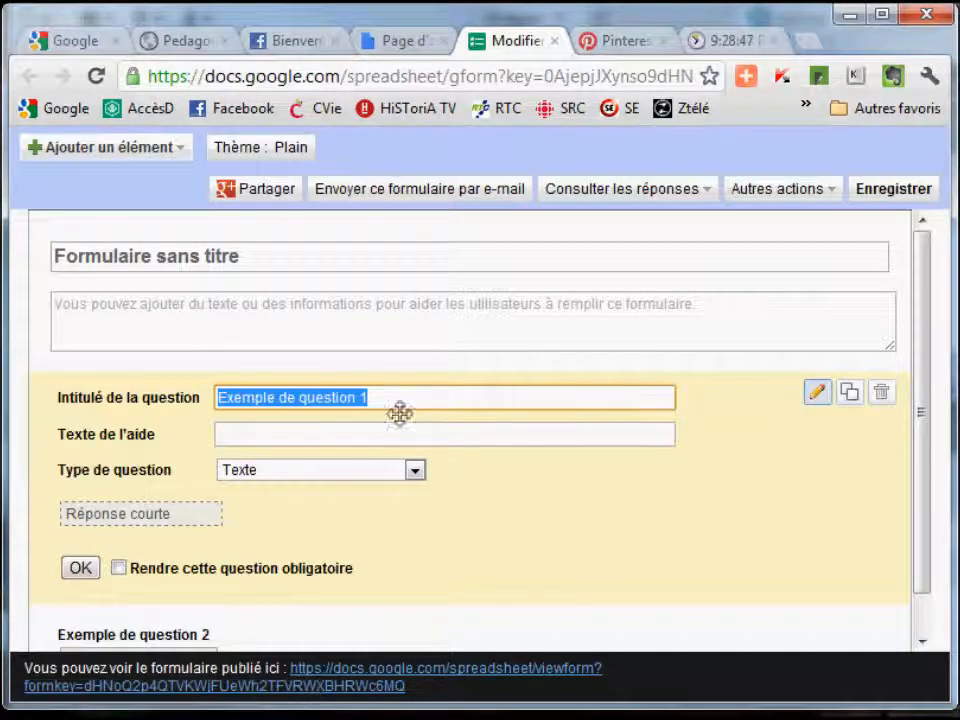
# Replace the form's default title with "Commentaires" and leave the description empty
pyautogui.click(273, 259)
pyautogui.moveTo(273, 259); pyautogui.dragTo(24, 275)
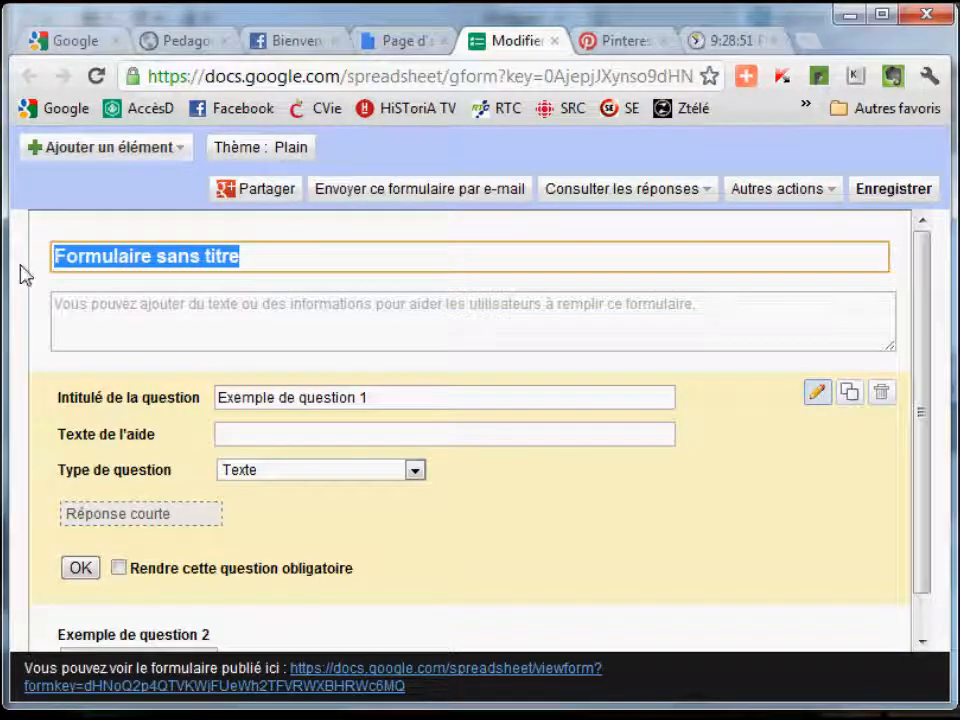
pyautogui.write('Comm')
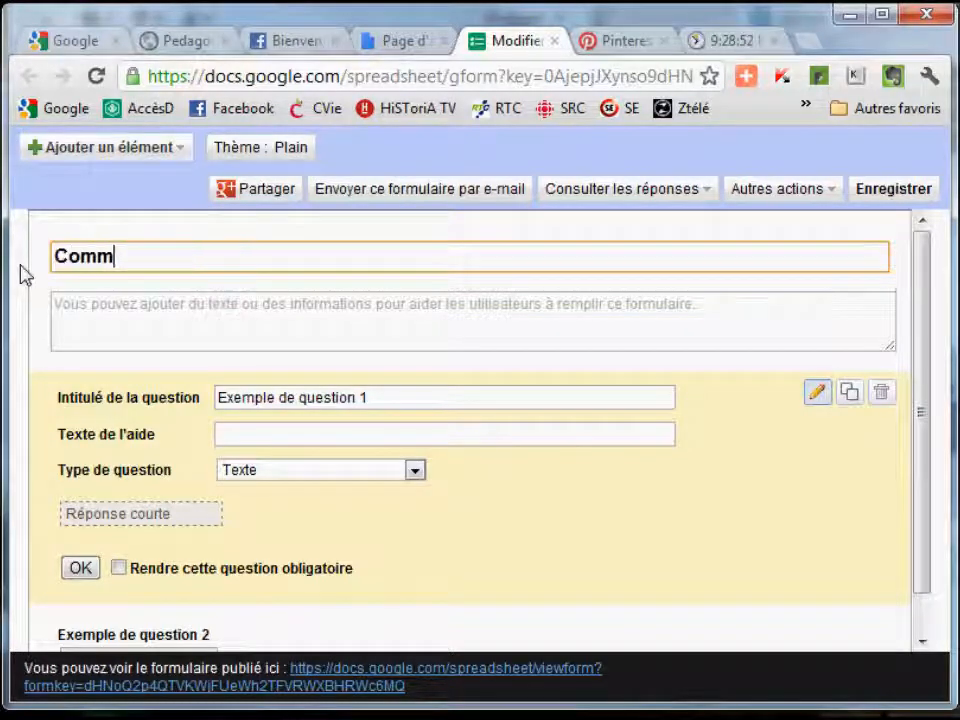
pyautogui.write('entaire')
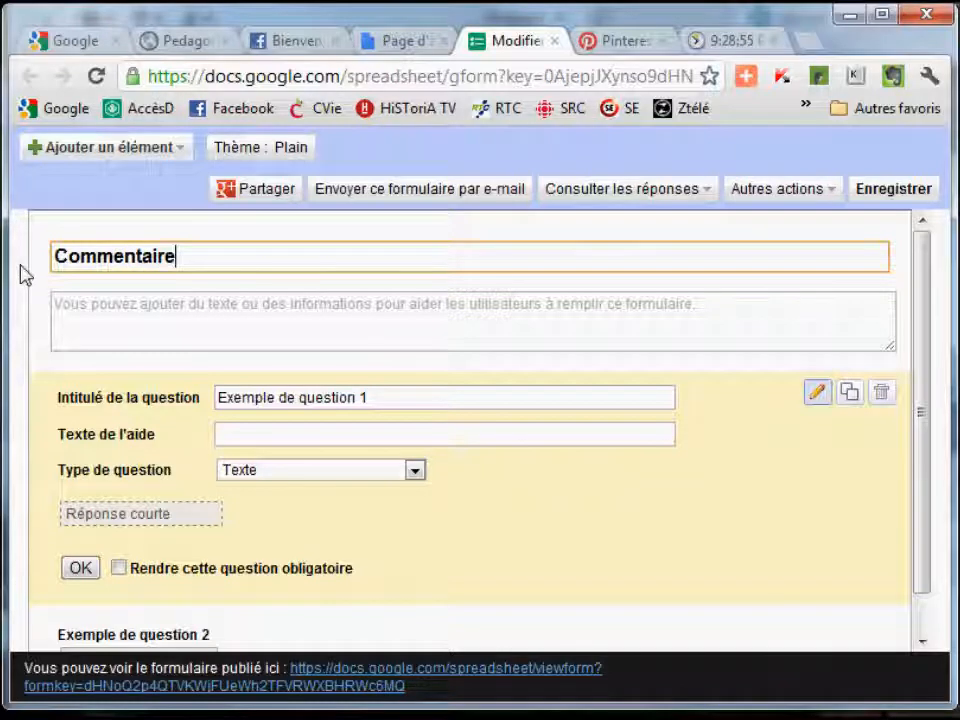
pyautogui.write('s')
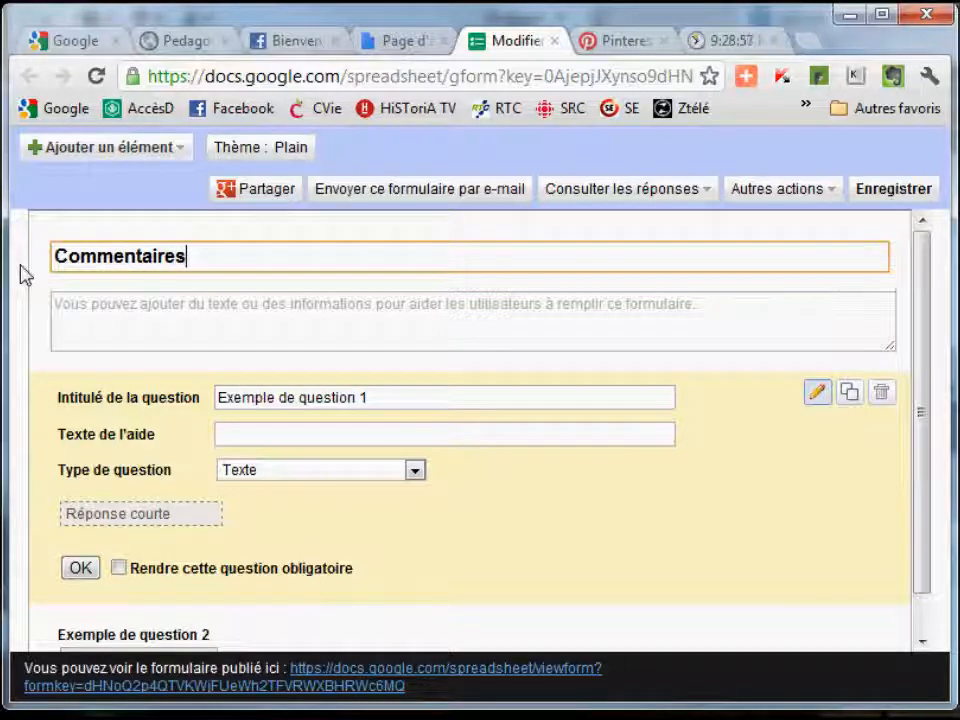
pyautogui.click(148, 316)
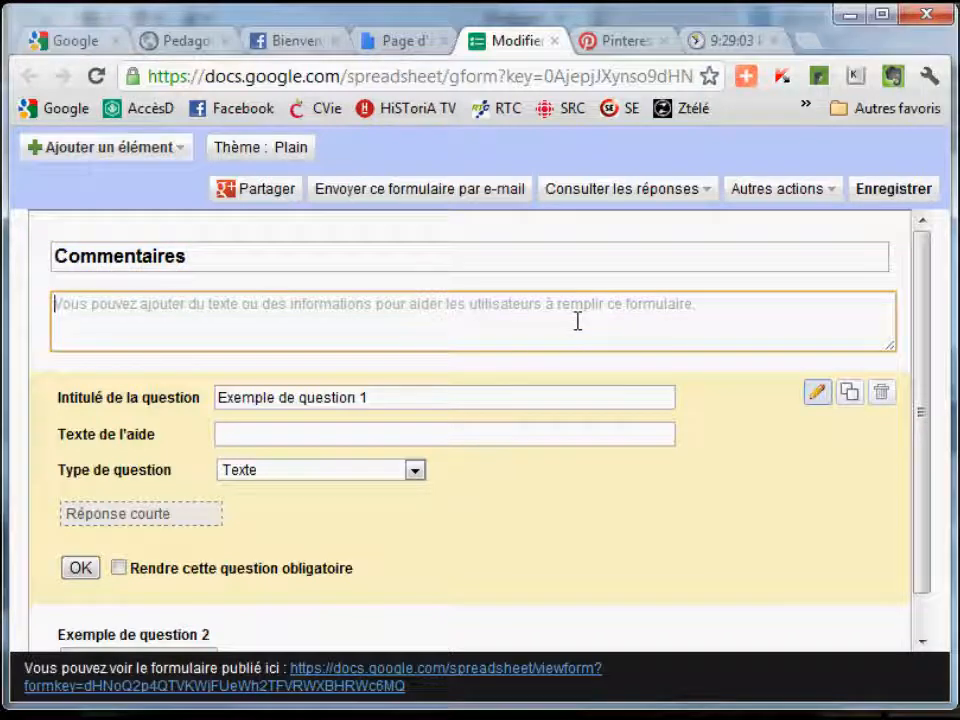
pyautogui.scroll(-1, 715, 457)
pyautogui.scroll(1, 715, 457)
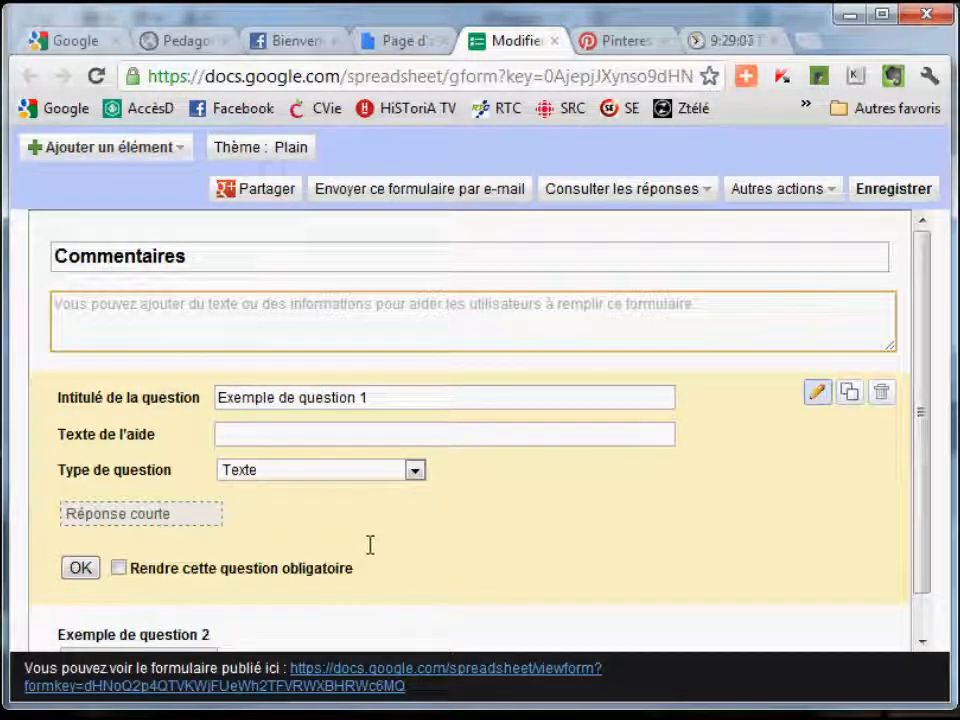
# Title the first question "Nom" and make it mandatory
pyautogui.click(412, 397)
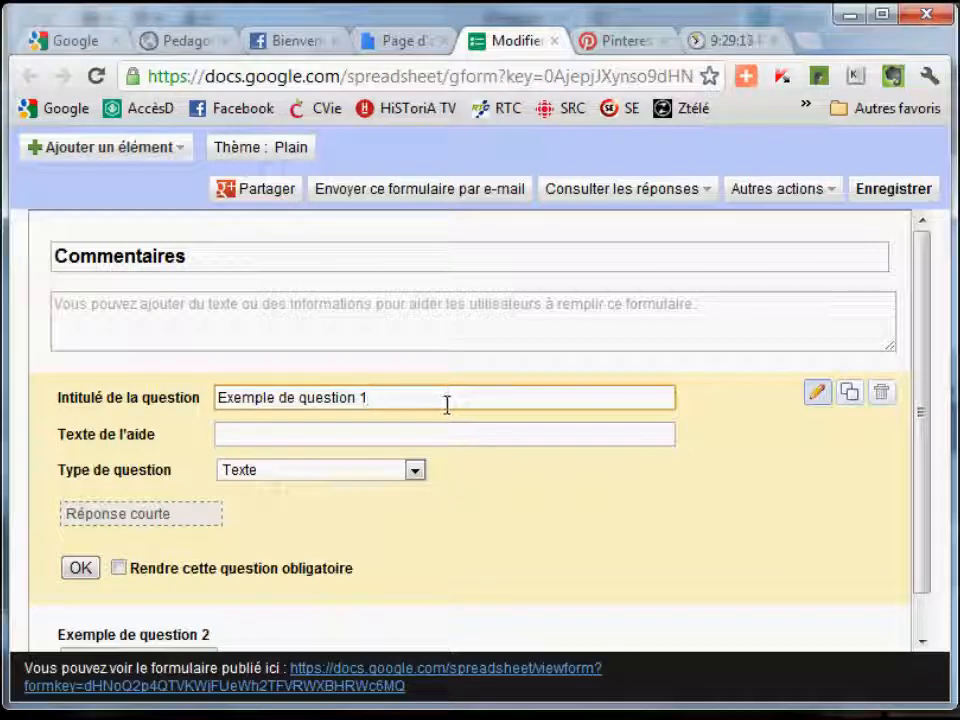
pyautogui.hotkey('shift', 'Left')
pyautogui.moveTo(324, 383); pyautogui.dragTo(137, 373)
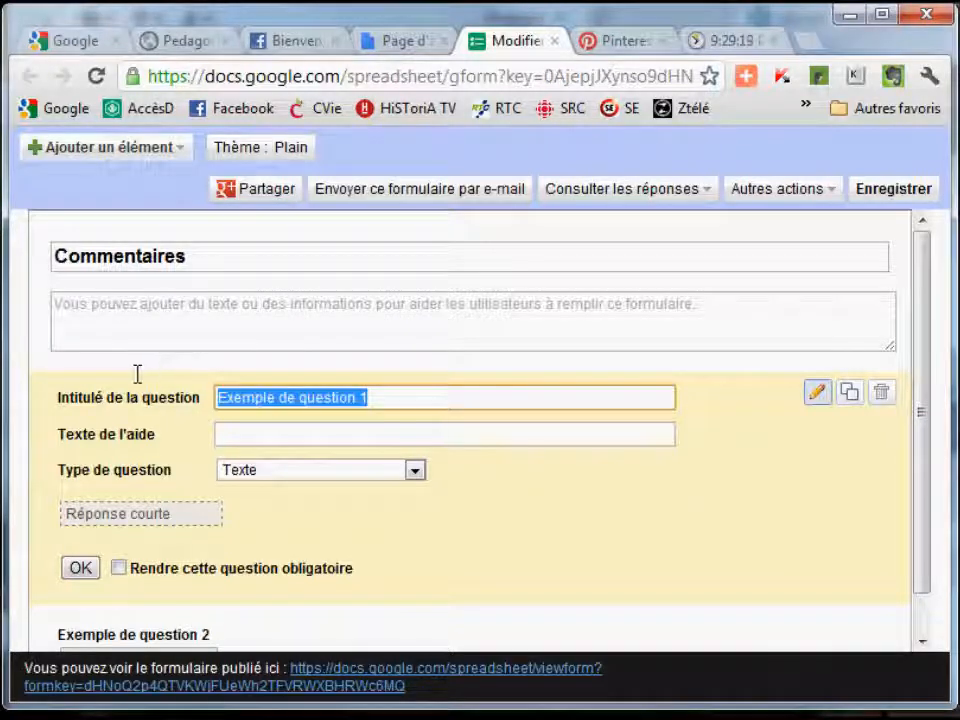
pyautogui.write('Nom')
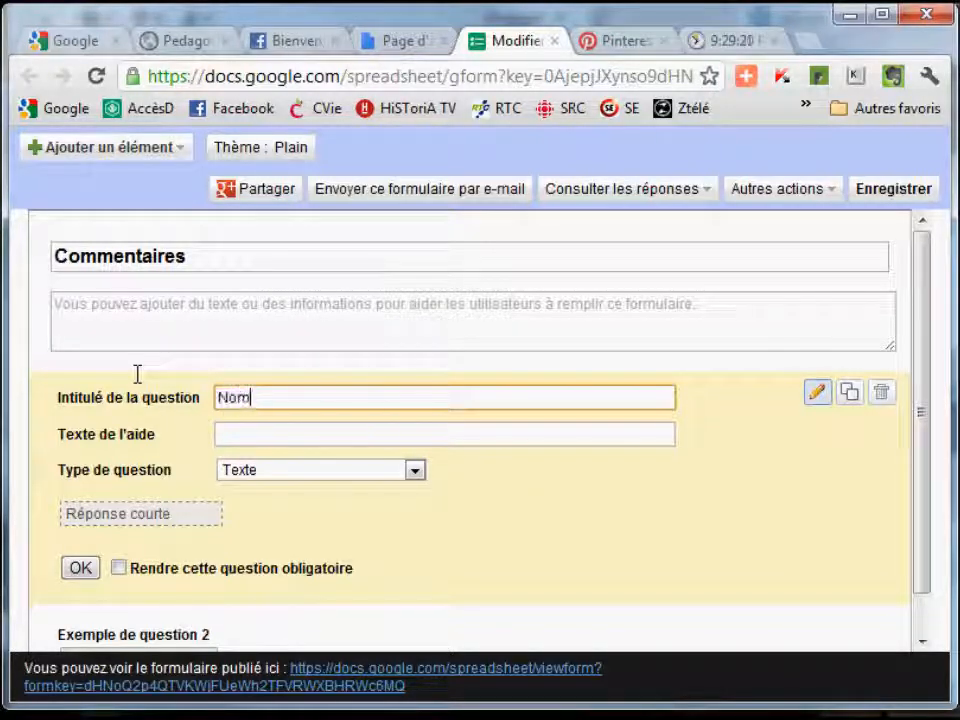
pyautogui.click(119, 568)
# Edit the second example question and set its type to Texte de paragraphe
pyautogui.scroll(-1, 340, 585)
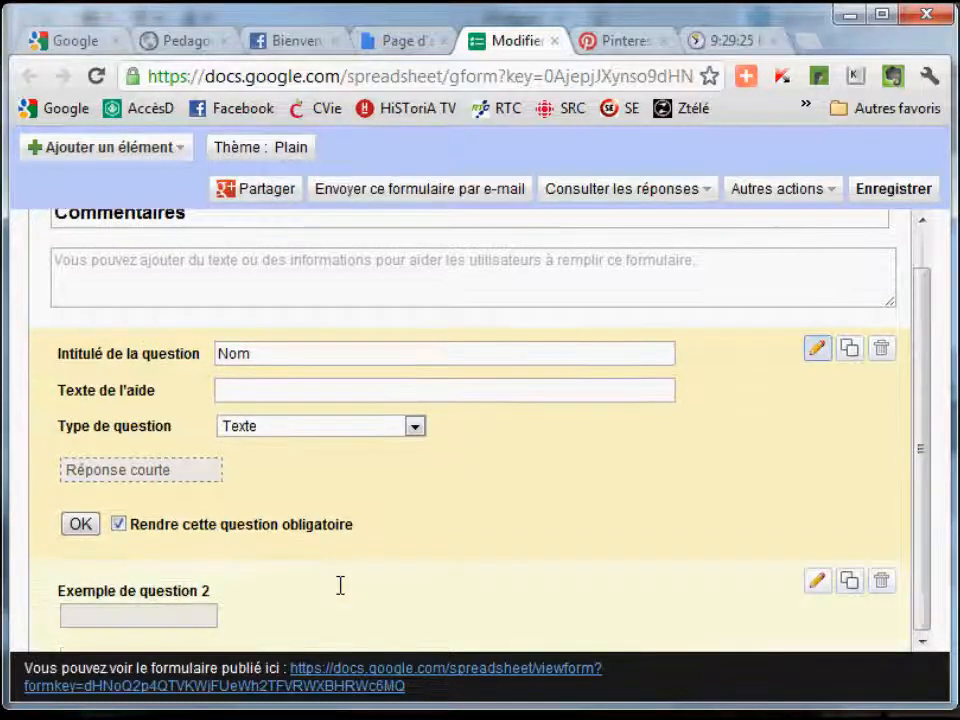
pyautogui.click(816, 583)
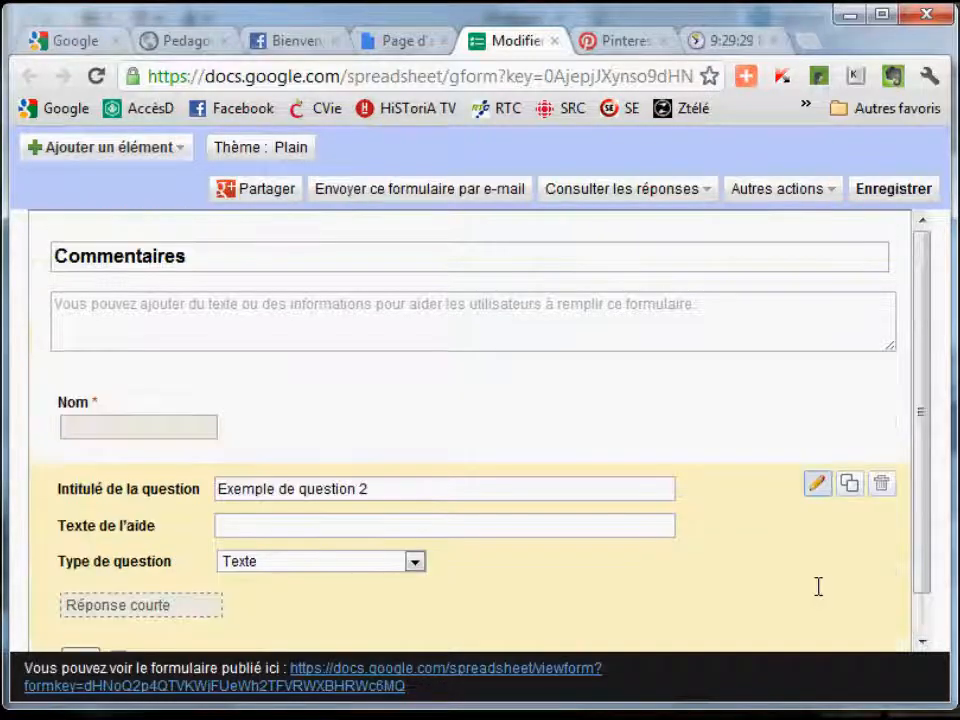
pyautogui.click(414, 562)
pyautogui.click(381, 600)
pyautogui.scroll(-1, 381, 604)
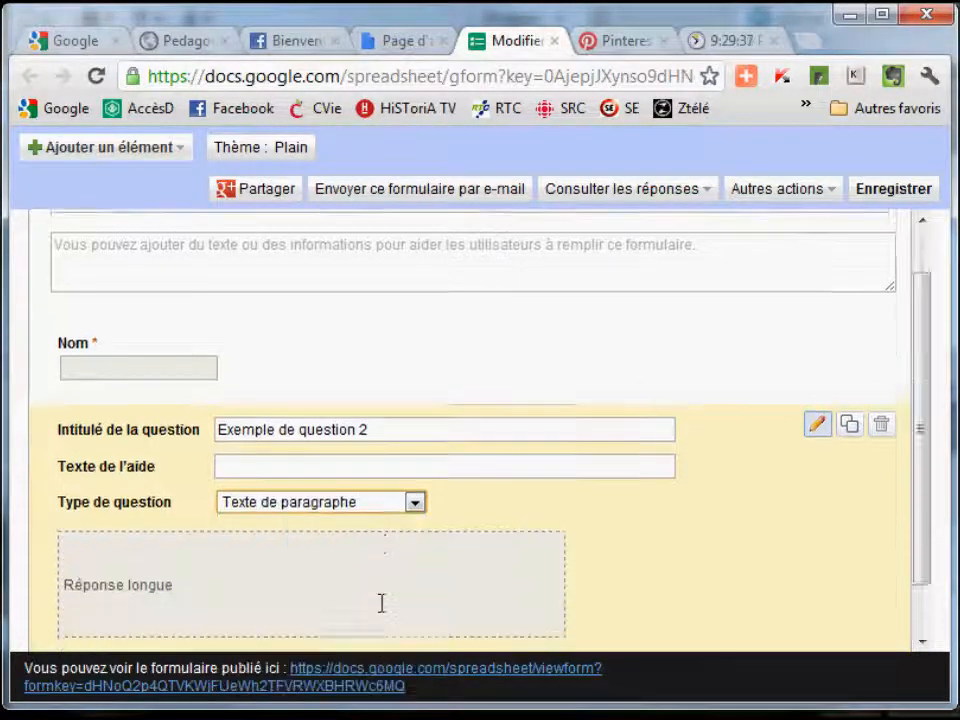
pyautogui.scroll(-1, 319, 538)
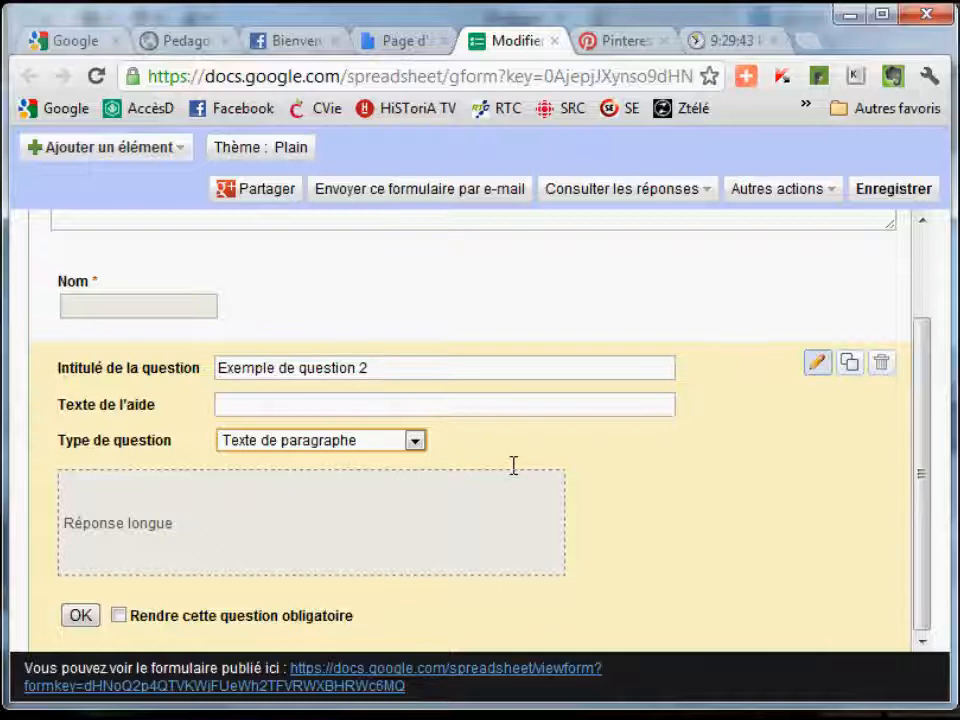
# Add a Choix multiples question titled "Choix" to the form
pyautogui.click(84, 145)
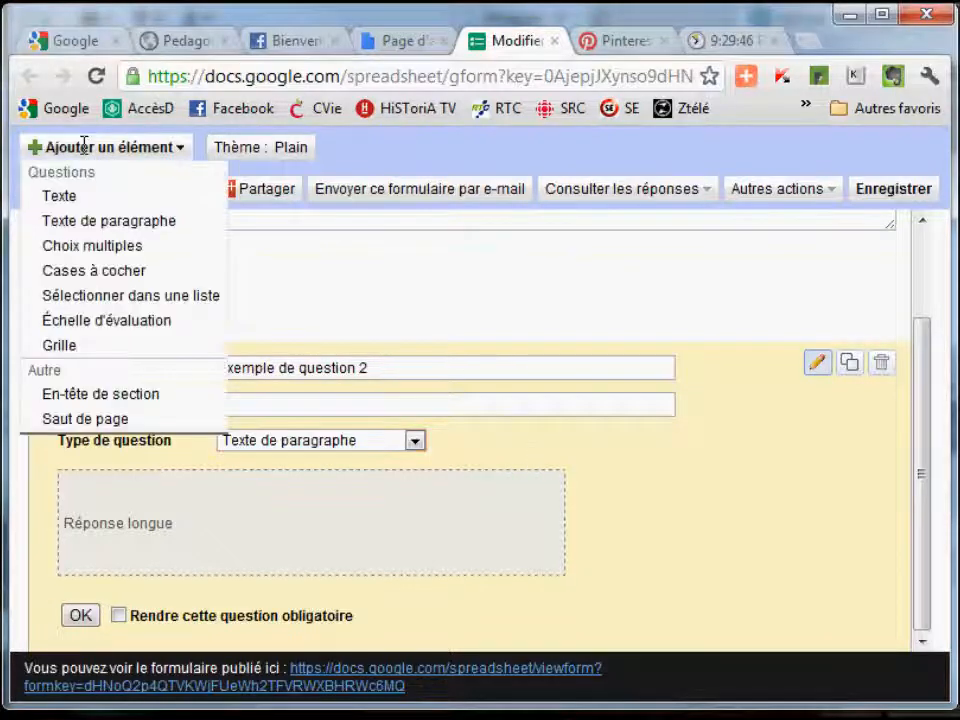
pyautogui.click(122, 247)
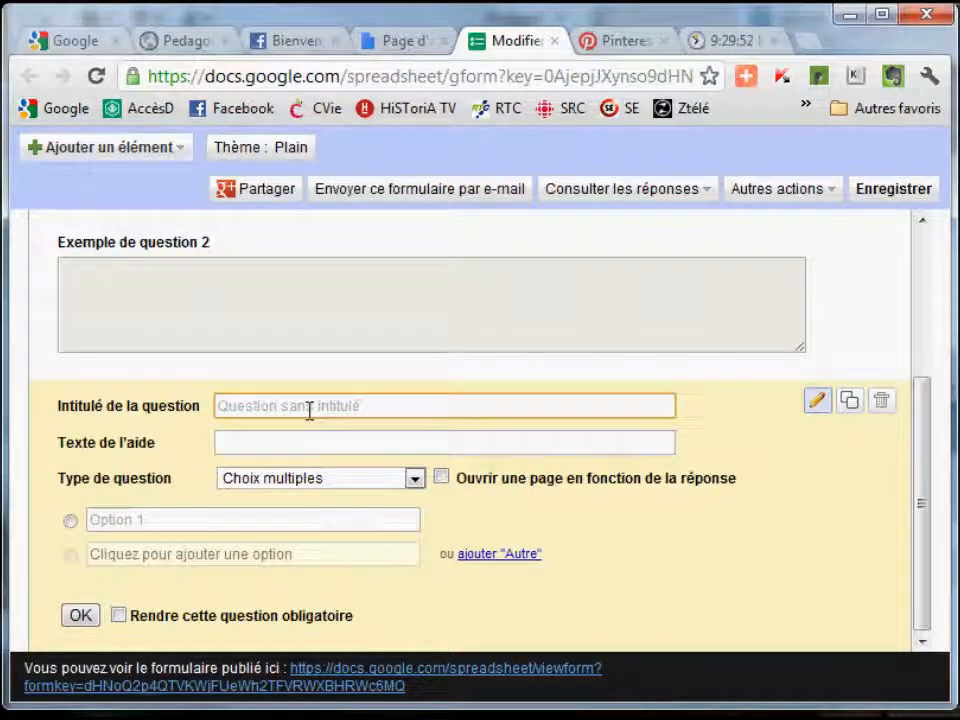
pyautogui.write('Choix')
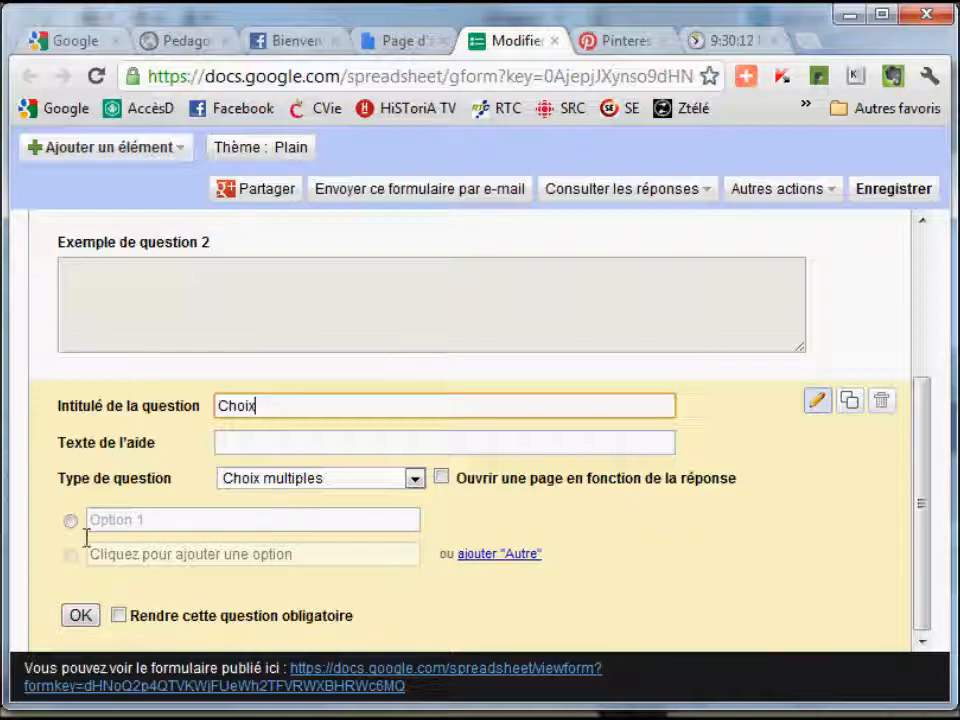
# Add a second and a third blank option plus an "Autre" option to the Choix question
pyautogui.click(141, 519)
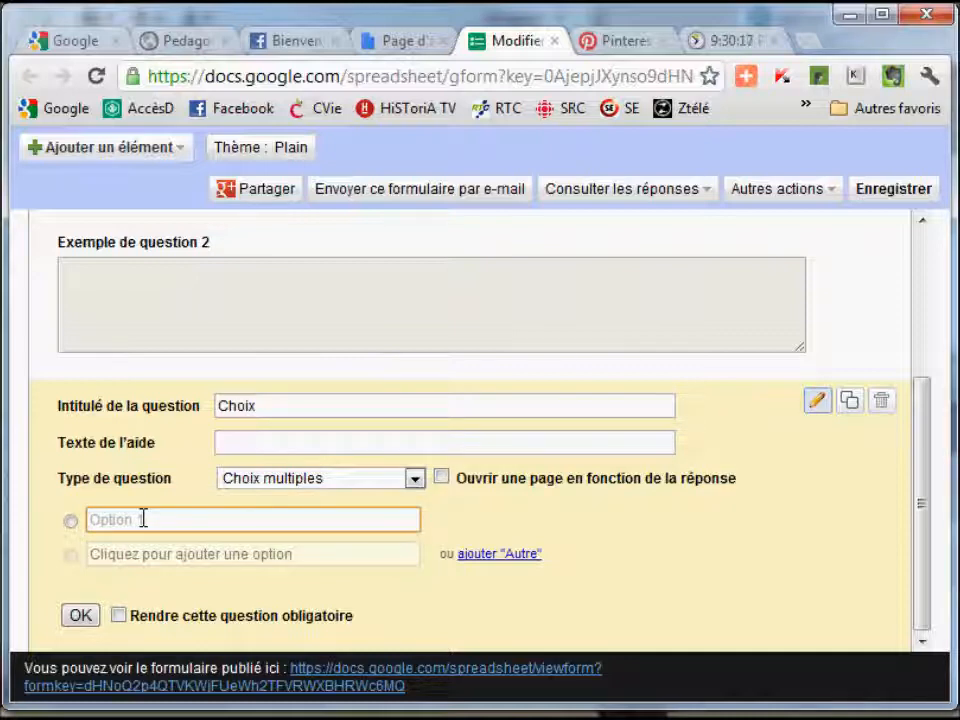
pyautogui.click(161, 553)
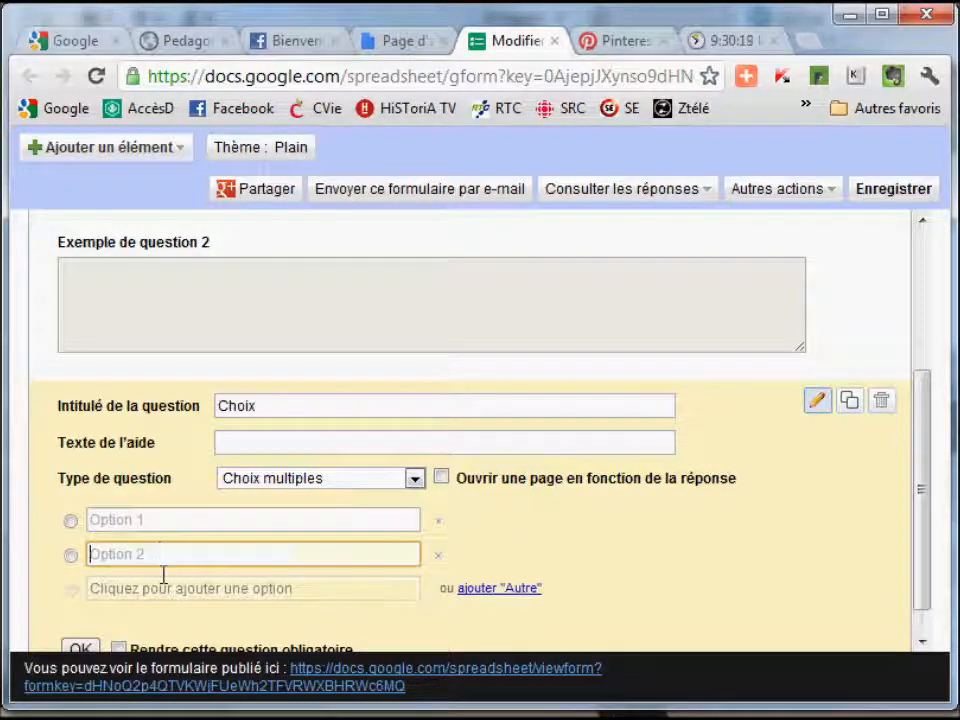
pyautogui.click(160, 588)
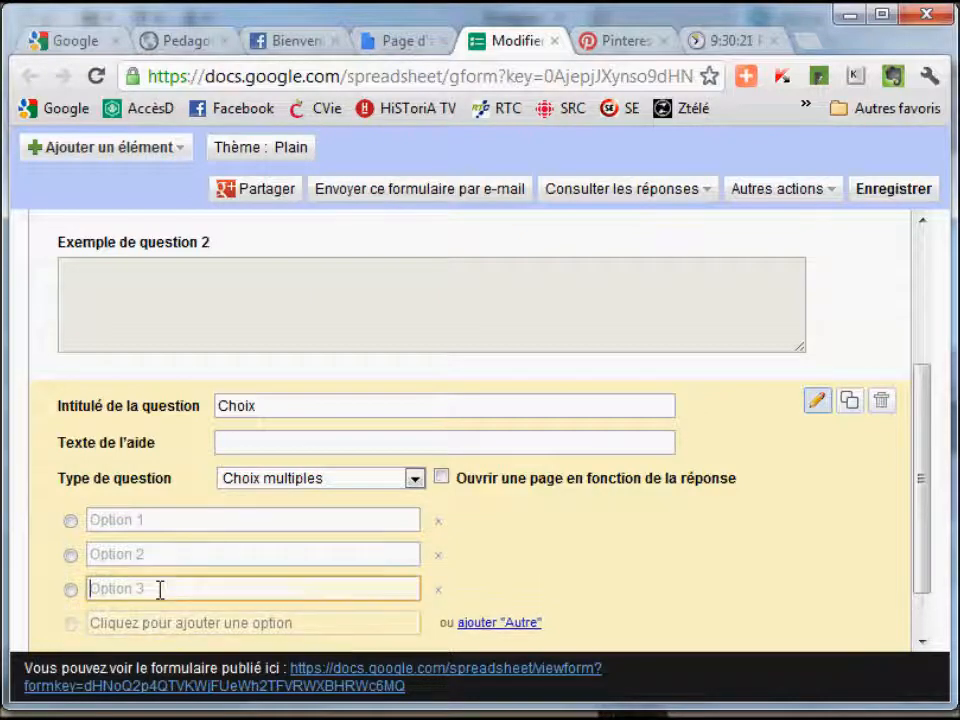
pyautogui.scroll(-1, 160, 589)
pyautogui.click(525, 553)
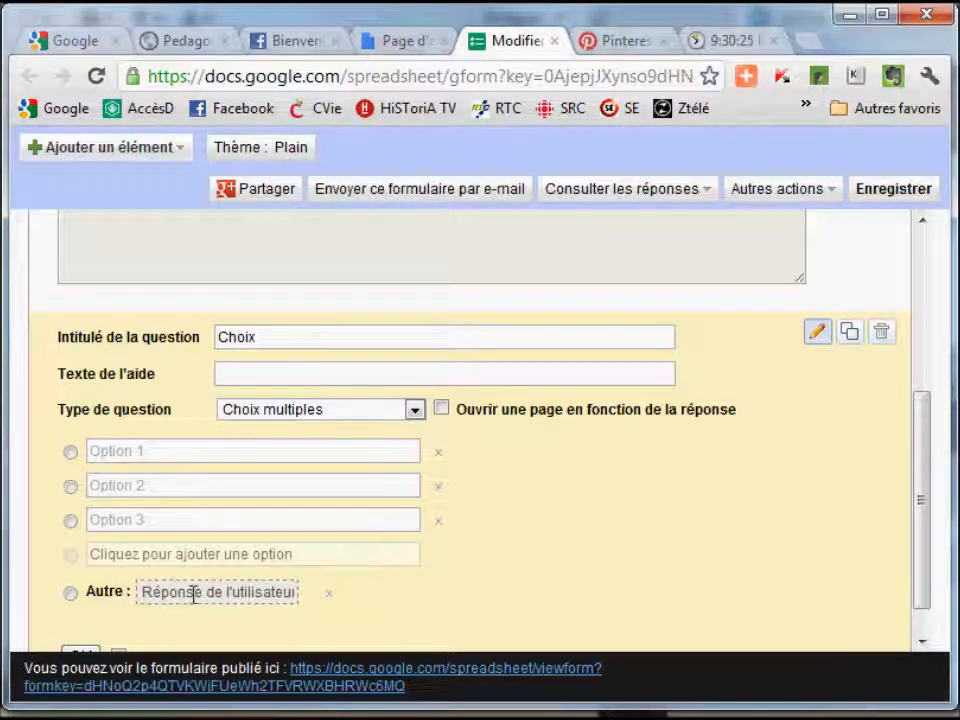
pyautogui.scroll(-1, 551, 576)
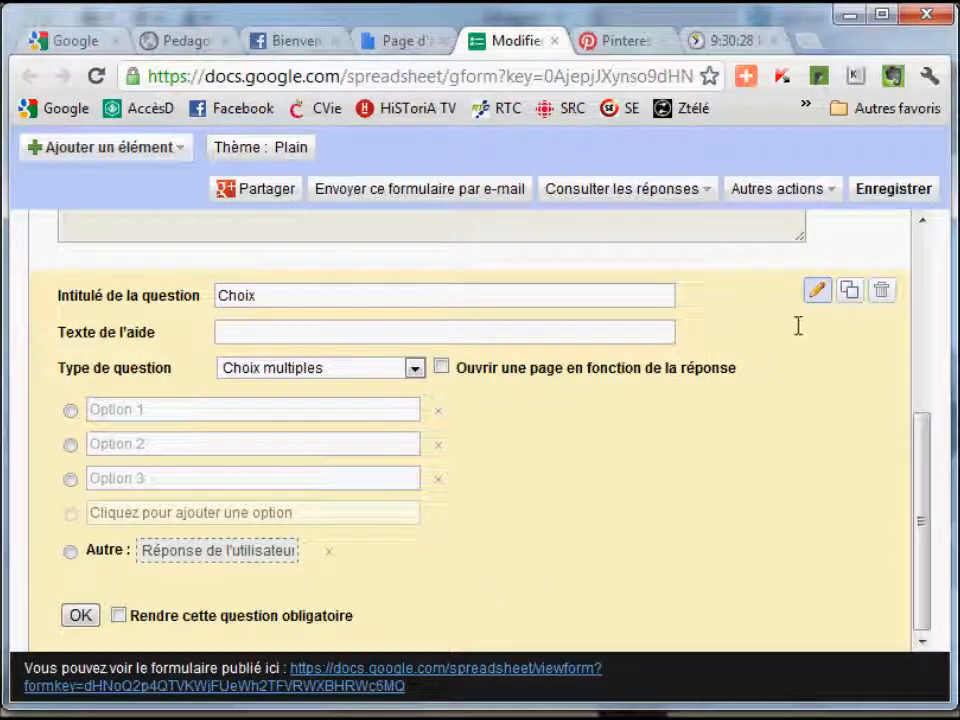
# Add a Cases à cocher question and title it "Case à coxher"
pyautogui.click(165, 149)
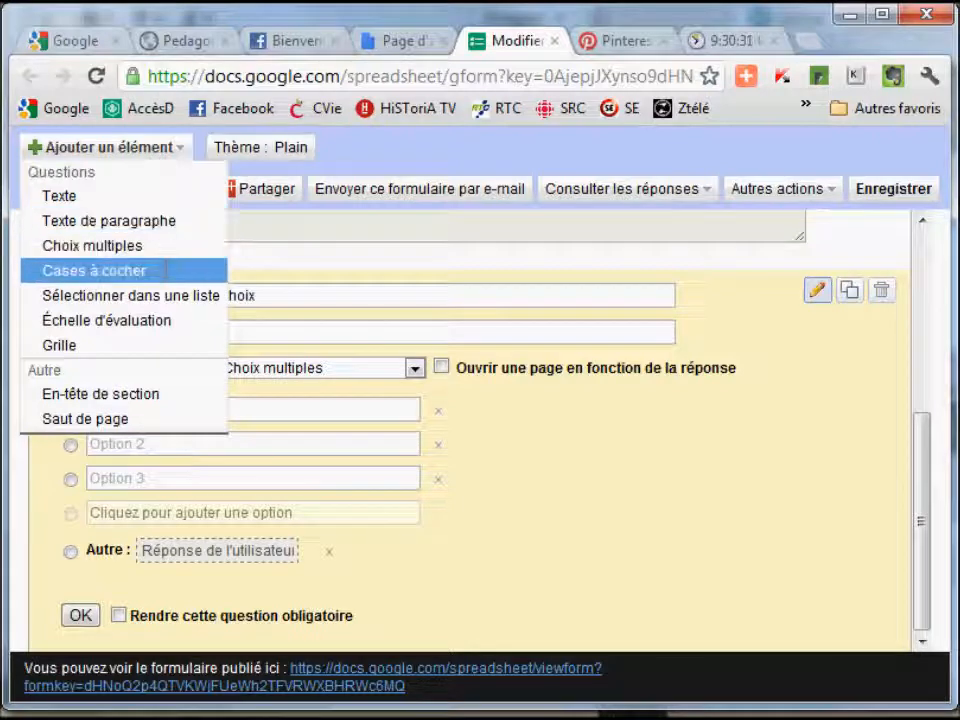
pyautogui.click(165, 270)
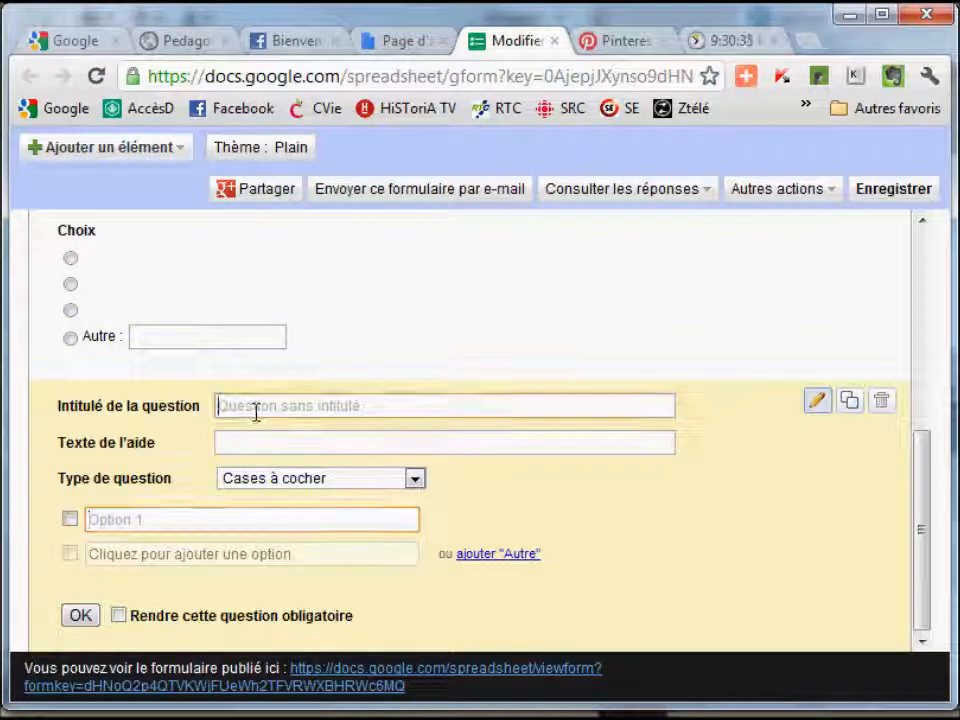
pyautogui.click(256, 410)
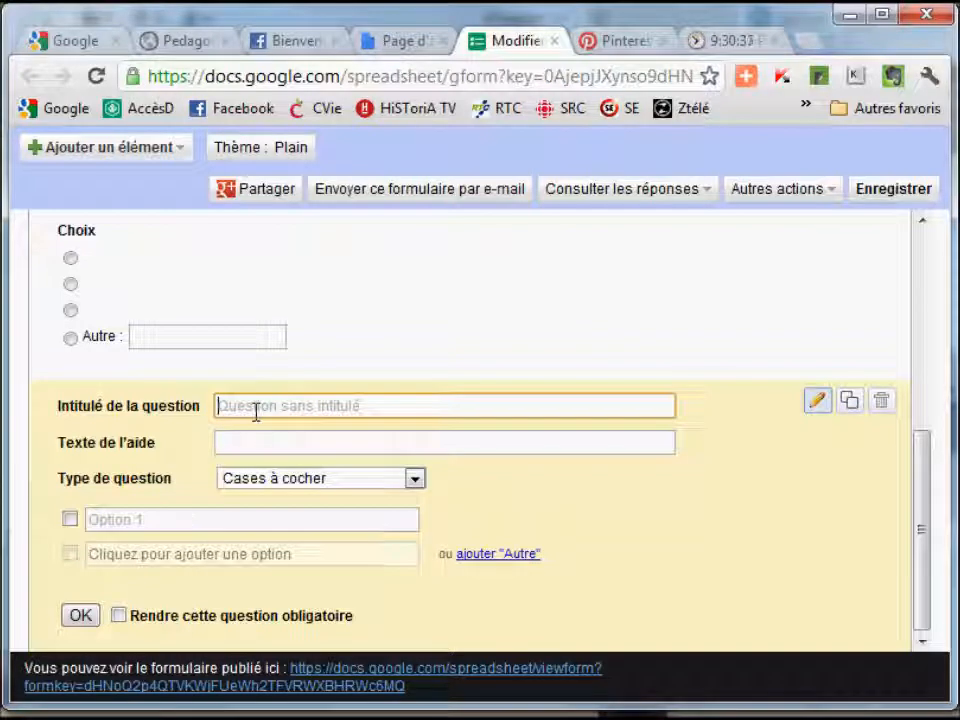
pyautogui.write('Ca')
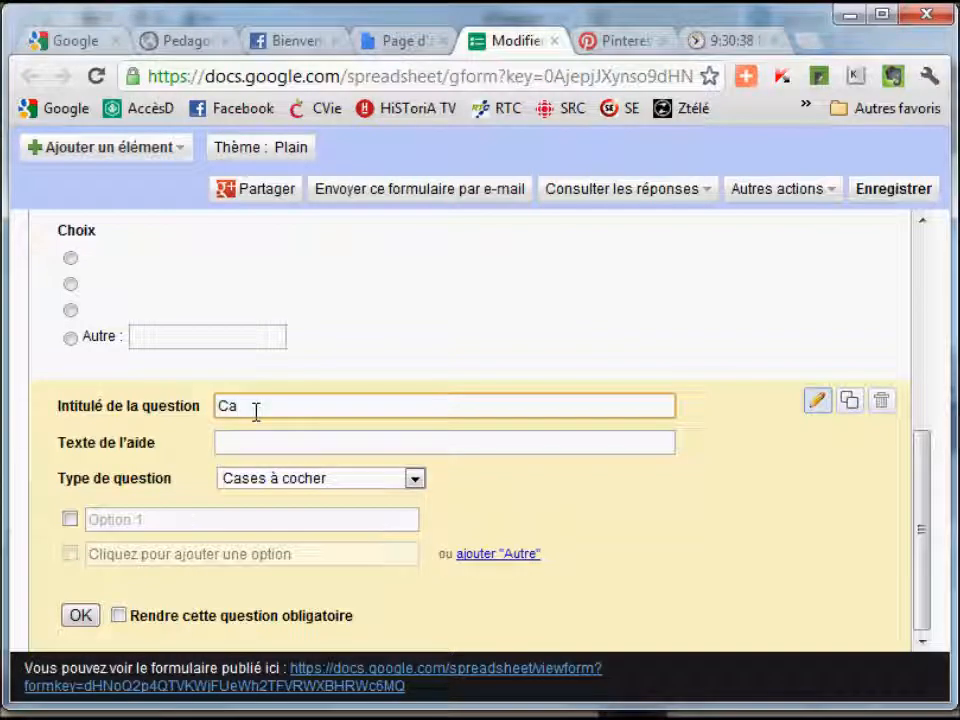
pyautogui.write('se')
pyautogui.write('se')
pyautogui.write(' à co')
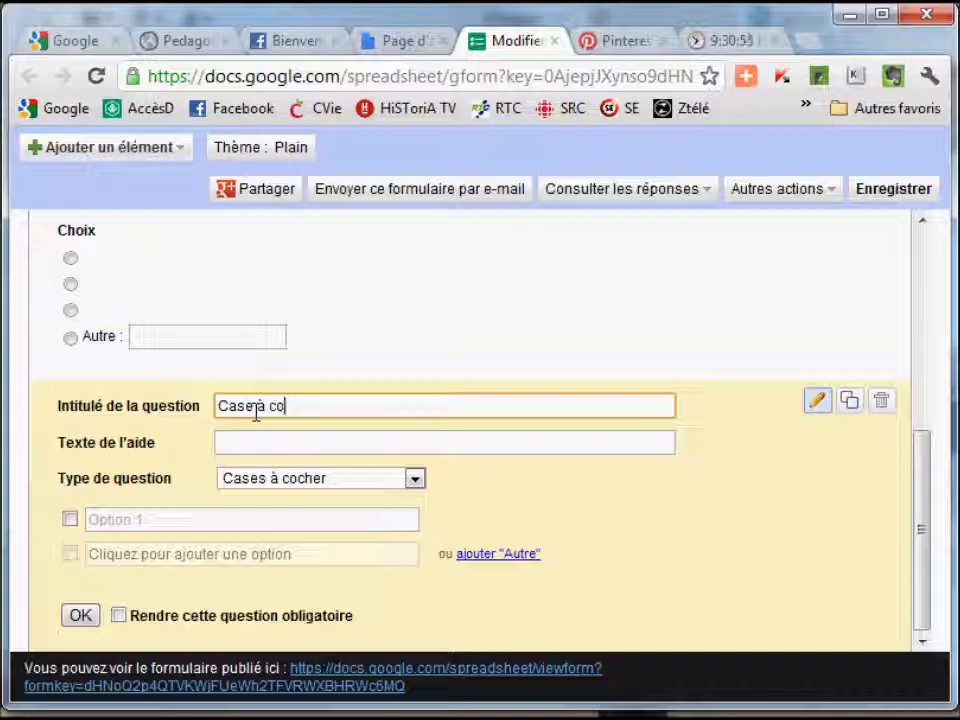
pyautogui.write('xher')
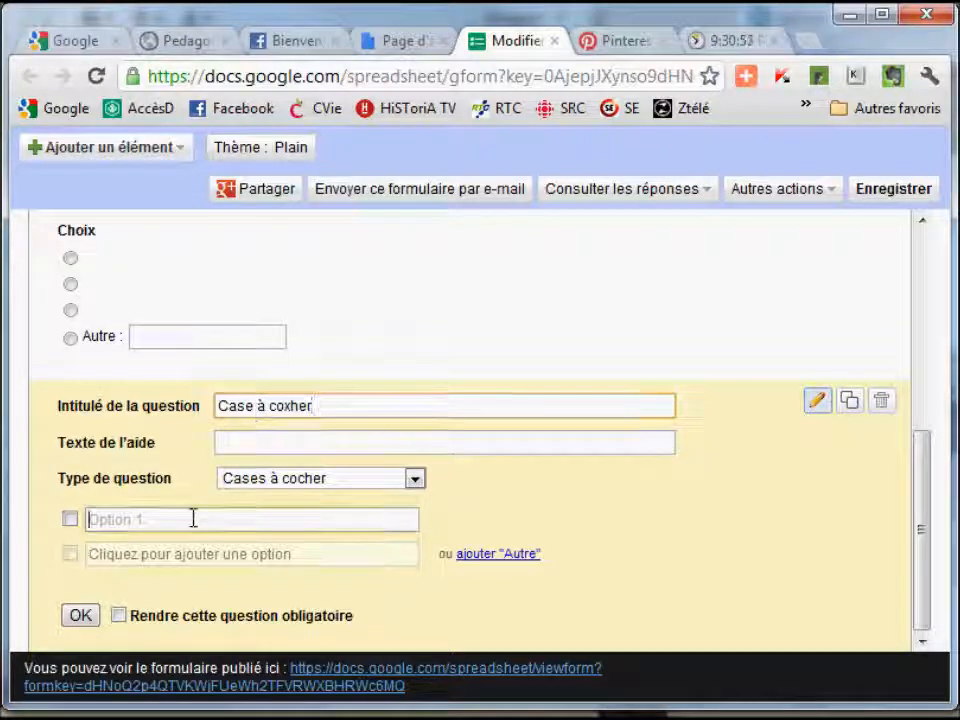
# Add a second and a third blank option plus an "Autre" option to the checkbox question
pyautogui.click(193, 553)
pyautogui.click(197, 587)
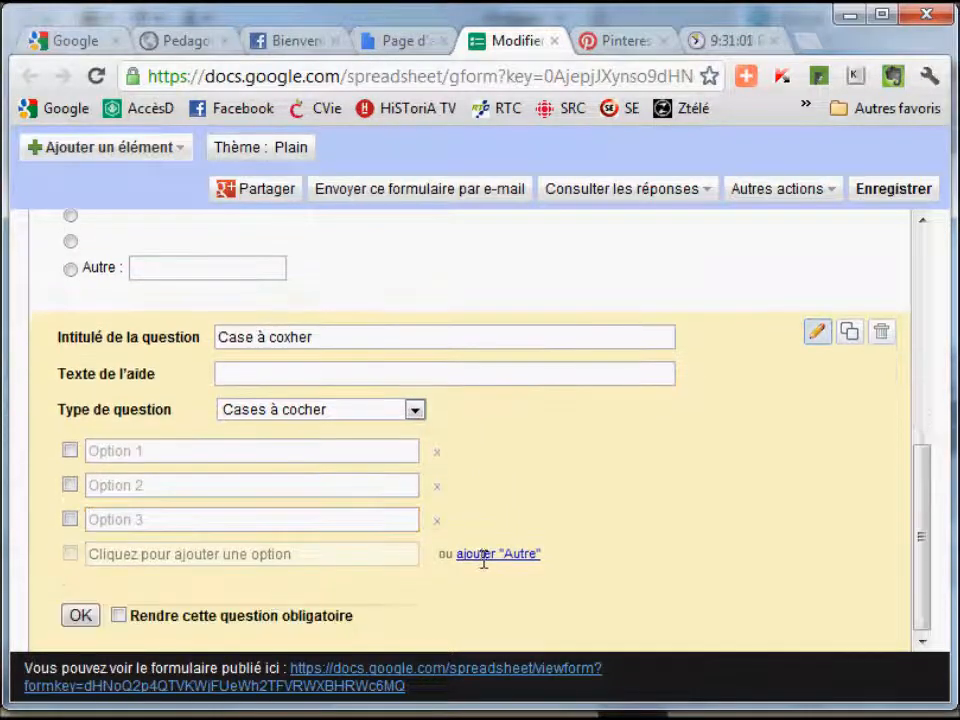
pyautogui.click(487, 554)
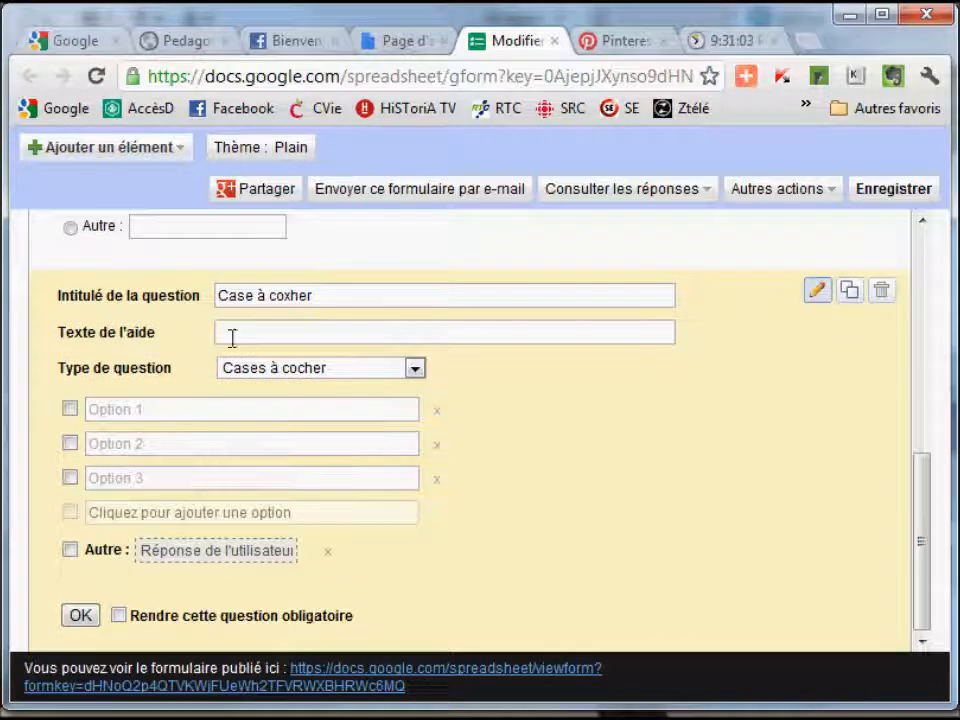
# Add a Sélectionner dans une liste question titled "Liste de choix" with three blank options
pyautogui.click(105, 147)
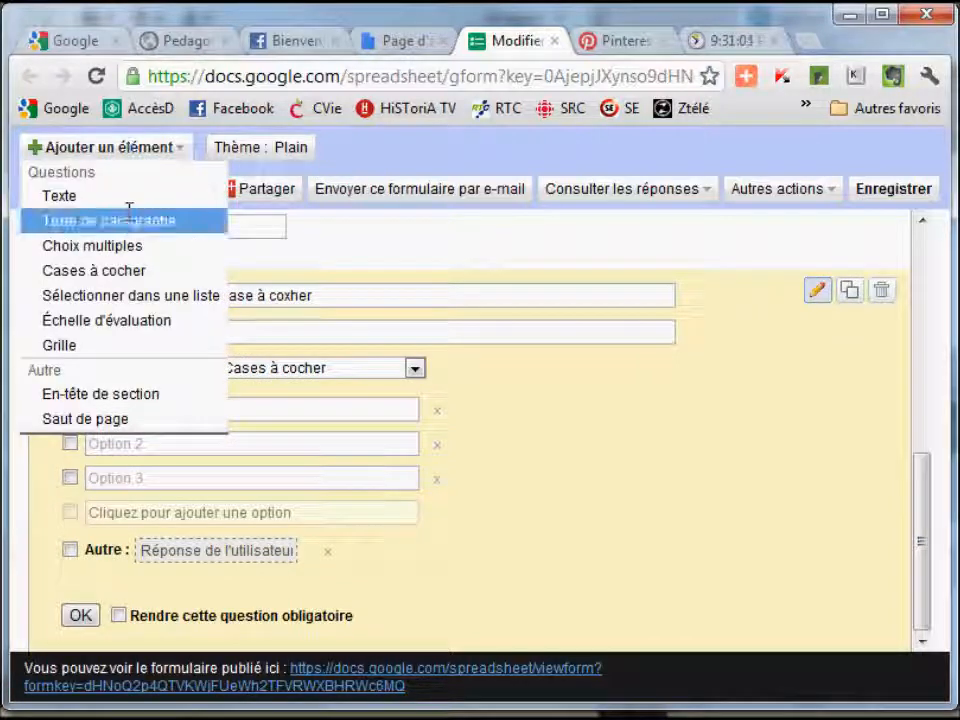
pyautogui.click(120, 295)
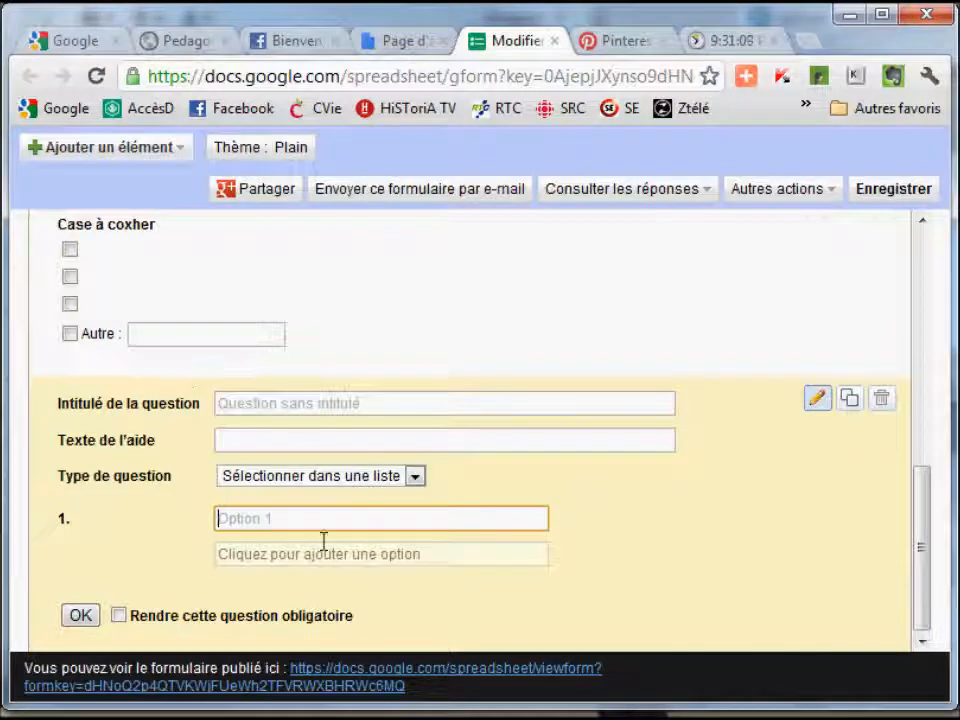
pyautogui.click(305, 563)
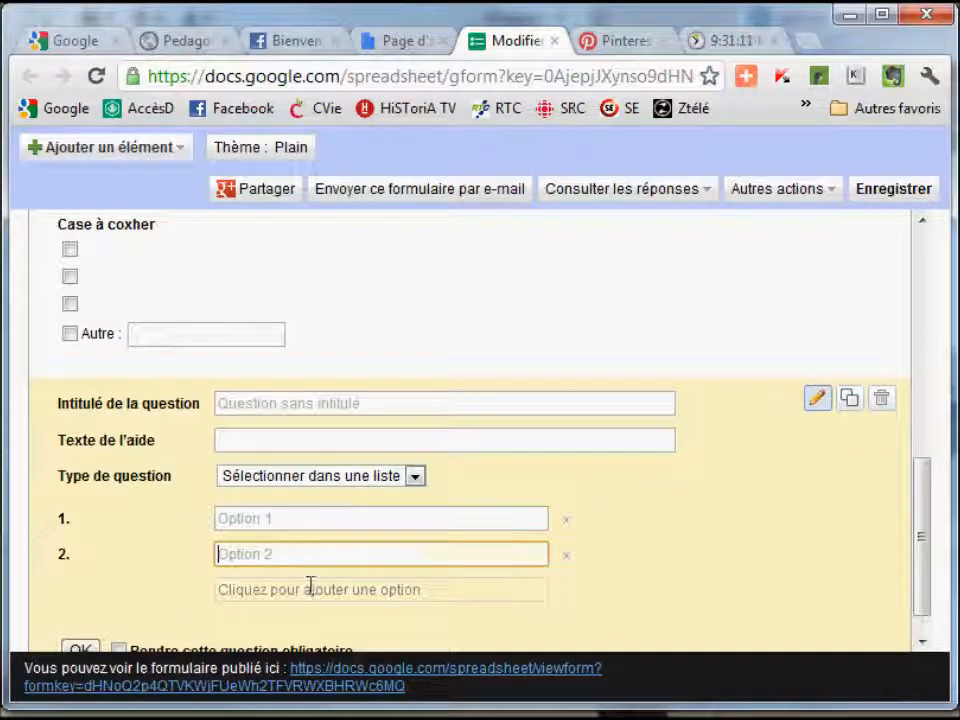
pyautogui.click(310, 587)
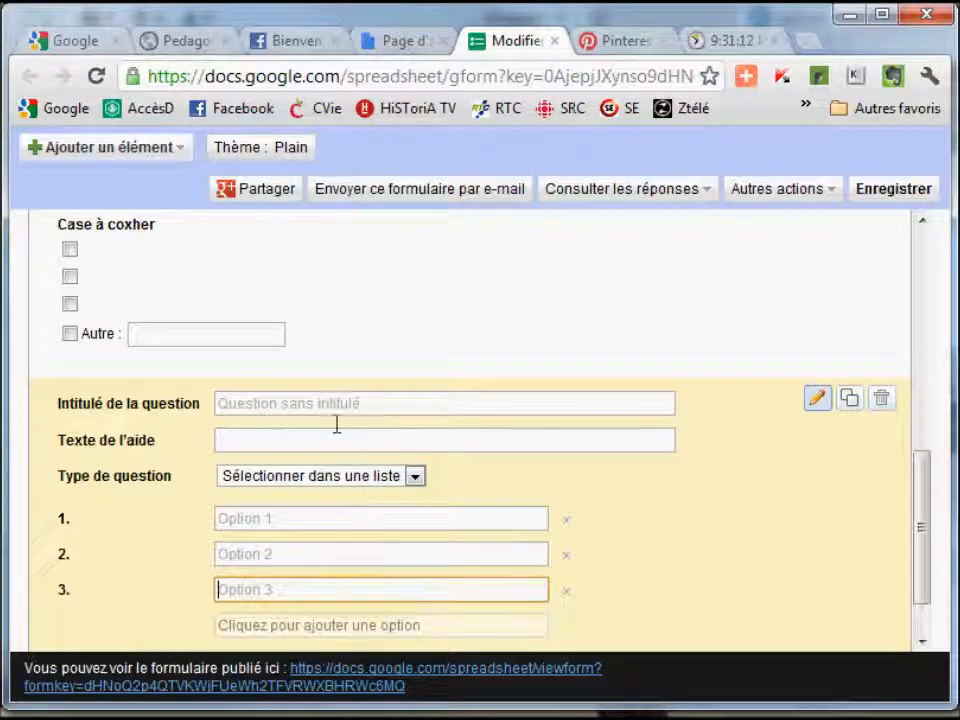
pyautogui.click(310, 403)
pyautogui.write('L')
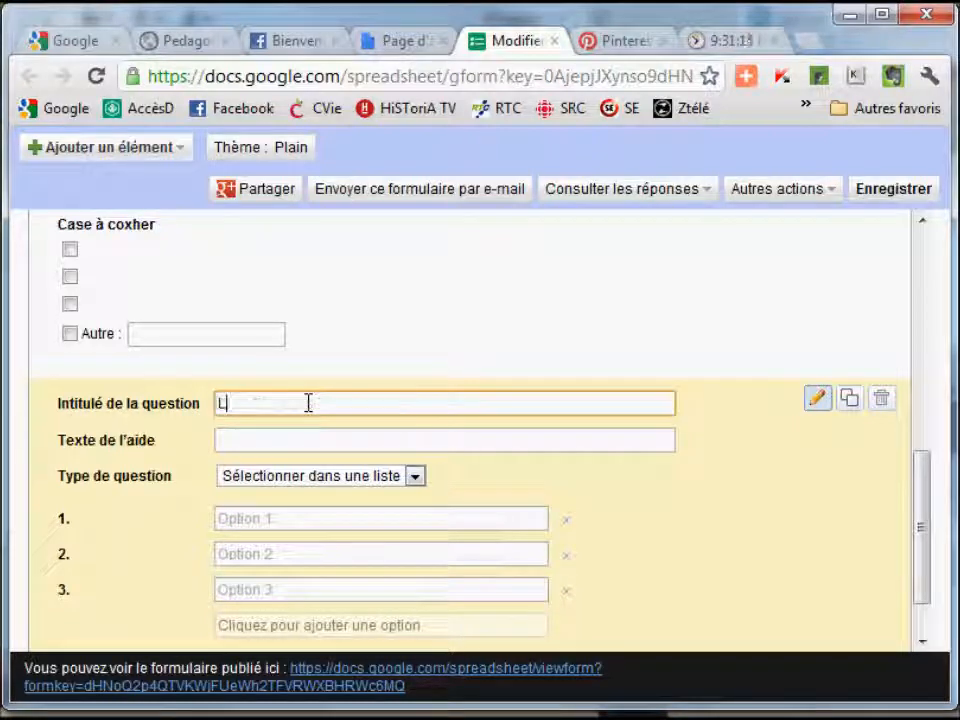
pyautogui.write('iste de choix')
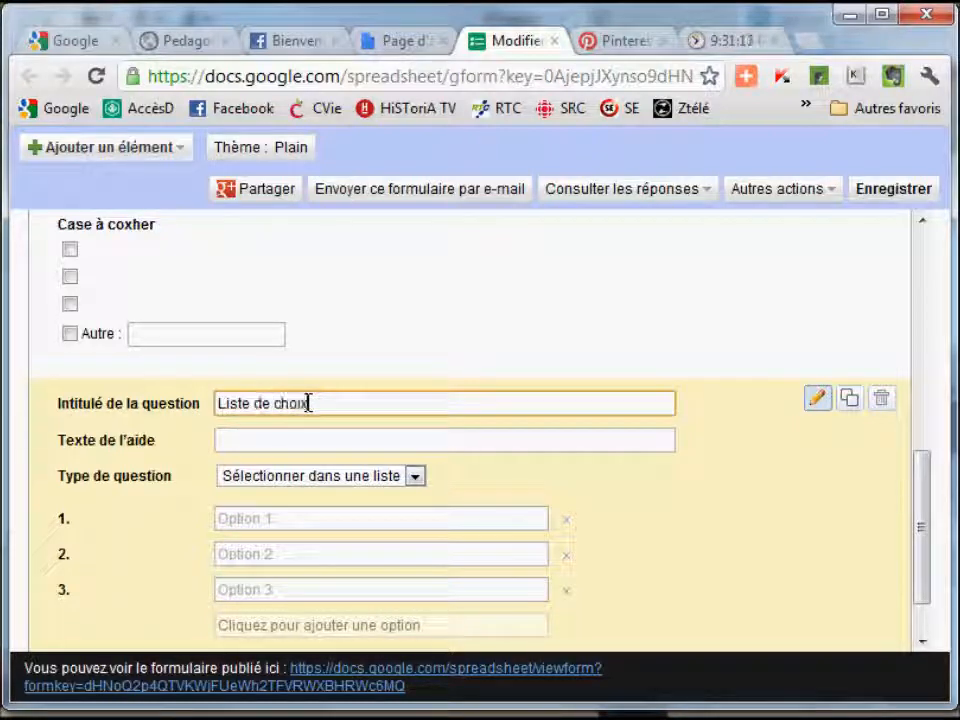
# Add an Échelle d'évaluation question and title it "Évaluation"
pyautogui.click(95, 148)
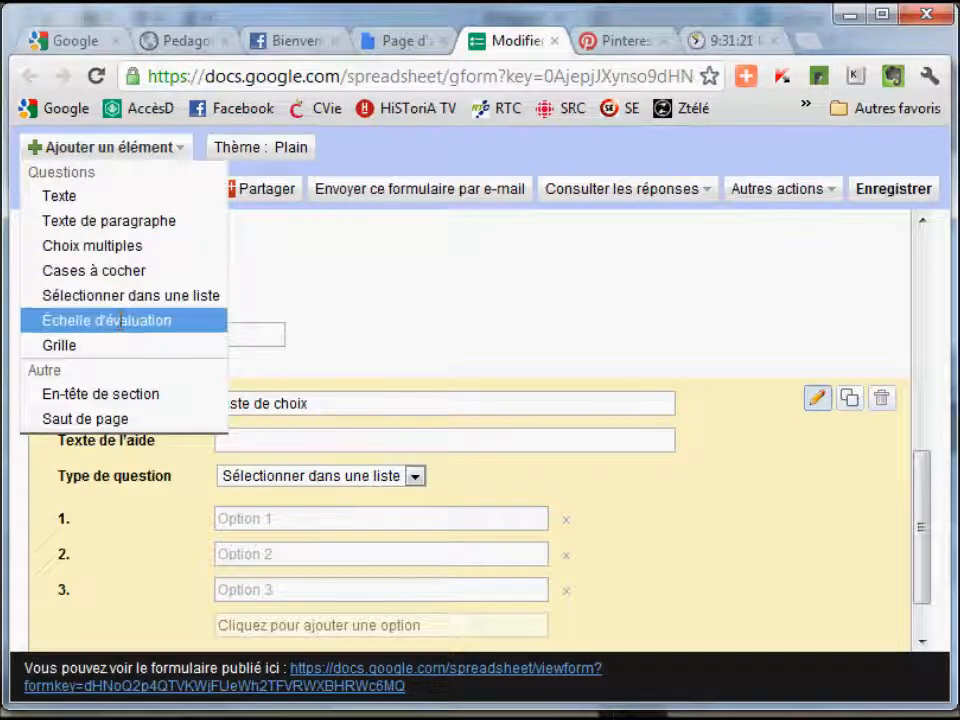
pyautogui.click(119, 320)
pyautogui.click(275, 332)
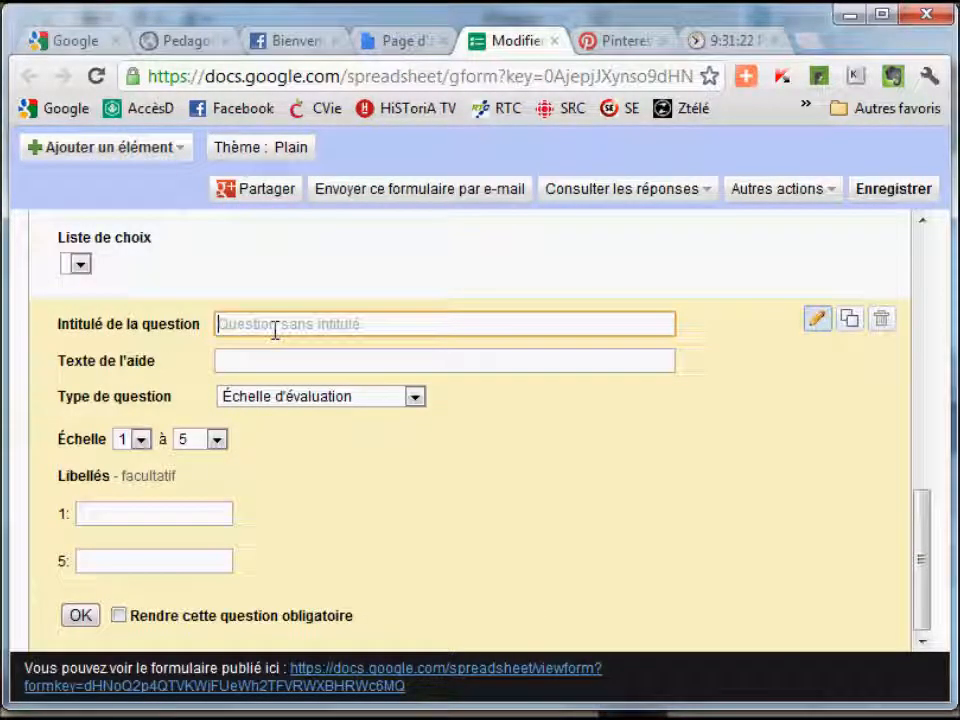
pyautogui.write('Ébal')
pyautogui.press('BackSpace')
pyautogui.press('BackSpace')
pyautogui.write('alu')
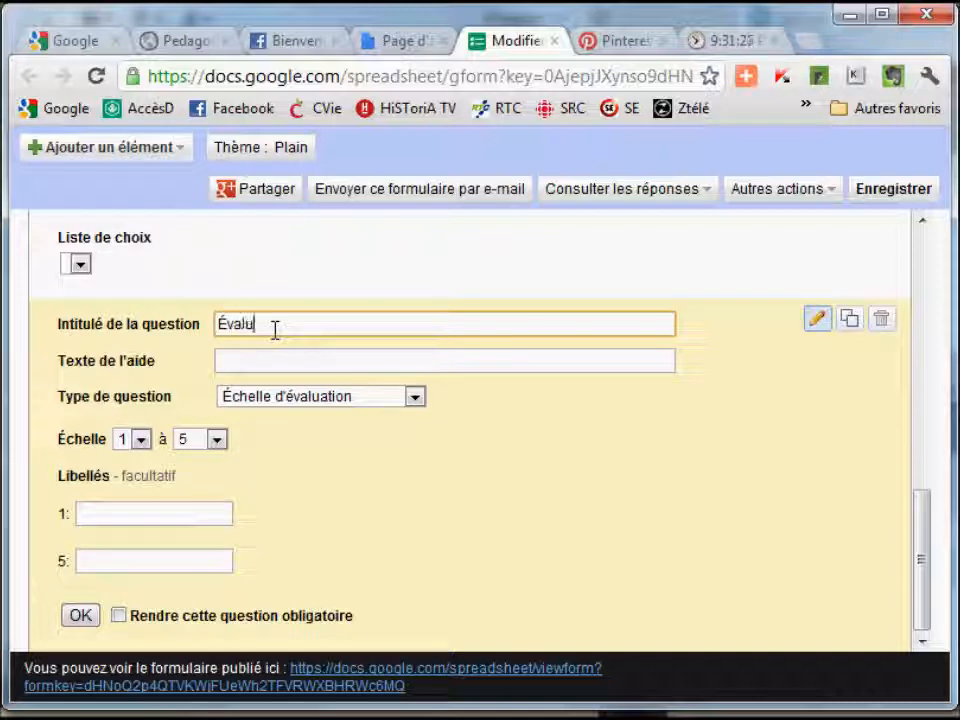
pyautogui.write('ation')
# Label the low end of the Évaluation scale "Pourri" and the high end "Excellent"
pyautogui.click(180, 518)
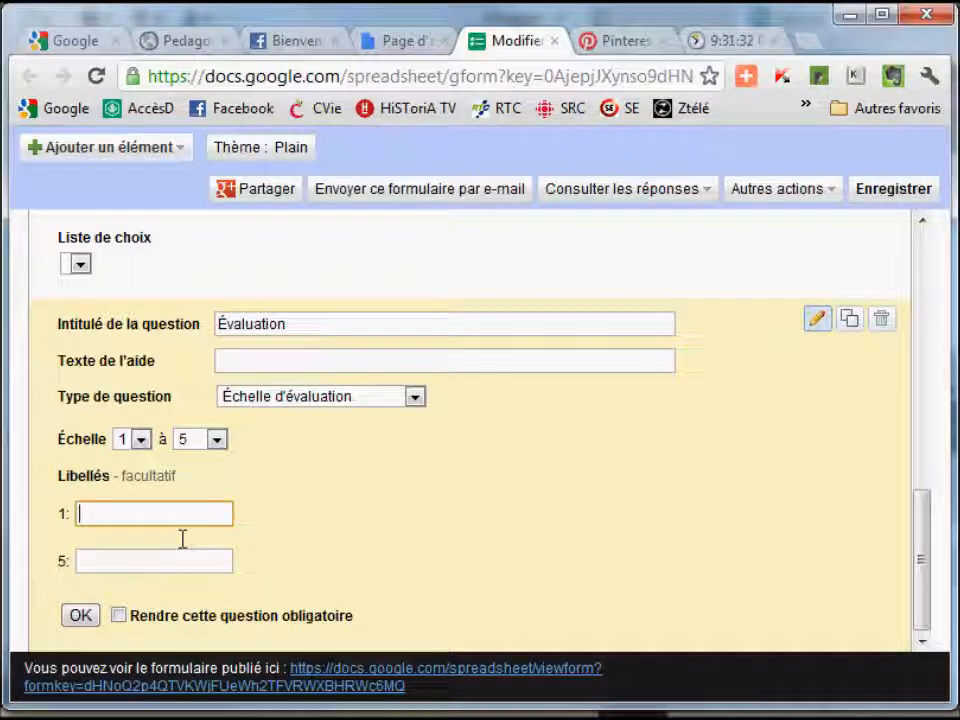
pyautogui.write('Pourri')
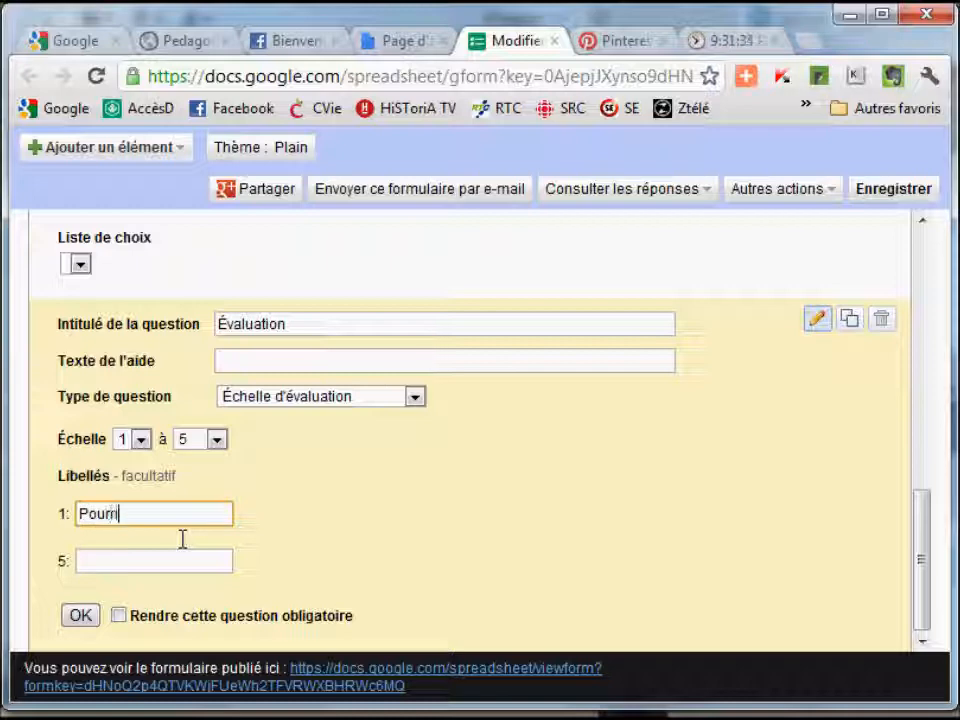
pyautogui.press('Tab')
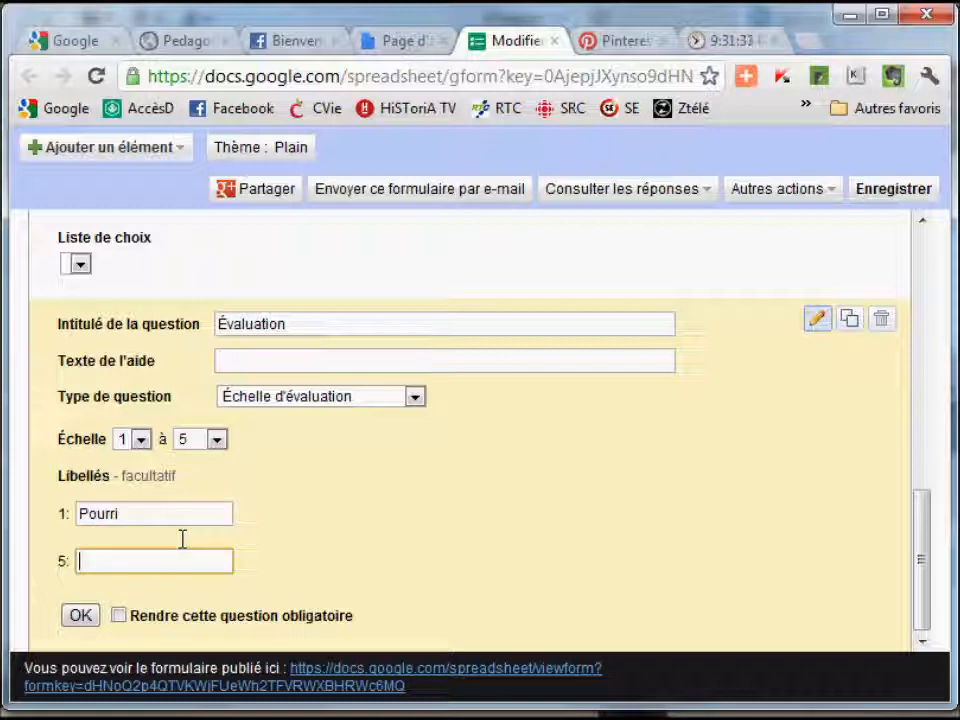
pyautogui.write('Excellent')
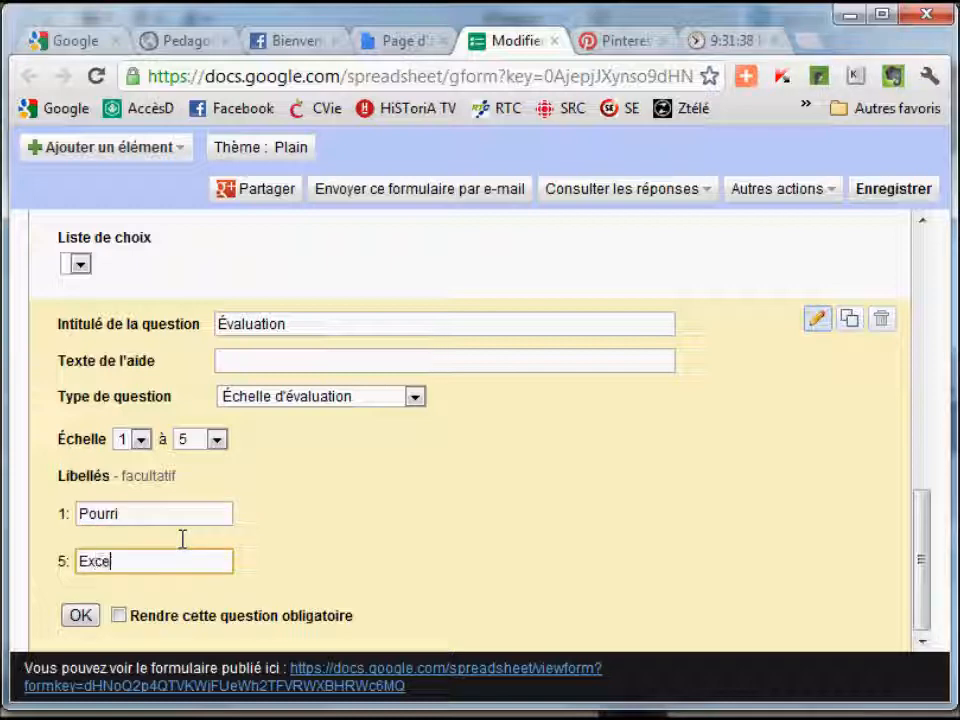
# Add a Grille question to the form and title it "Grille"
pyautogui.click(42, 148)
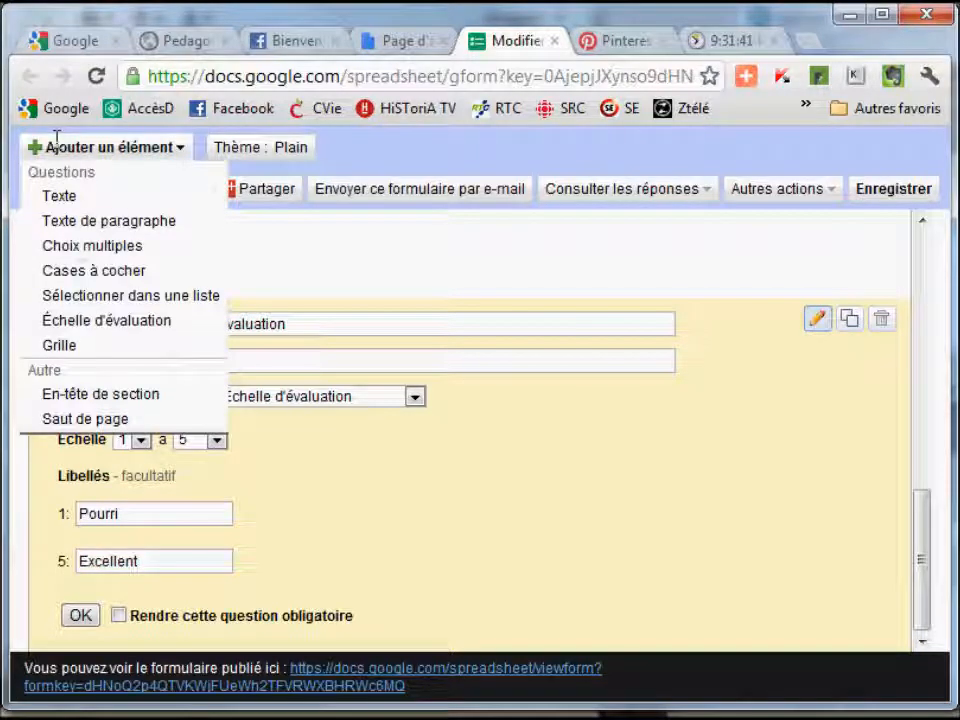
pyautogui.click(142, 347)
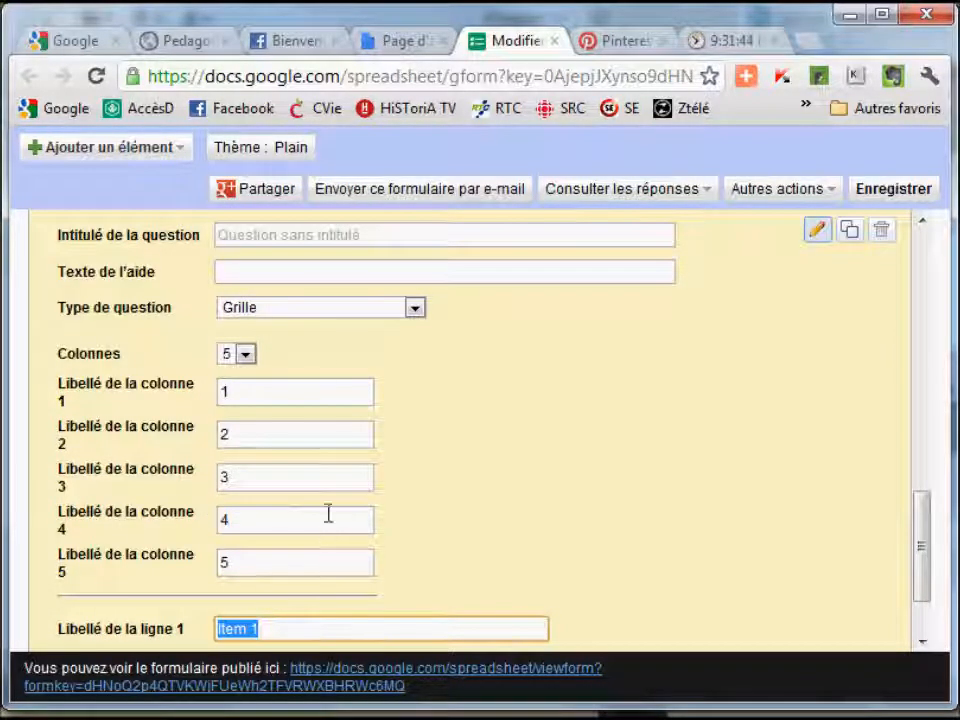
pyautogui.click(321, 230)
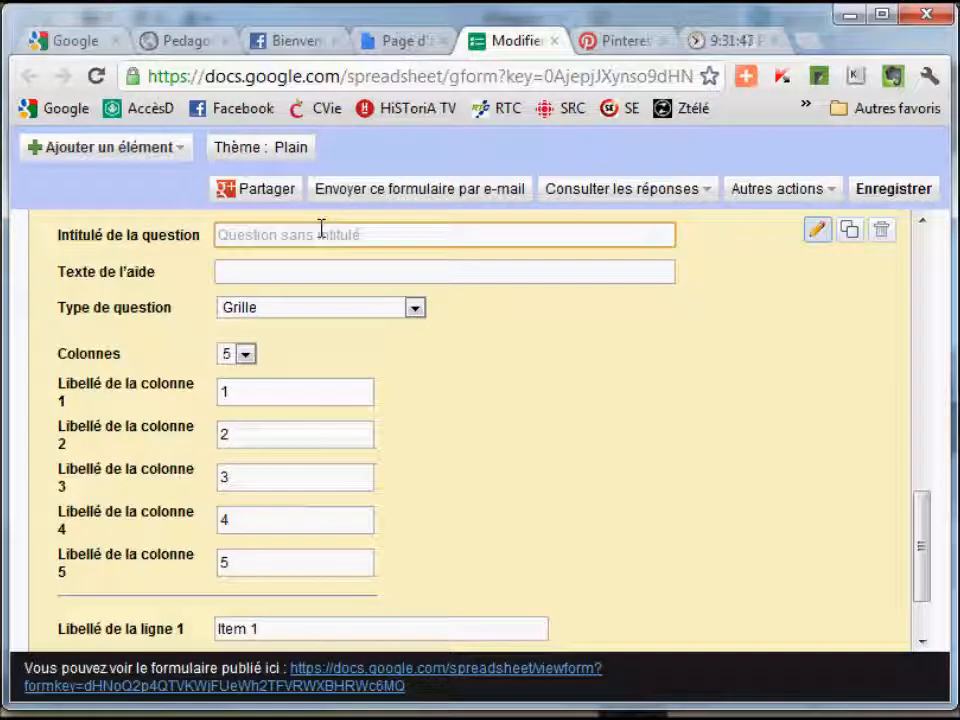
pyautogui.write('Grille')
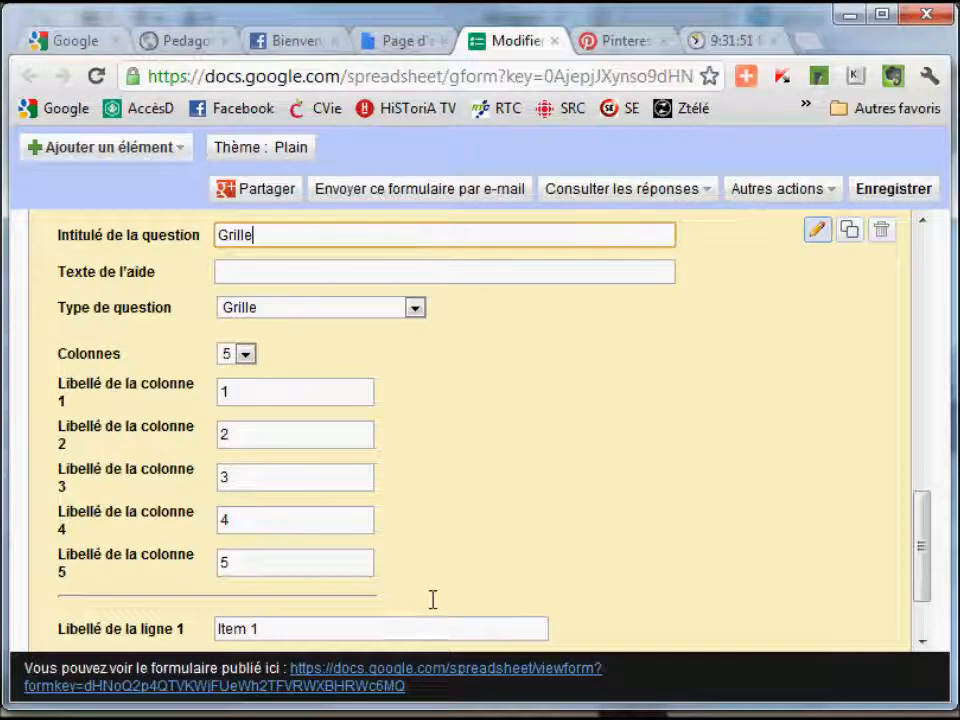
# Extend the grid question's title to "Grille - comment trouvez vous mon site?"
pyautogui.scroll(-2, 433, 598)
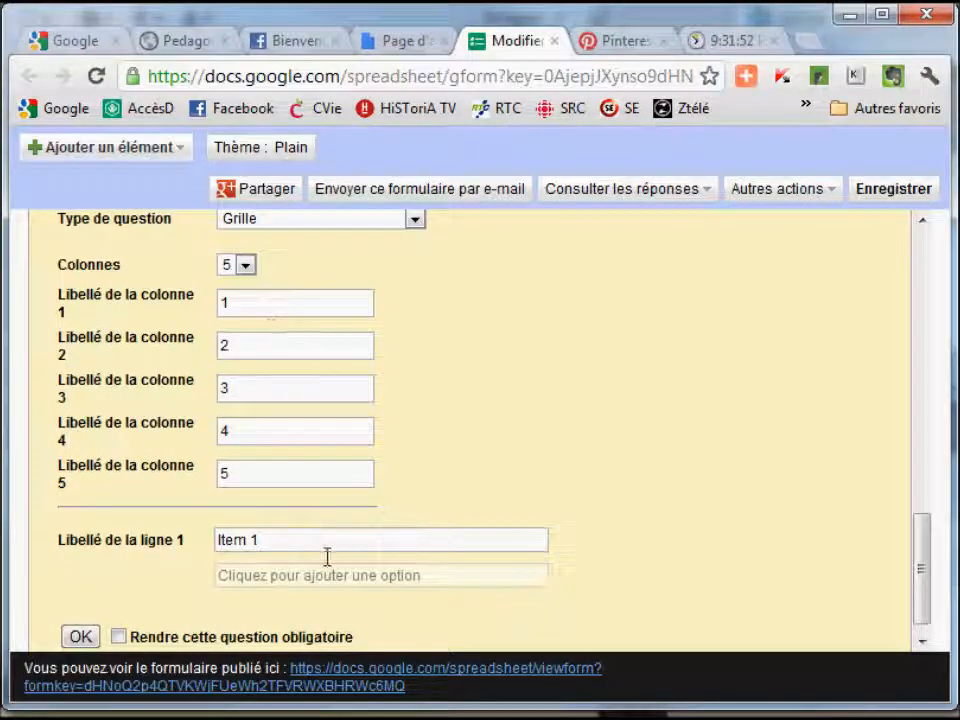
pyautogui.click(288, 538)
pyautogui.scroll(5, 330, 440)
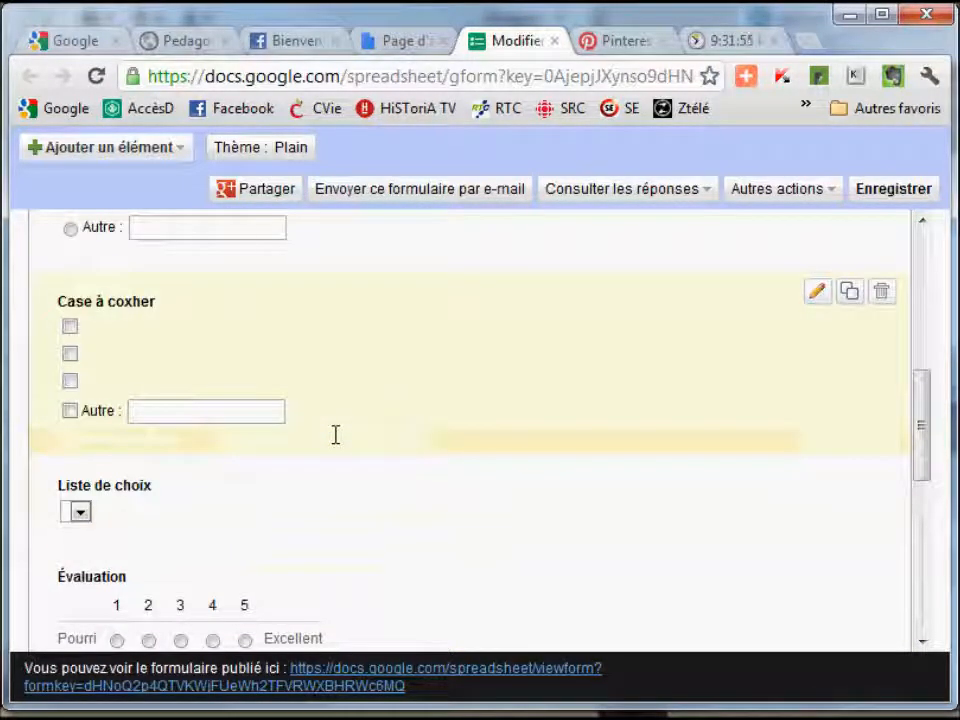
pyautogui.scroll(-2, 335, 480)
pyautogui.click(308, 537)
pyautogui.write('-')
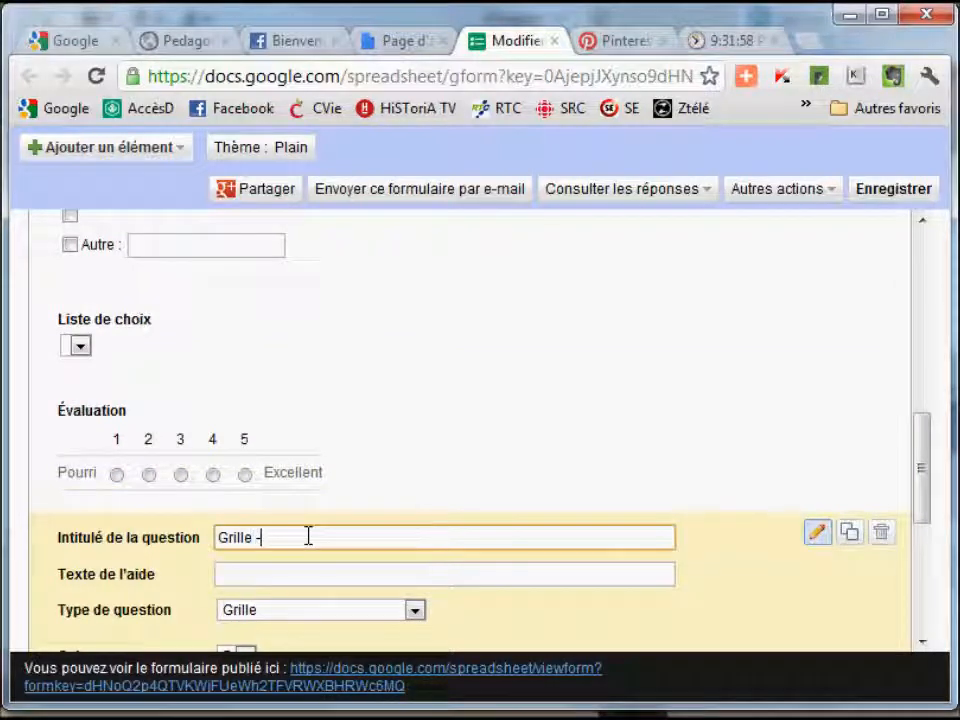
pyautogui.write(' comment trouuvez')
pyautogui.press('BackSpace')
pyautogui.press('BackSpace')
pyautogui.press('BackSpace')
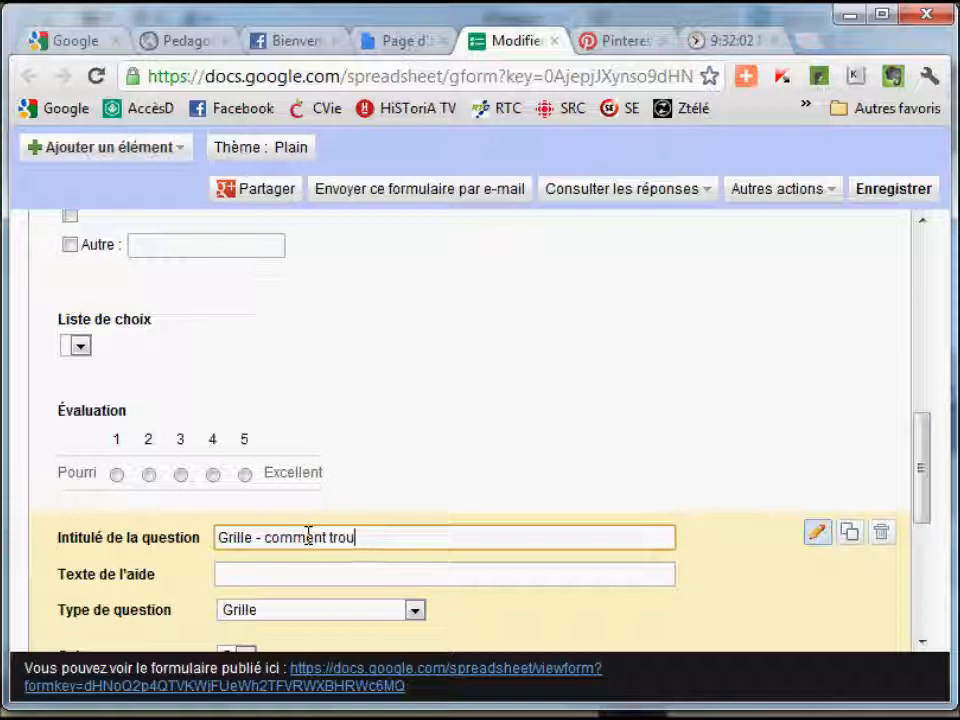
pyautogui.write('vez voous')
pyautogui.press('BackSpace')
pyautogui.press('BackSpace')
pyautogui.press('BackSpace')
pyautogui.press('BackSpace')
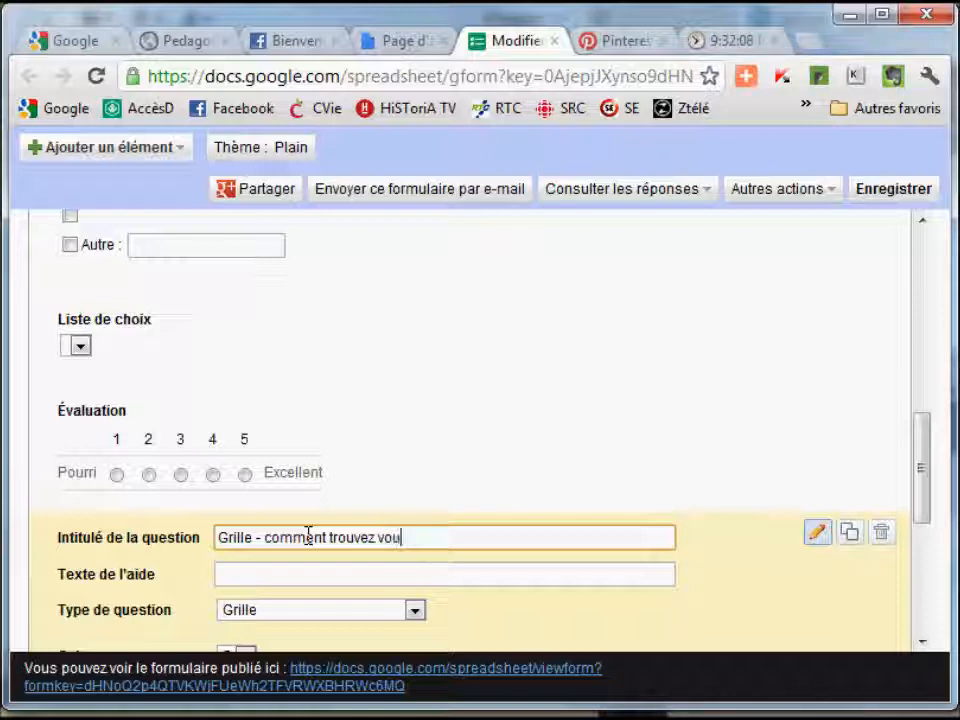
pyautogui.write('s ')
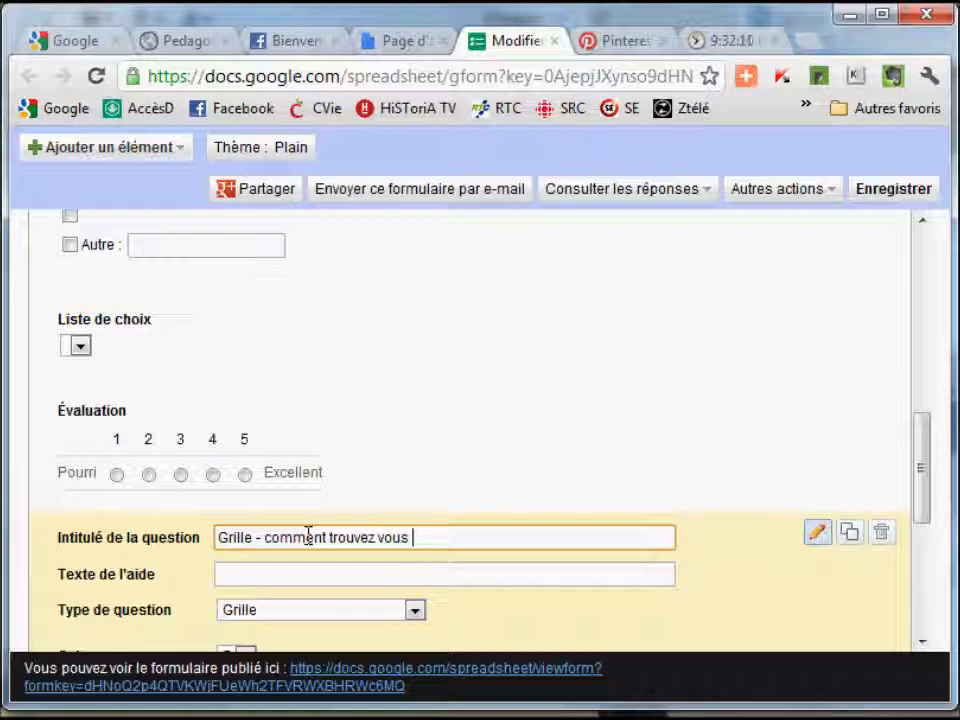
pyautogui.write('mon site?')
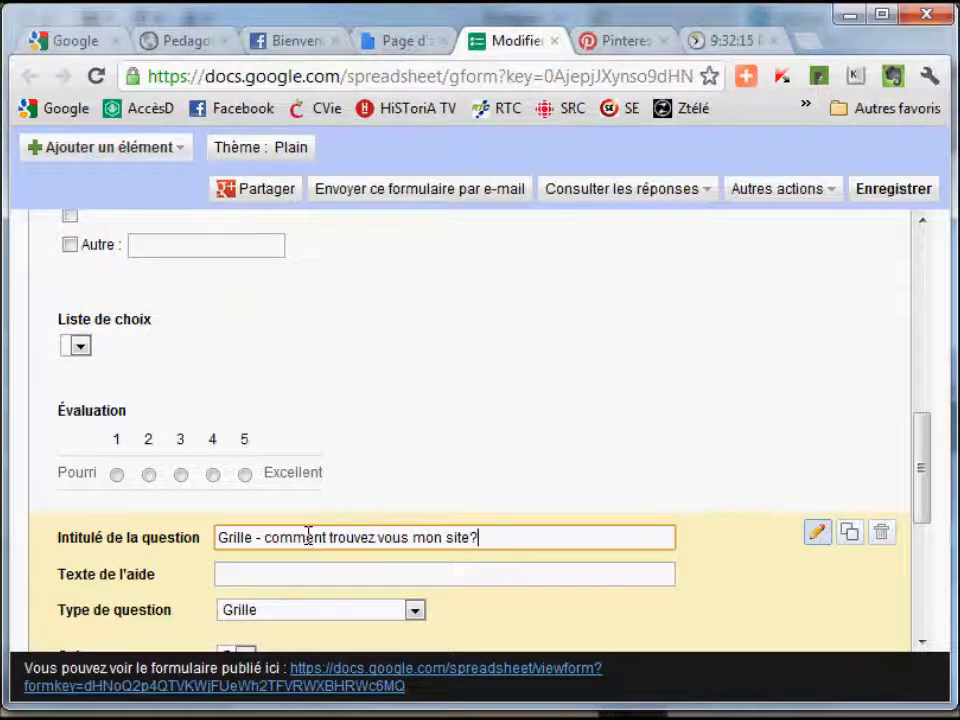
# Label the grid question's three rows "Couleurs", "Textes" and "Etc.", and save the form
pyautogui.scroll(-5, 308, 537)
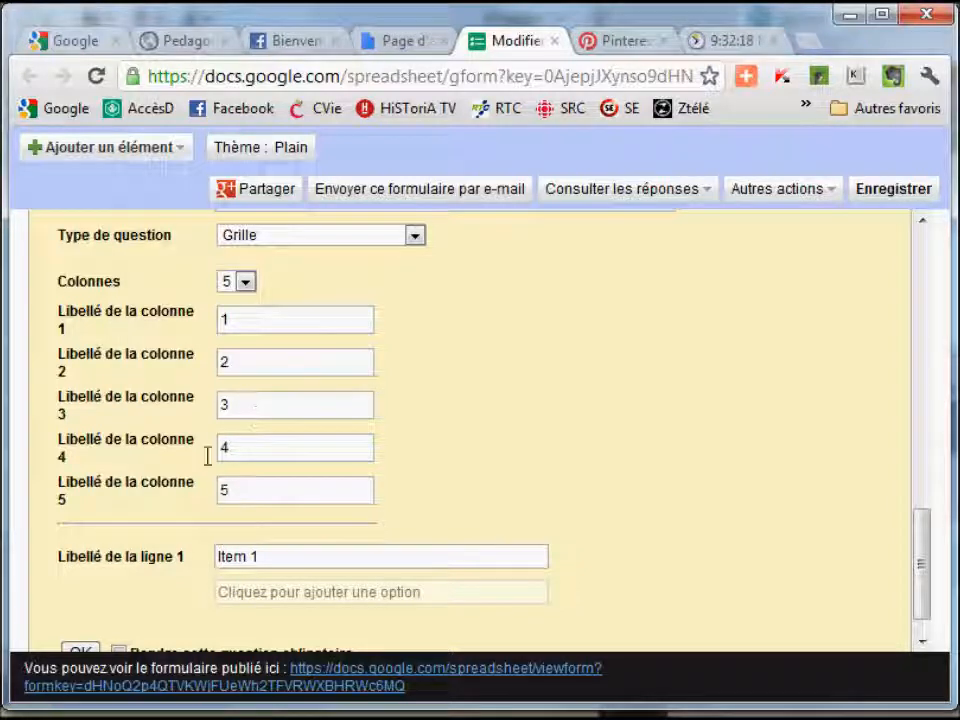
pyautogui.click(282, 558)
pyautogui.moveTo(282, 558); pyautogui.dragTo(191, 567)
pyautogui.write('Couleurs')
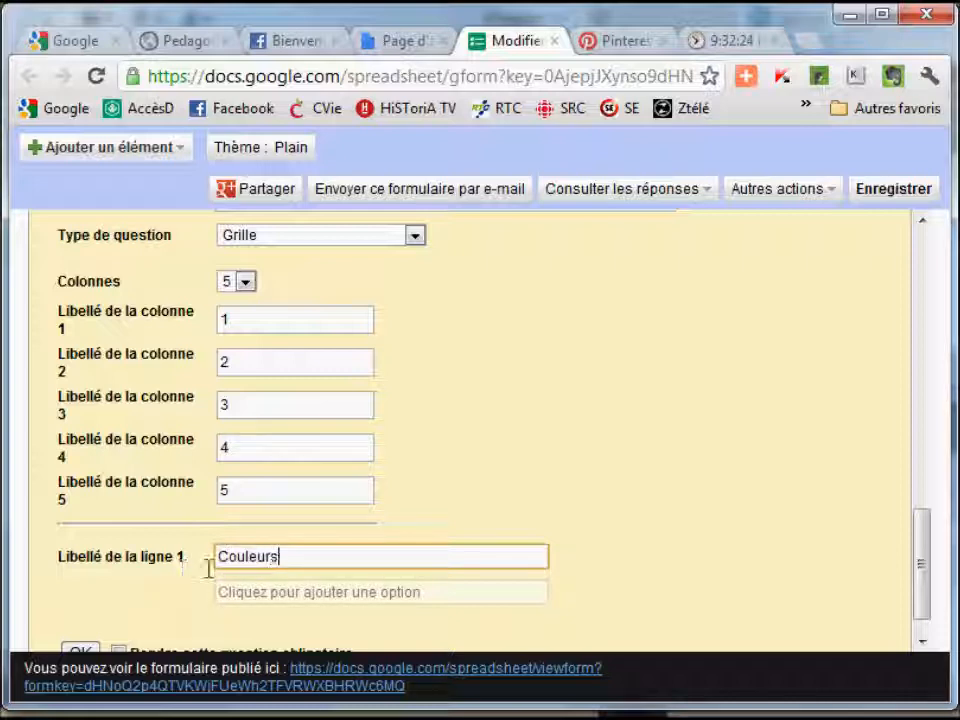
pyautogui.click(292, 590)
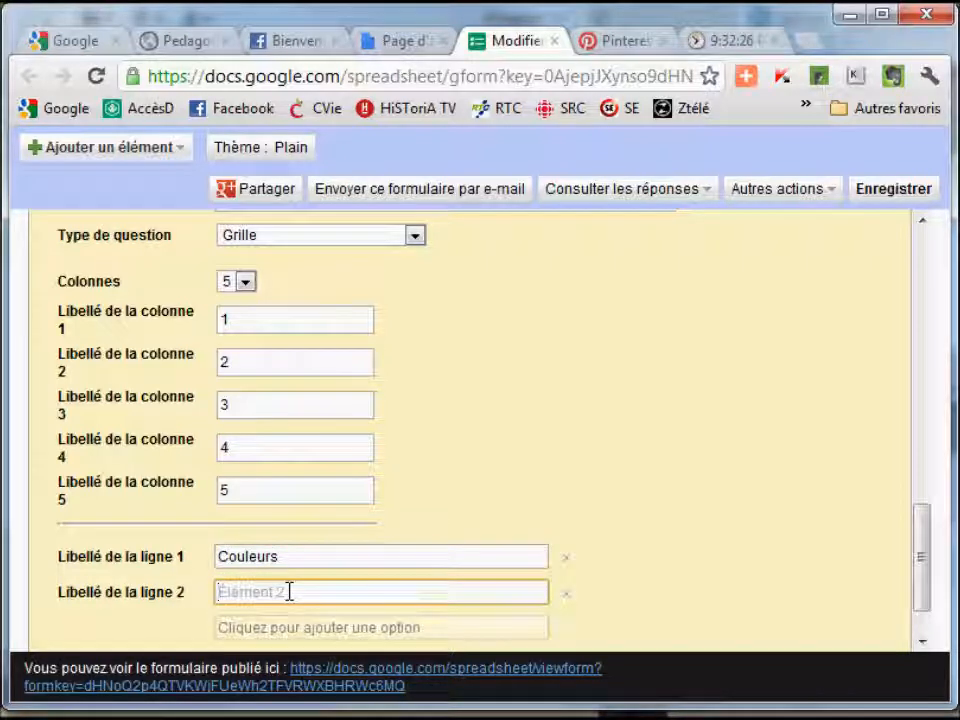
pyautogui.write('Textes')
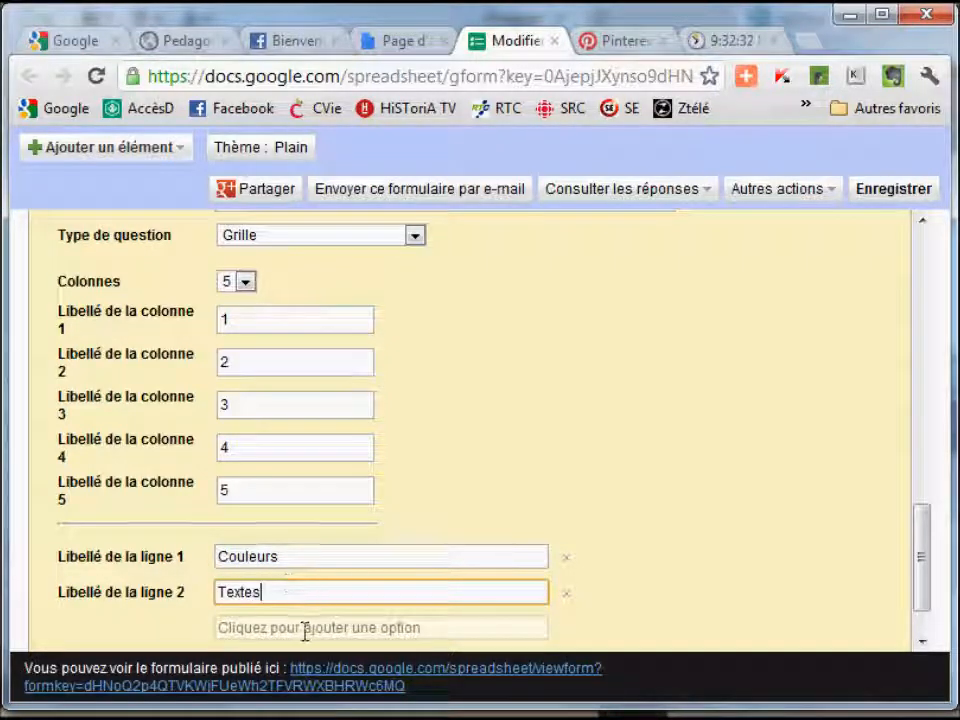
pyautogui.click(310, 627)
pyautogui.write('Etc.')
pyautogui.scroll(-2, 313, 630)
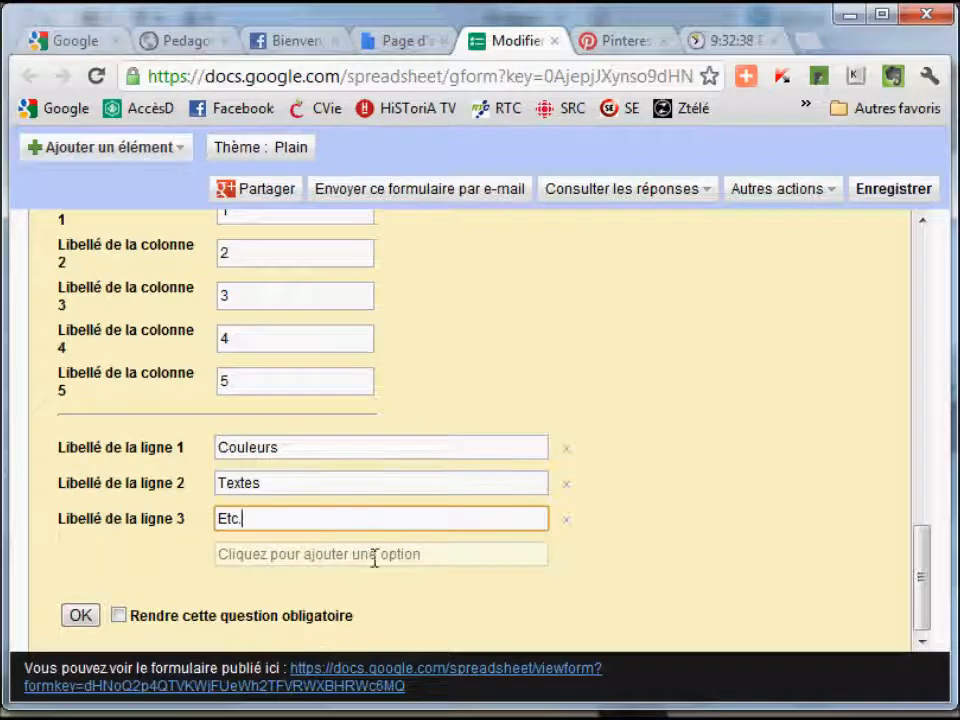
pyautogui.scroll(15, 386, 555)
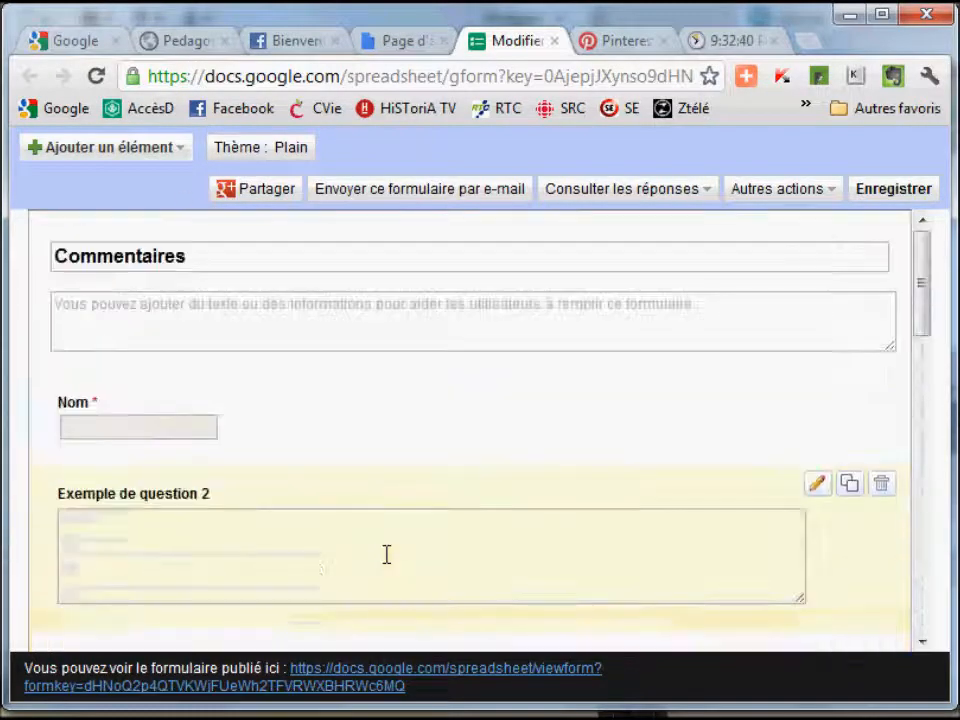
pyautogui.click(870, 188)
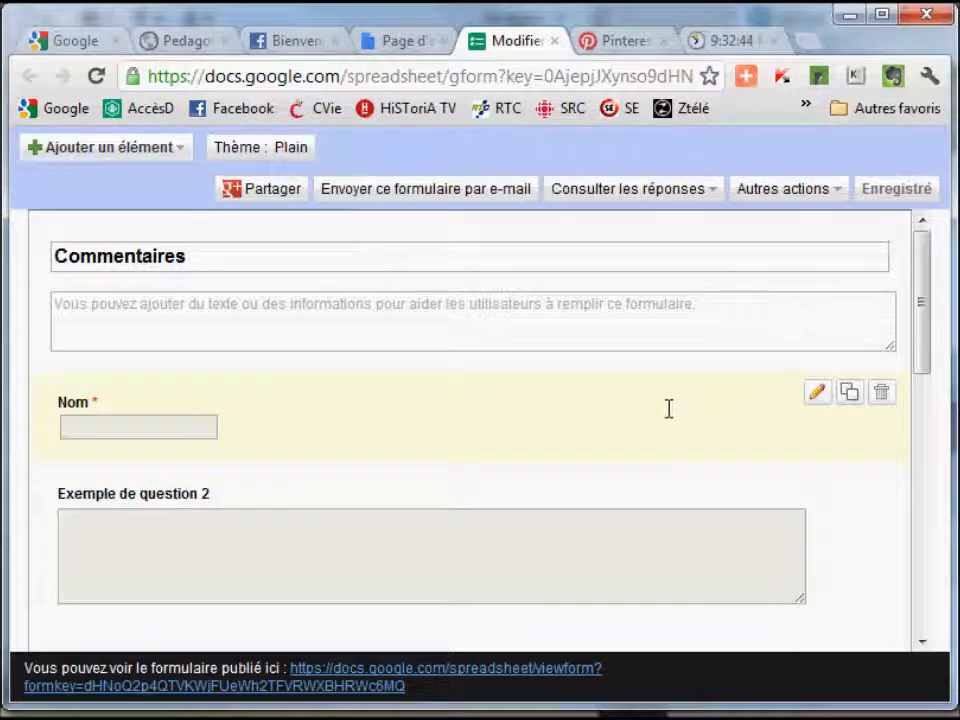
# Review the saved form's questions, from the name field through the multiple-choice, checkbox and list questions
pyautogui.scroll(-7, 364, 336)
pyautogui.scroll(8, 365, 338)
pyautogui.scroll(-1, 365, 338)
pyautogui.scroll(1, 365, 338)
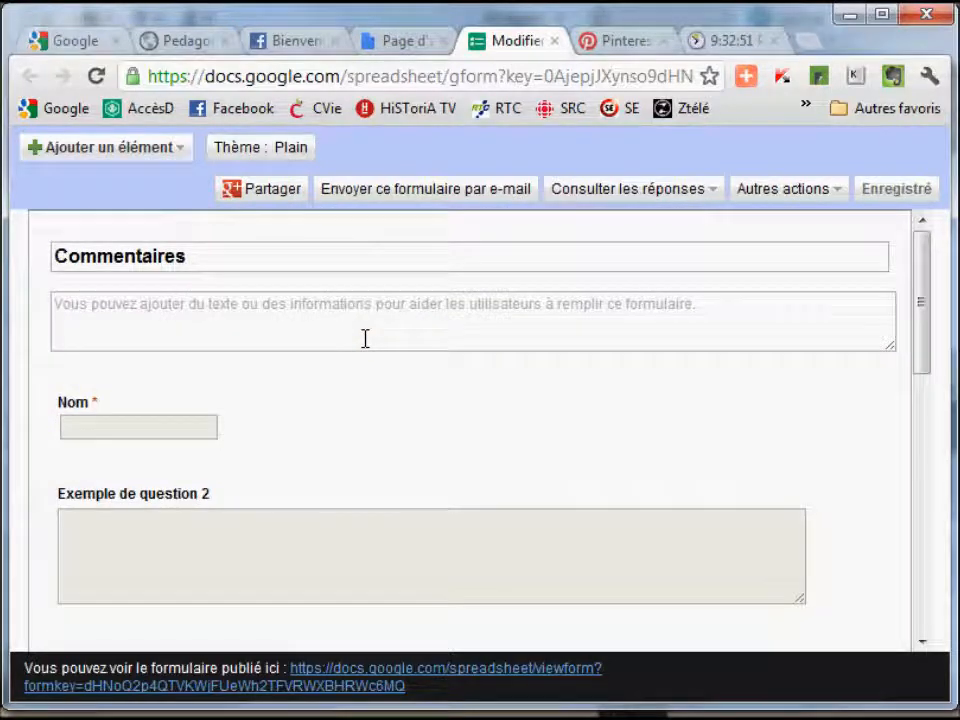
pyautogui.scroll(-1, 193, 441)
pyautogui.scroll(-4, 195, 450)
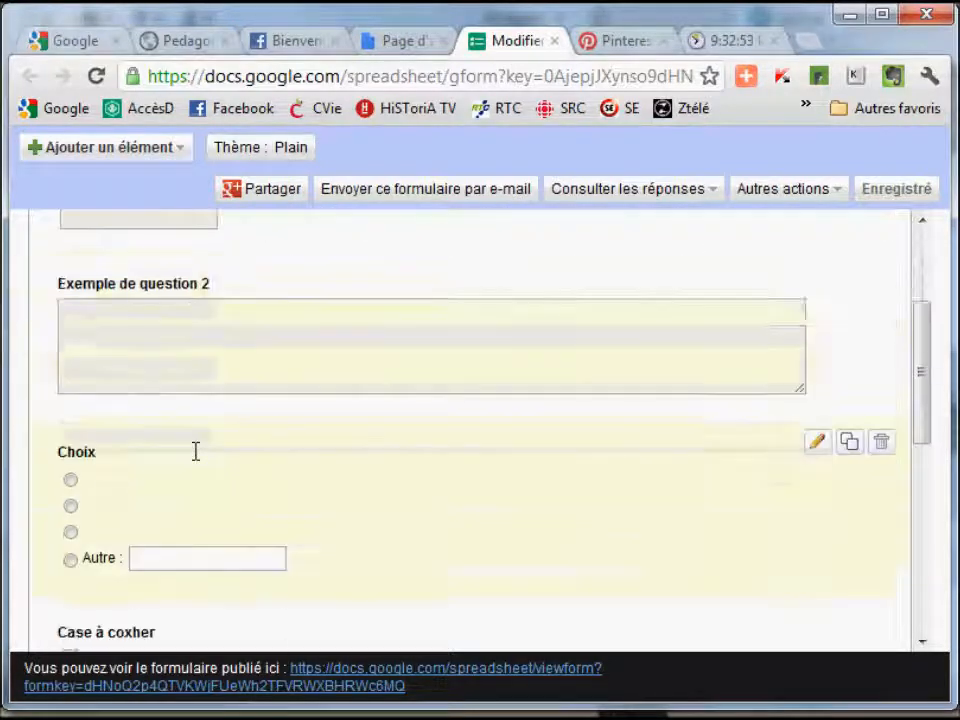
pyautogui.scroll(-1, 160, 410)
pyautogui.scroll(-1, 163, 436)
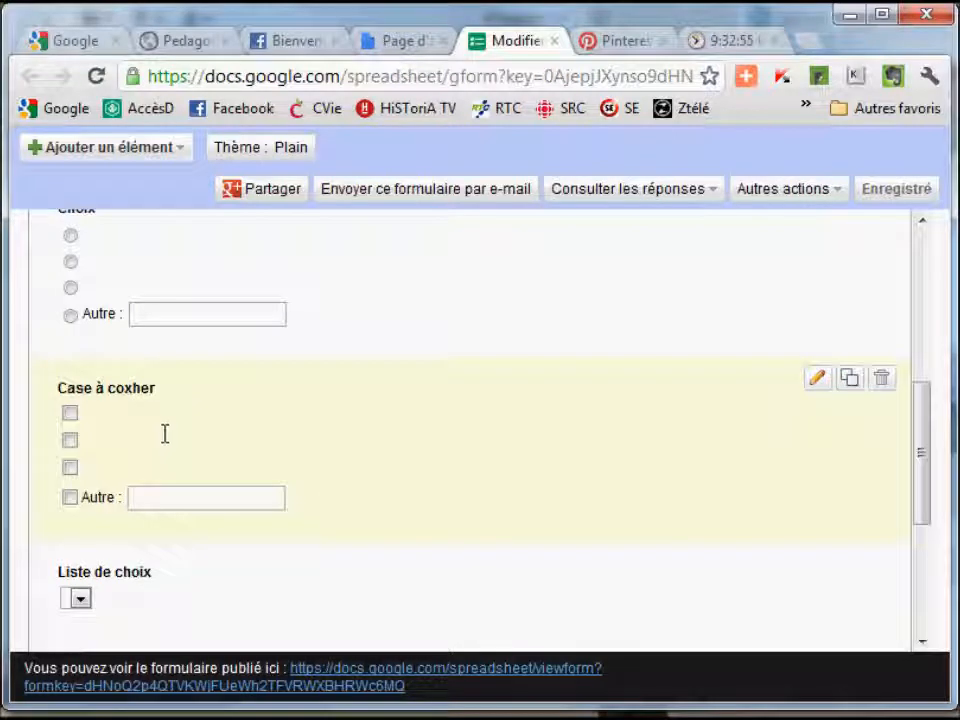
# Try out answer selection in the Case à coxher checkboxes and the Choix radio options
pyautogui.click(70, 441)
pyautogui.click(70, 440)
pyautogui.click(70, 289)
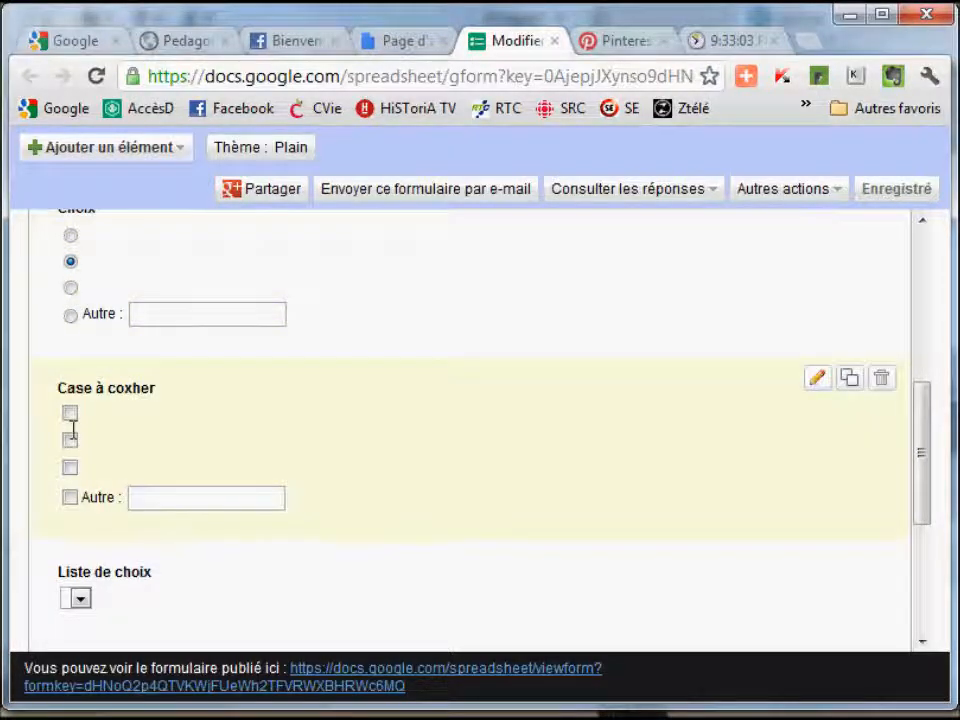
# Try out the Liste de choix drop-down and rate the Évaluation scale 3, checking the grid question below it
pyautogui.scroll(-3, 71, 428)
pyautogui.click(78, 297)
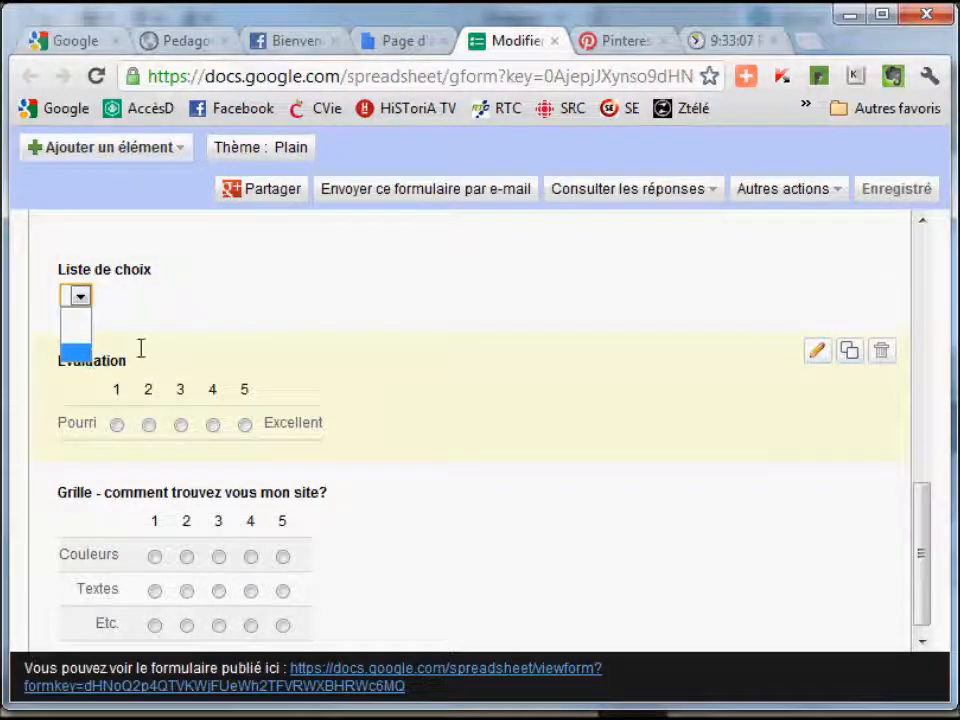
pyautogui.click(117, 425)
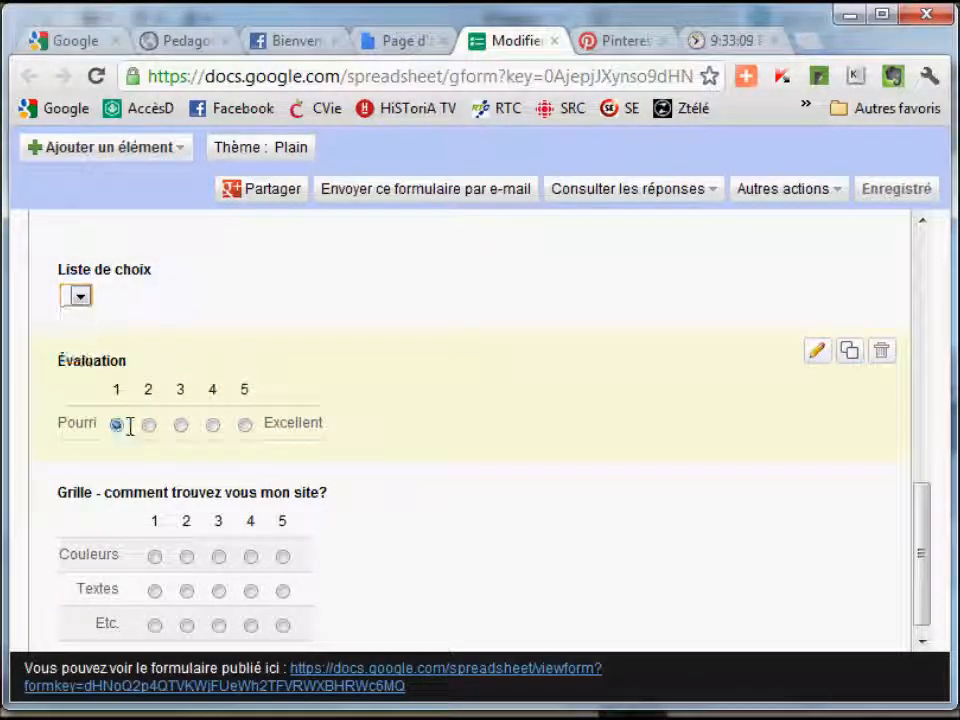
pyautogui.click(181, 425)
pyautogui.scroll(-1, 174, 553)
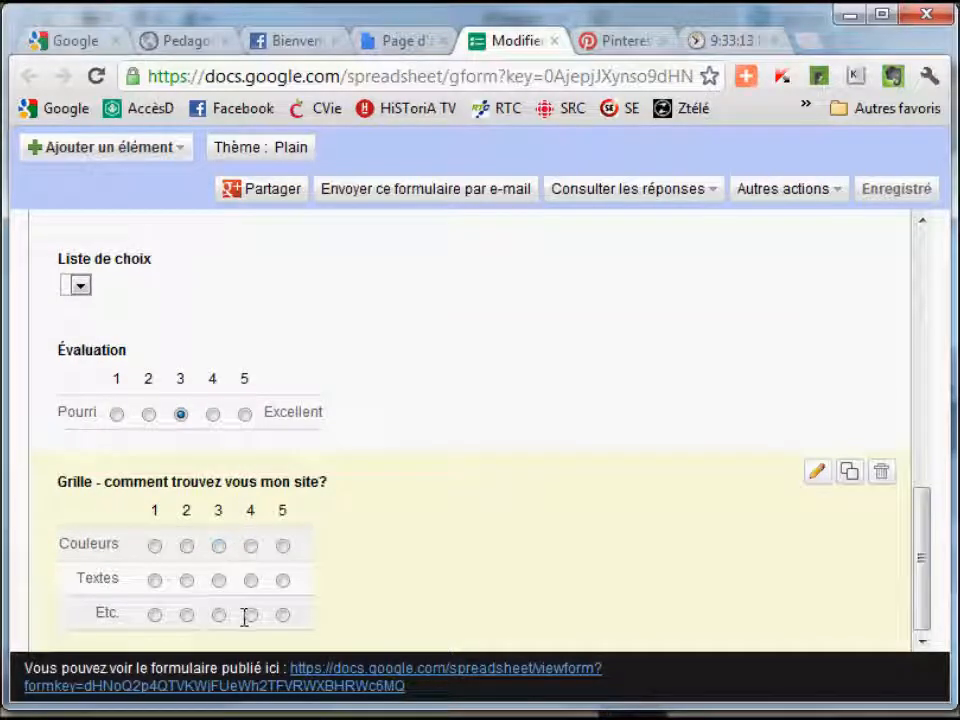
# Browse to the second page of the theme gallery and apply the Picnic theme to the form
pyautogui.scroll(10, 576, 534)
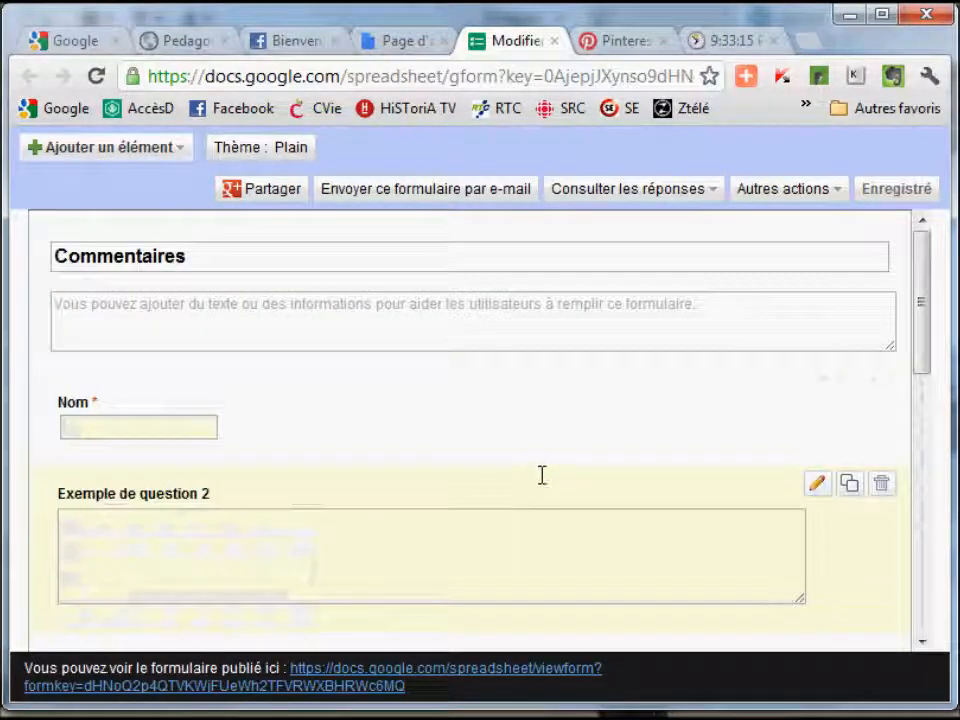
pyautogui.click(256, 146)
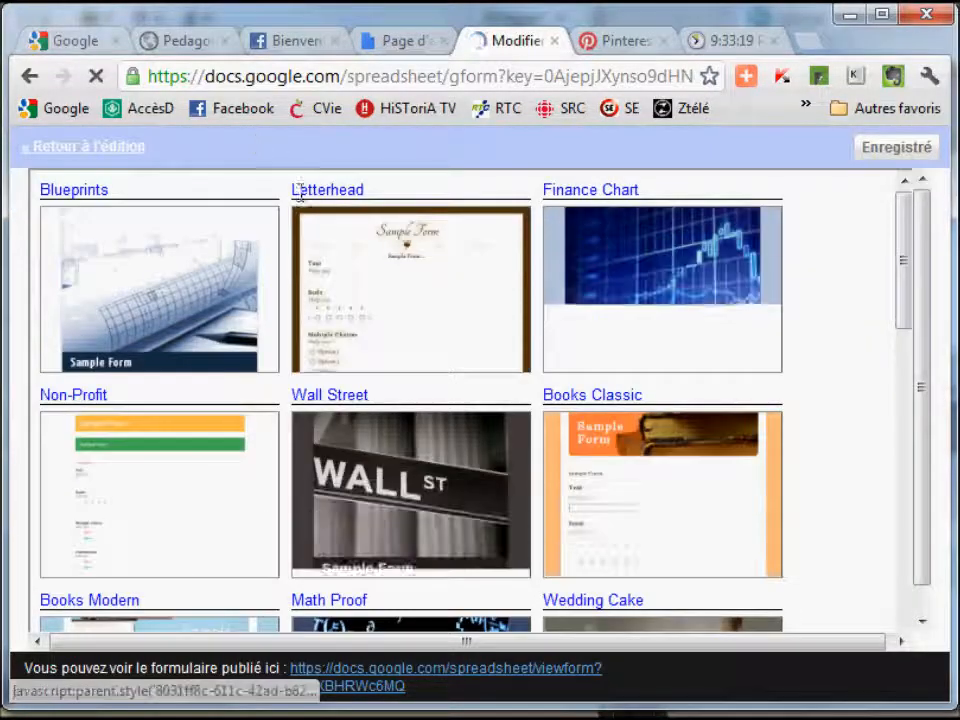
pyautogui.scroll(-10, 376, 258)
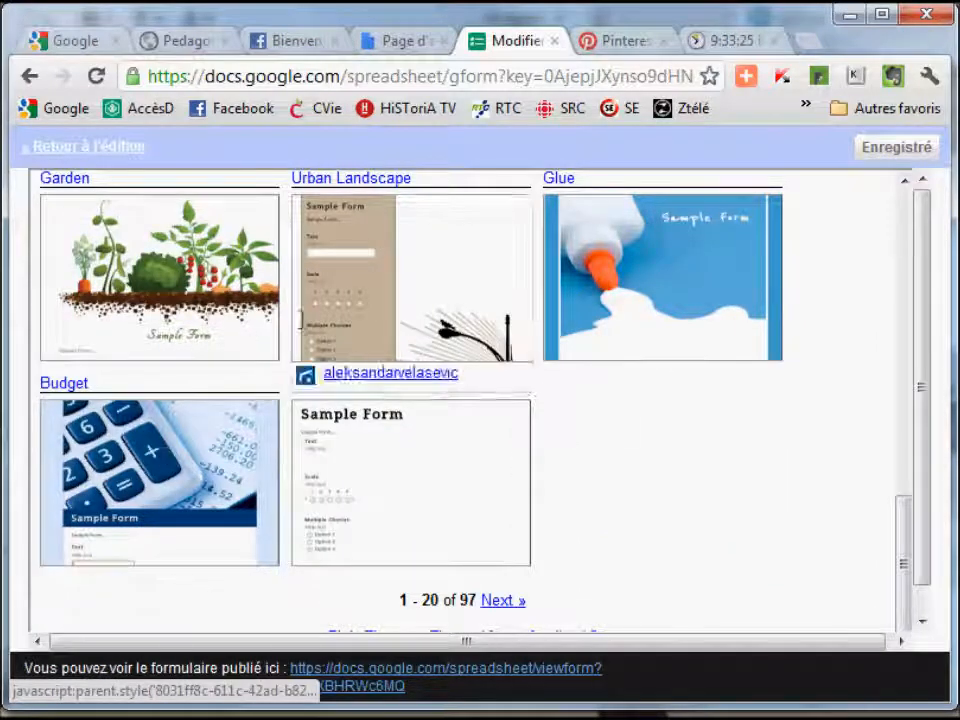
pyautogui.click(497, 600)
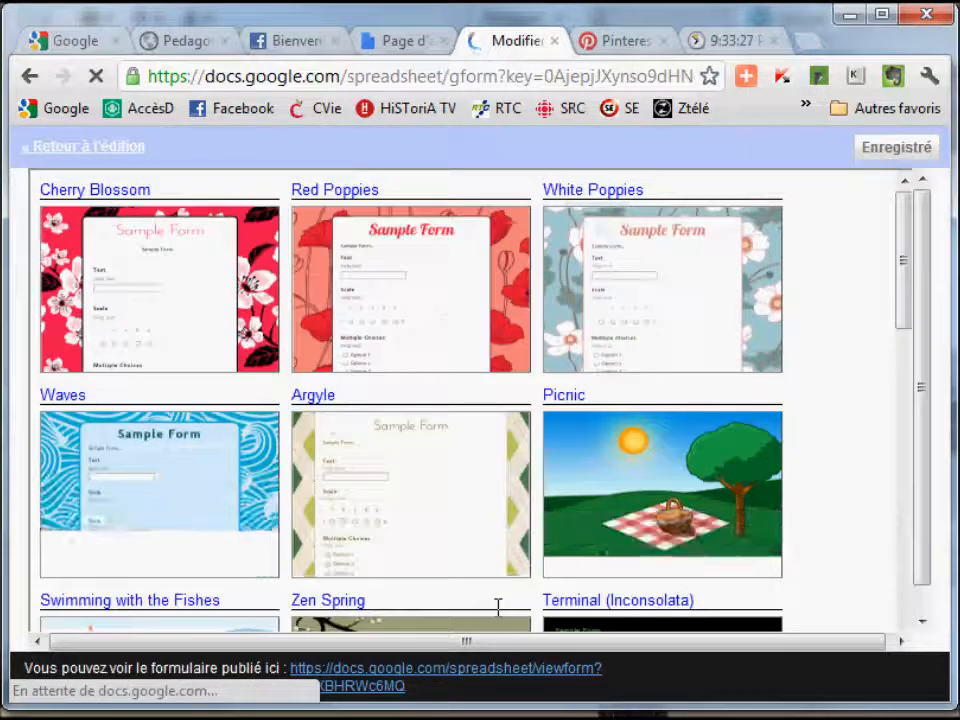
pyautogui.scroll(-1, 496, 605)
pyautogui.scroll(-2, 496, 605)
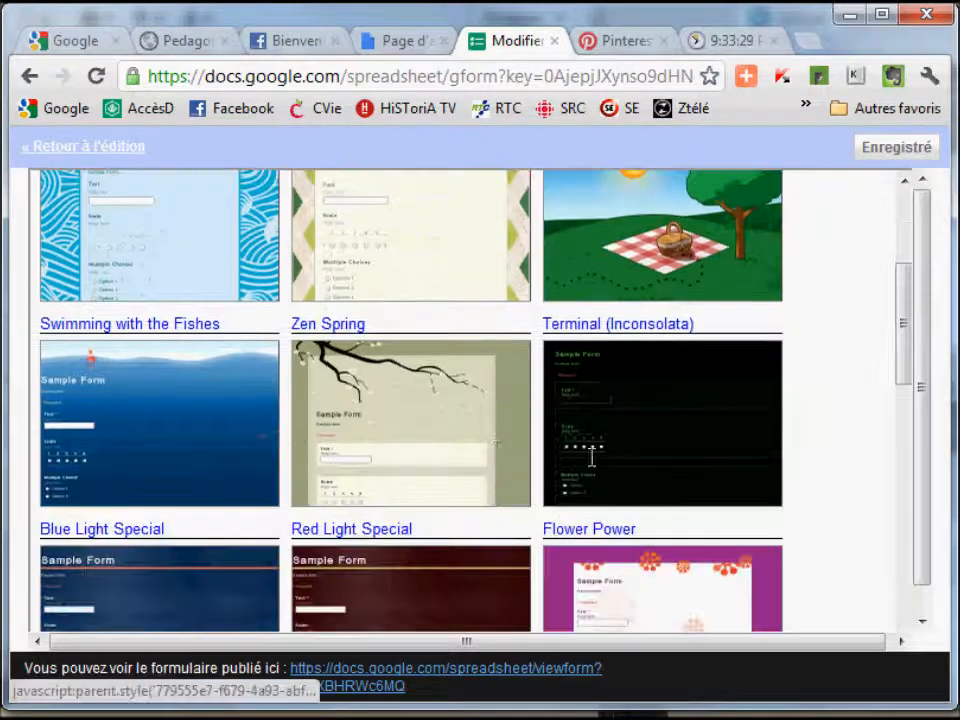
pyautogui.click(496, 445)
pyautogui.scroll(-10, 653, 422)
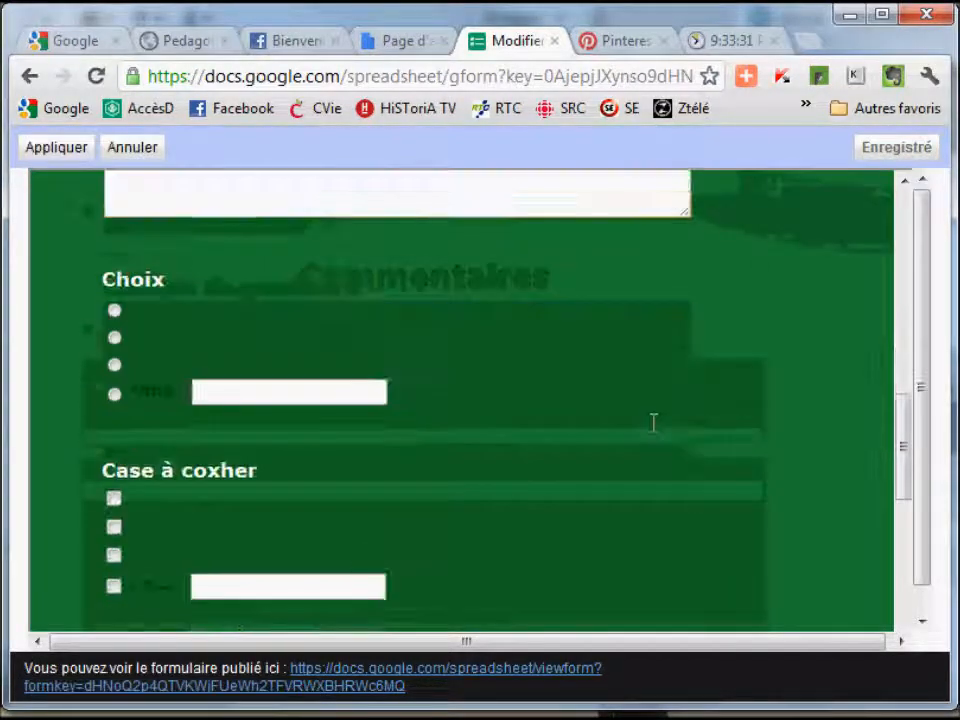
pyautogui.click(50, 147)
# Look over the questions in the editor and open the published form in a new browser tab
pyautogui.scroll(-3, 92, 302)
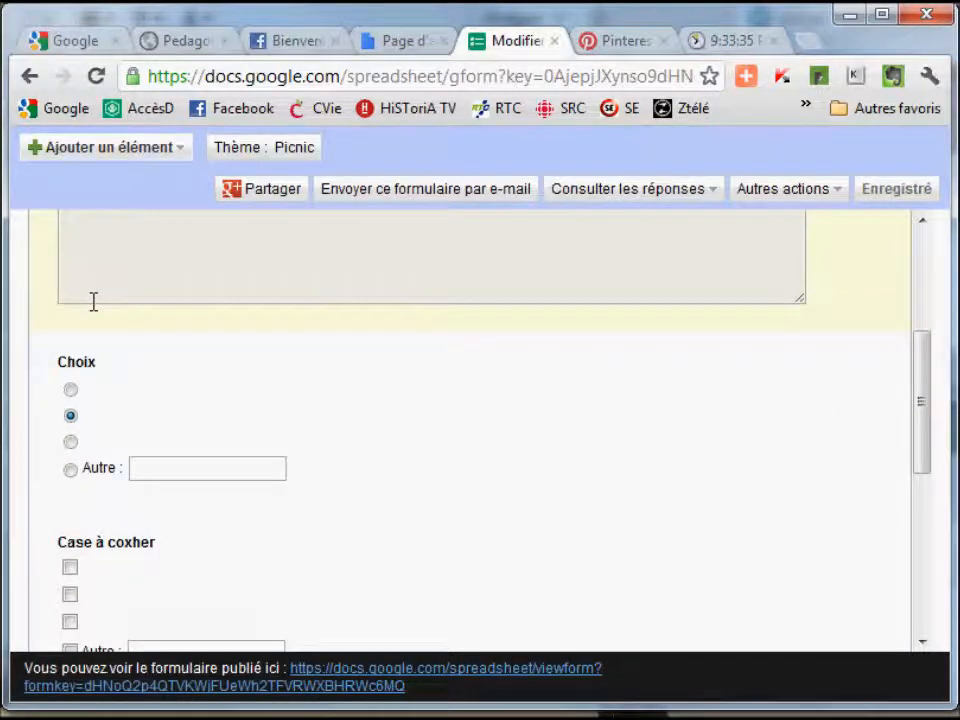
pyautogui.scroll(-3, 93, 302)
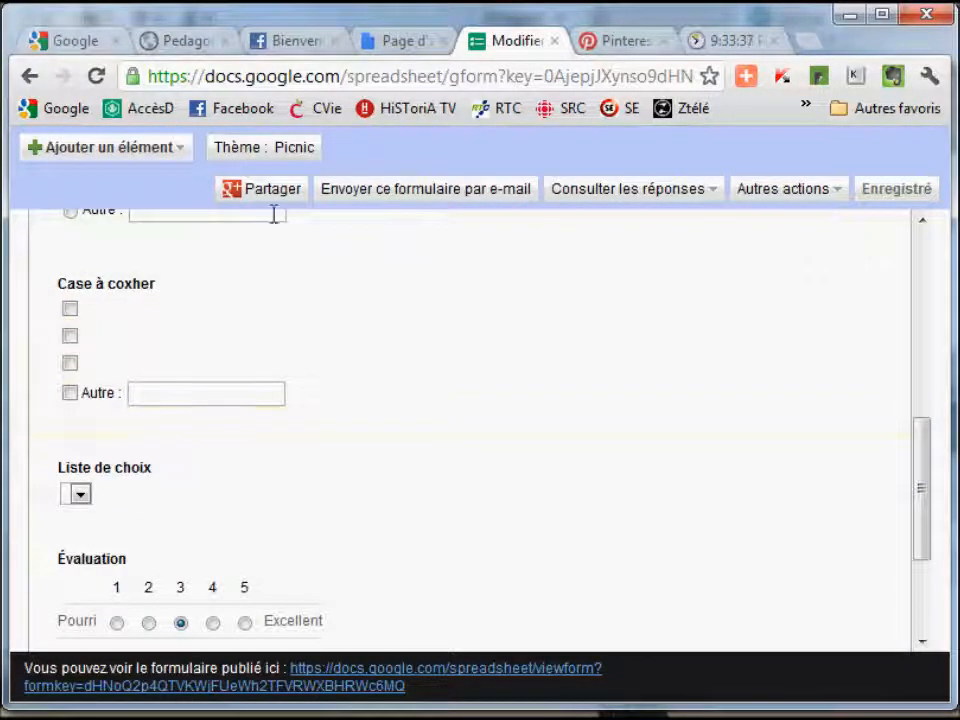
pyautogui.scroll(6, 300, 260)
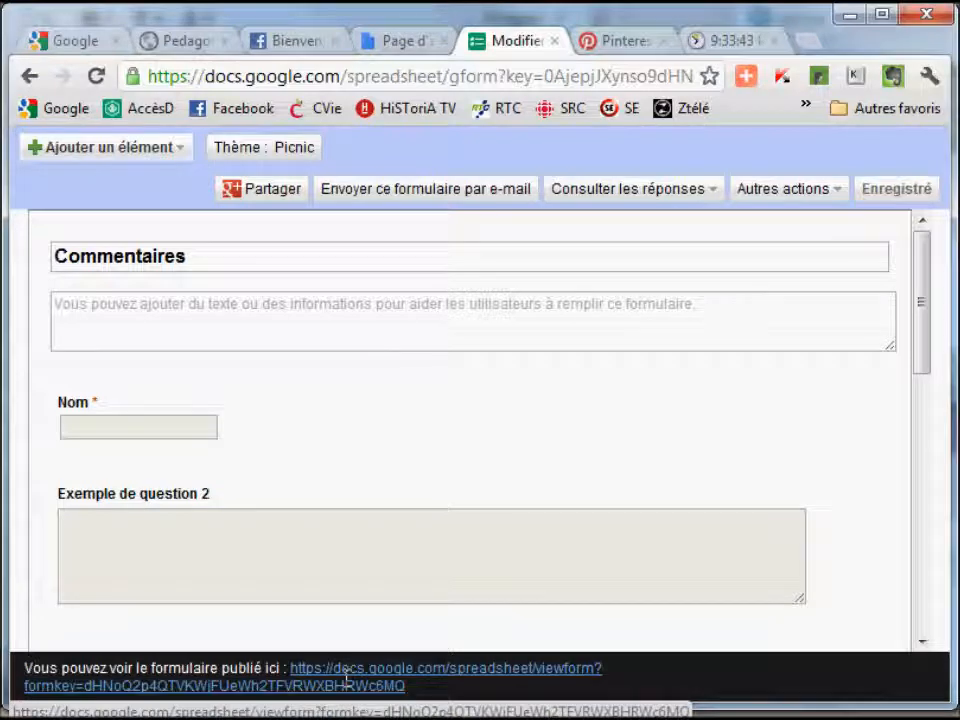
pyautogui.rightClick(346, 681)
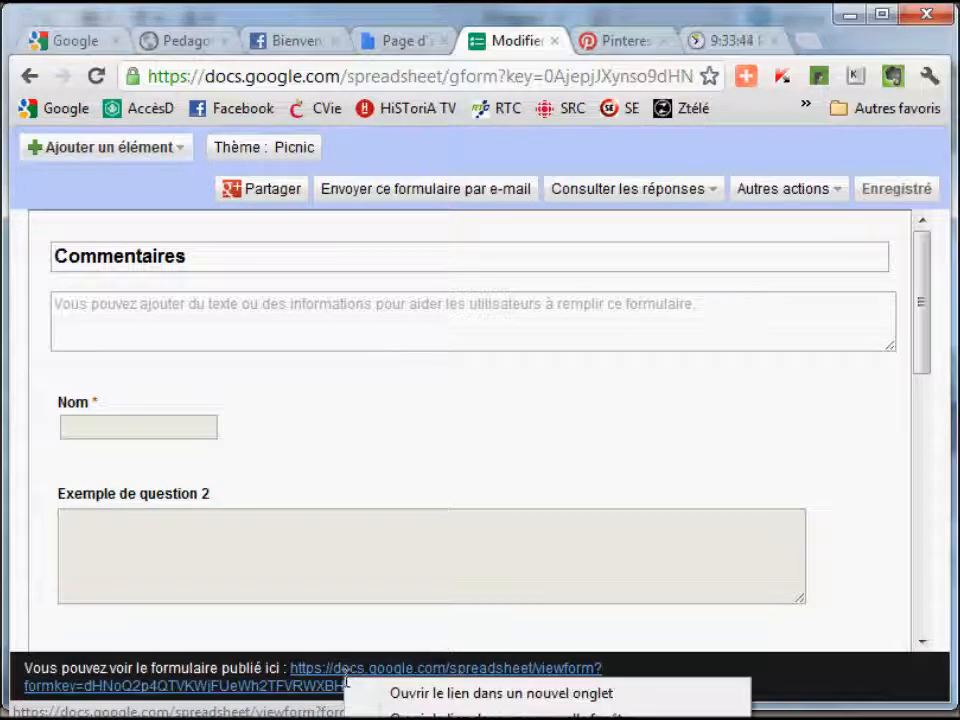
pyautogui.click(402, 692)
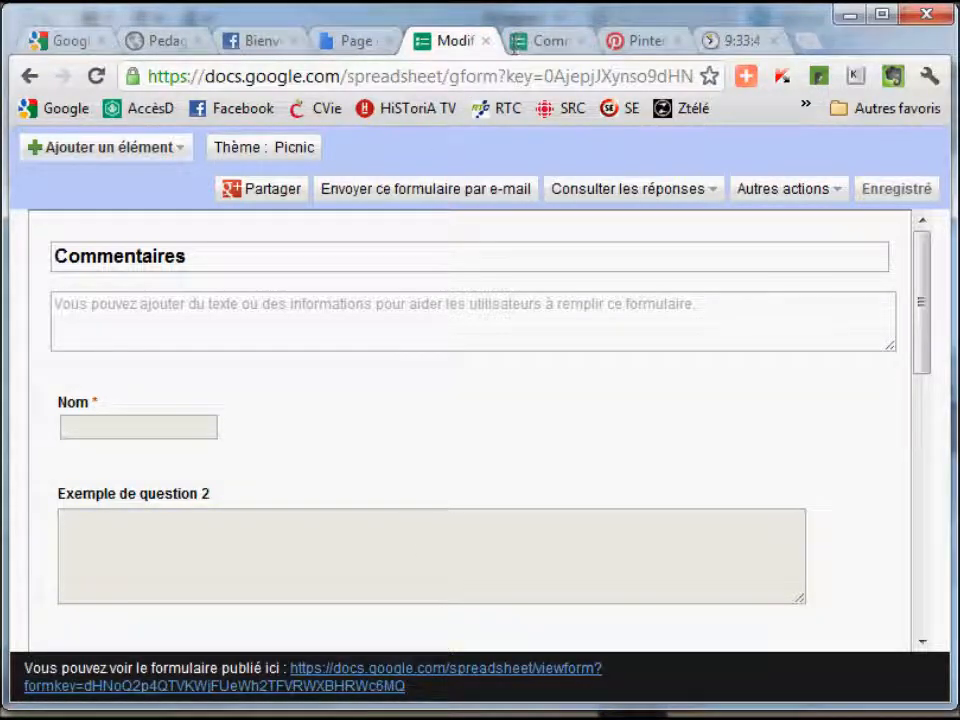
pyautogui.click(530, 41)
# Review the published form's themed header and every question down to the submit area
pyautogui.scroll(-3, 505, 521)
pyautogui.scroll(6, 505, 521)
pyautogui.scroll(-4, 505, 521)
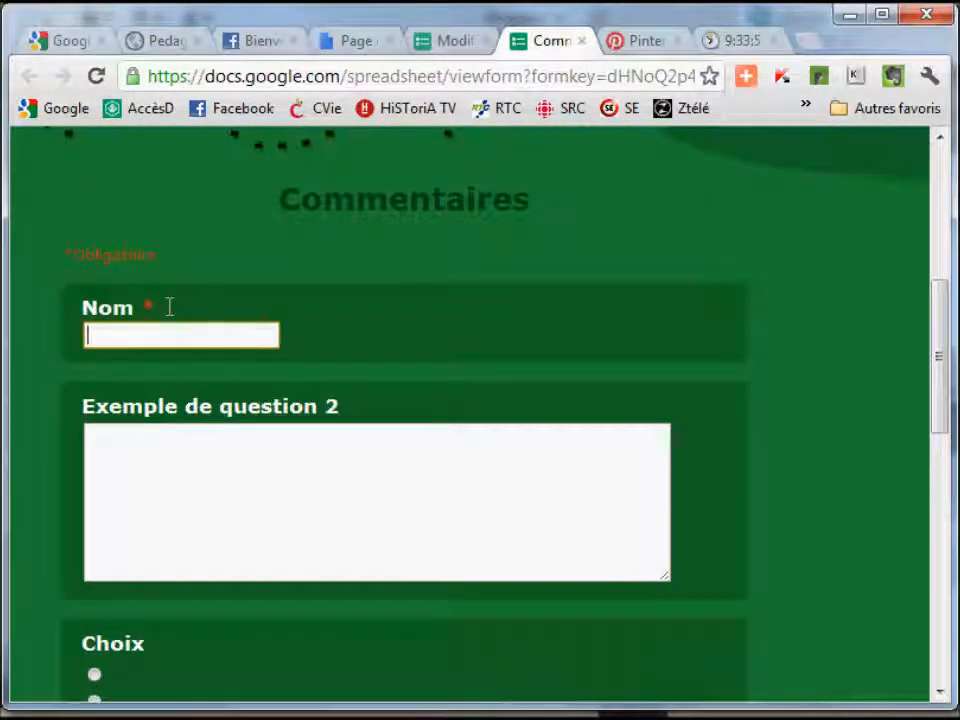
pyautogui.scroll(-6, 245, 441)
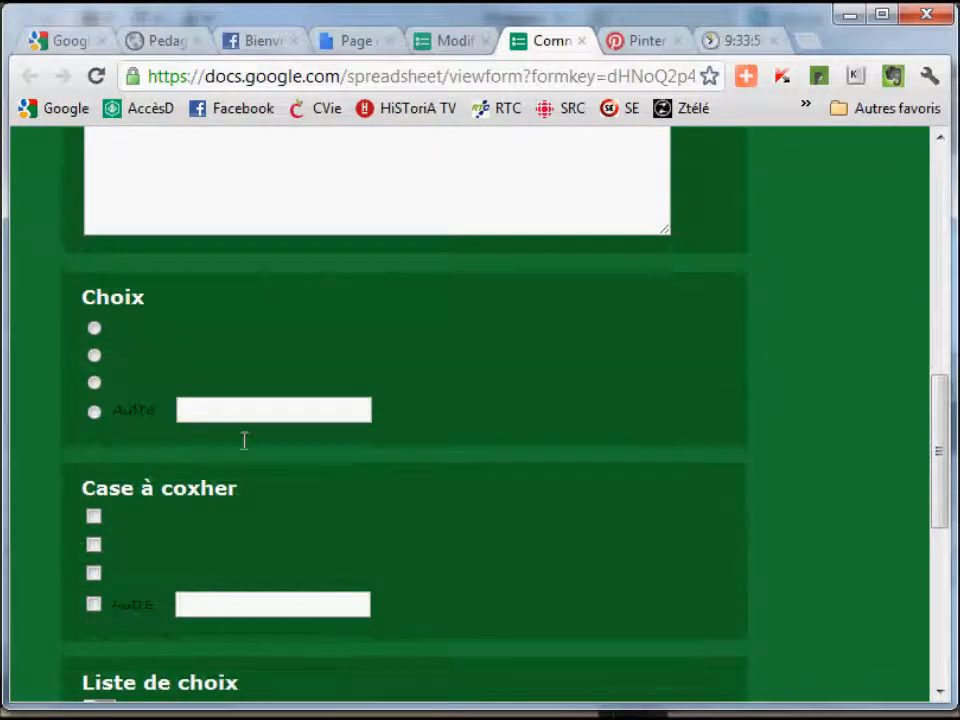
pyautogui.scroll(-3, 152, 333)
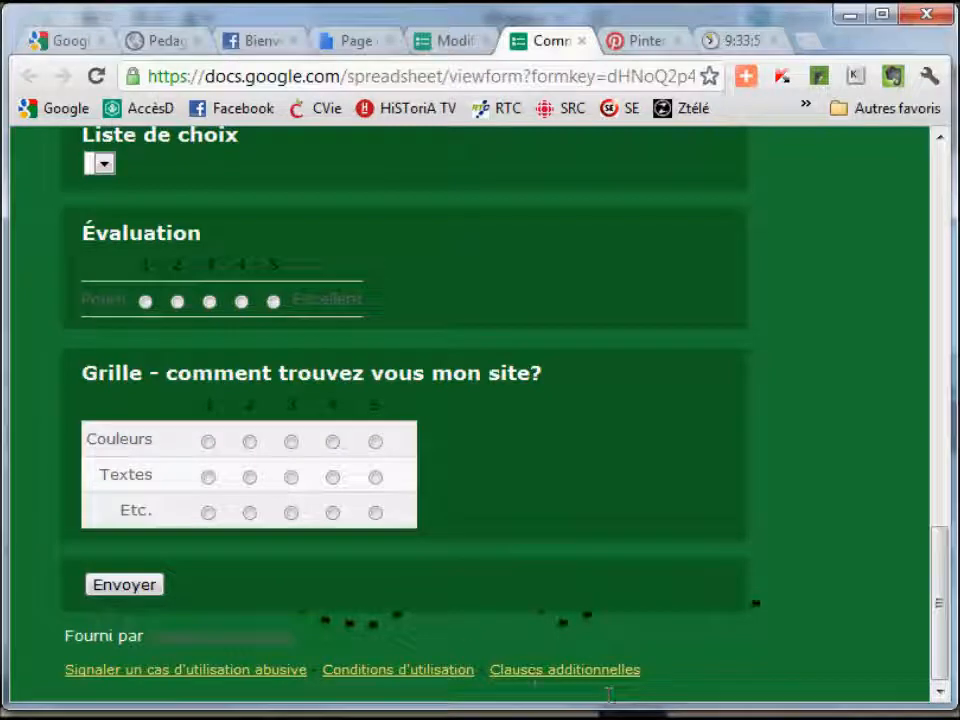
# Return to the form editor, enable publishing of the response summary in the confirmation settings, and save them
pyautogui.click(466, 41)
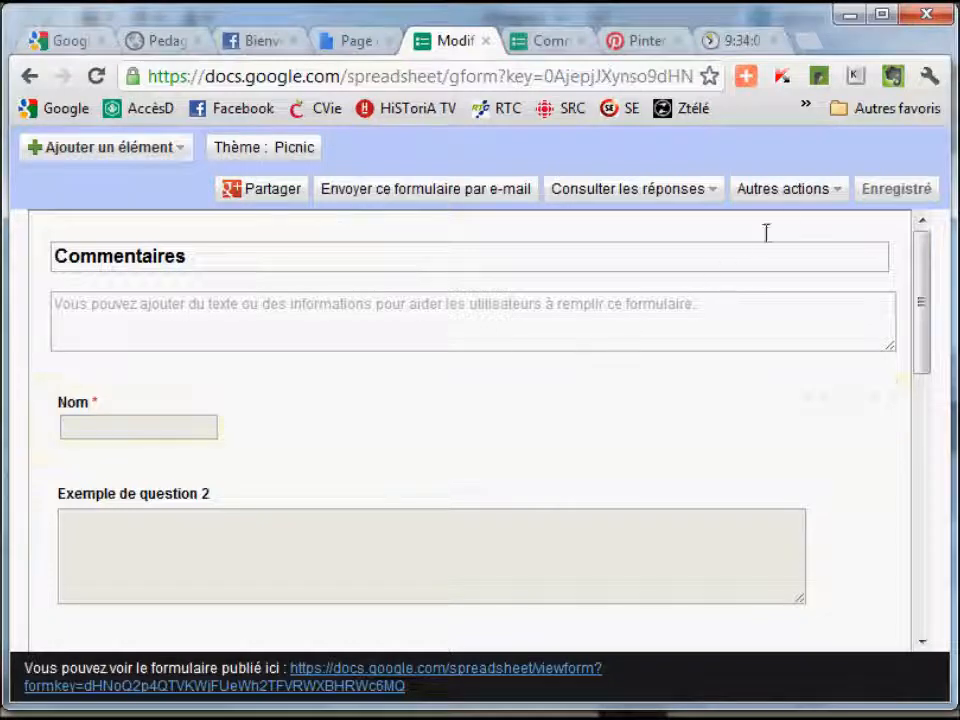
pyautogui.click(816, 185)
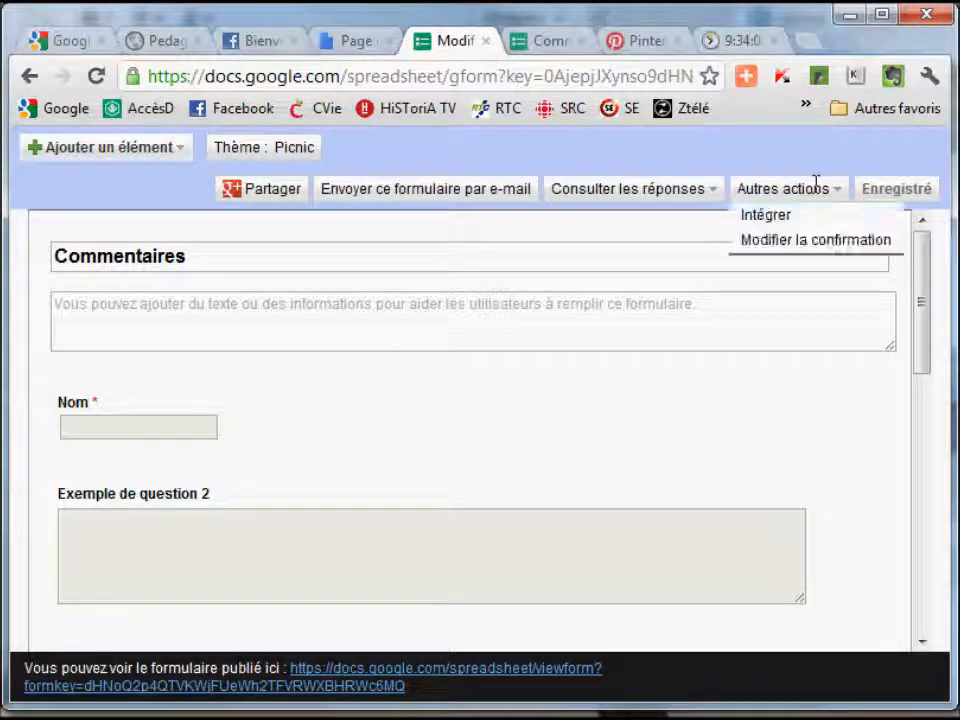
pyautogui.click(806, 242)
pyautogui.moveTo(396, 324); pyautogui.dragTo(147, 341)
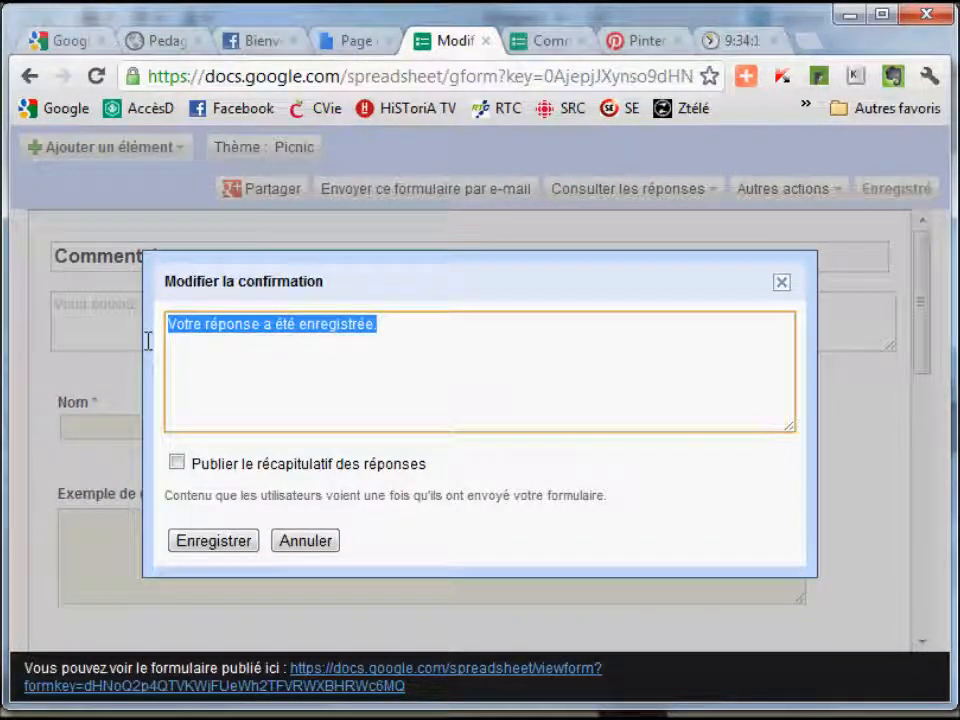
pyautogui.click(215, 468)
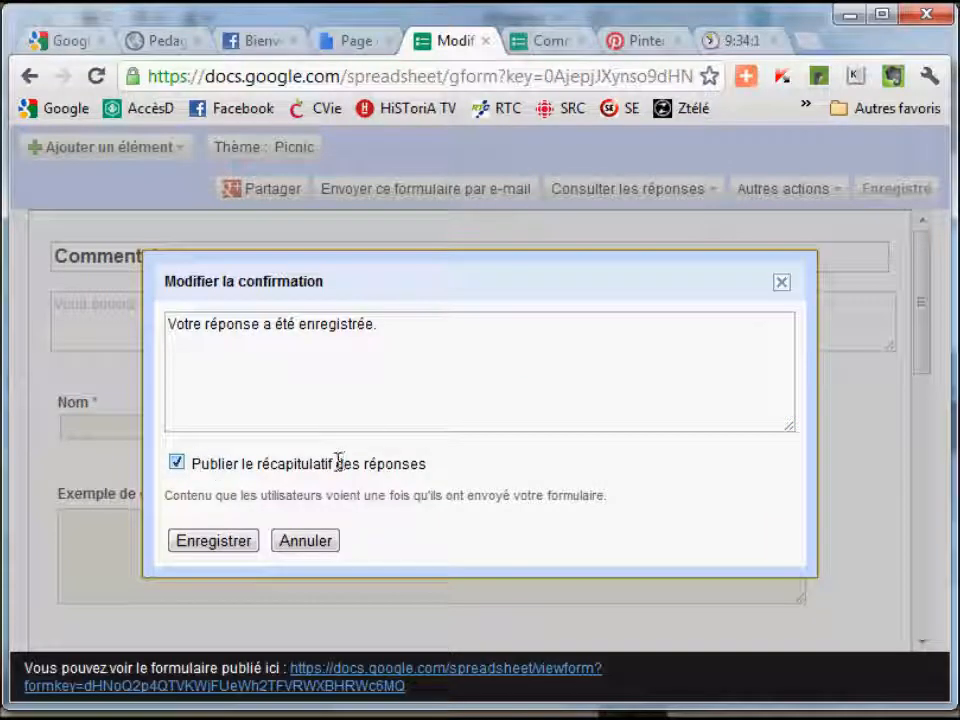
pyautogui.click(236, 541)
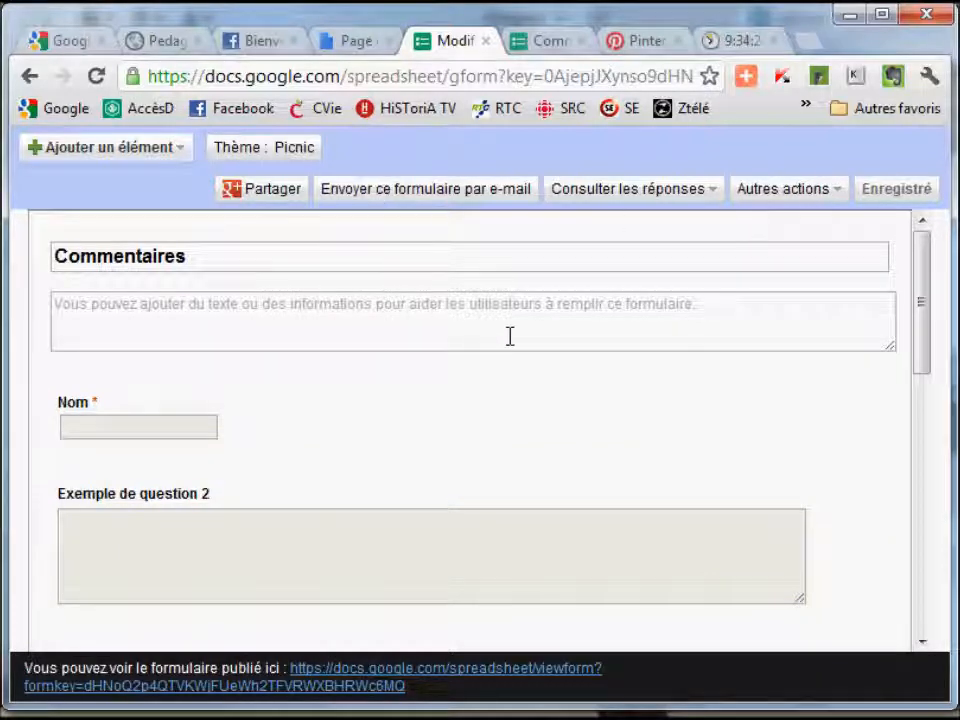
# Review the form's response summary from top to bottom and return to editing the form
pyautogui.click(701, 184)
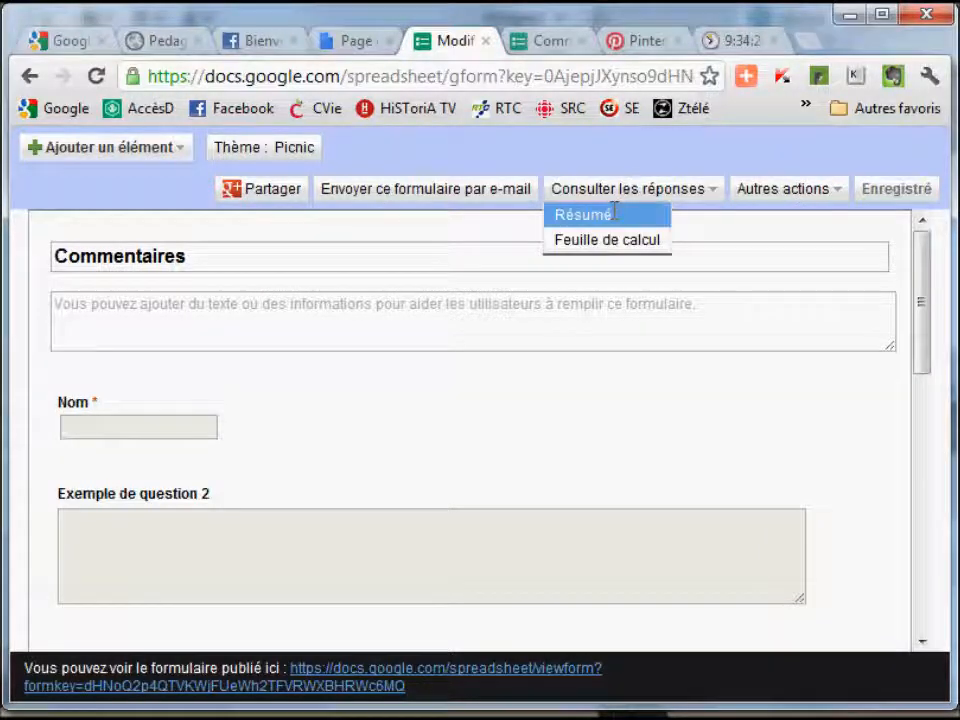
pyautogui.click(580, 215)
pyautogui.scroll(-10, 420, 375)
pyautogui.scroll(5, 422, 381)
pyautogui.scroll(5, 426, 388)
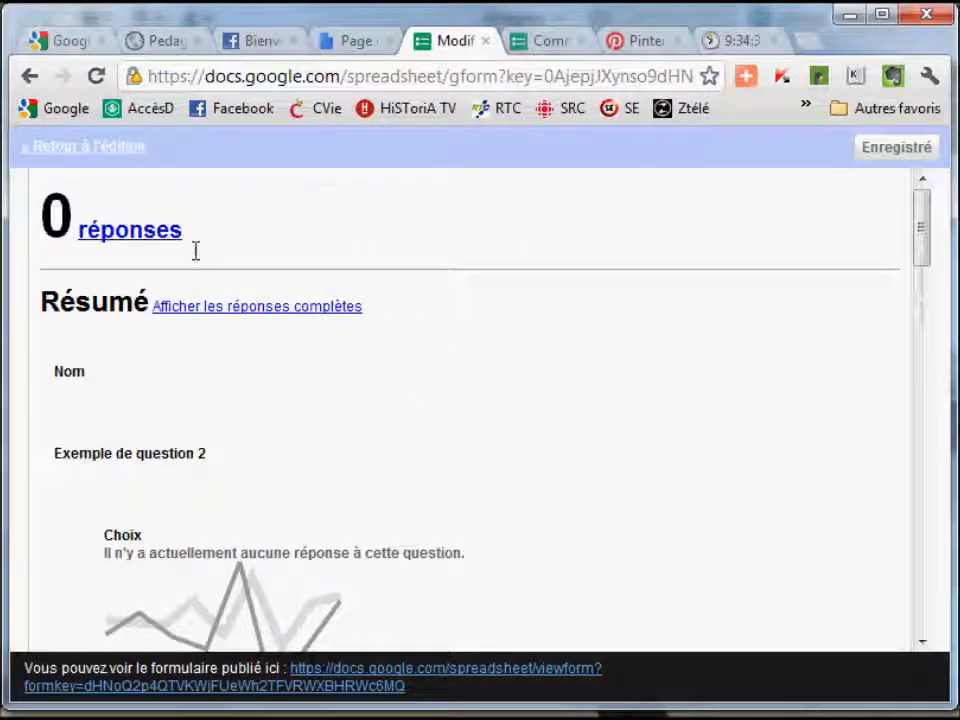
pyautogui.click(115, 147)
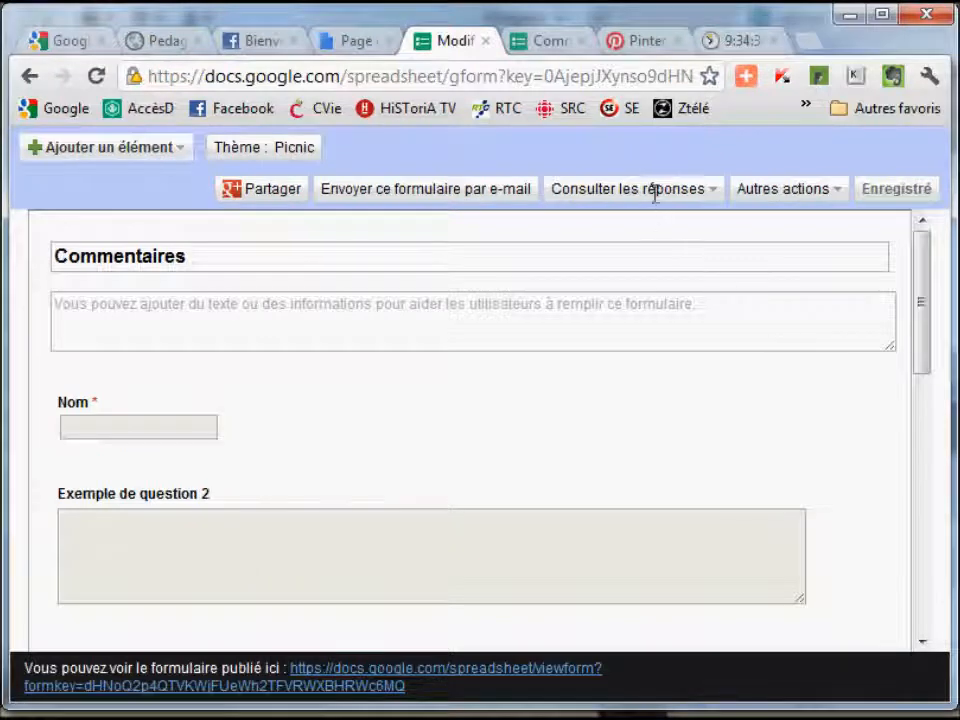
# Open the form's responses as a spreadsheet and look across its question columns
pyautogui.click(655, 190)
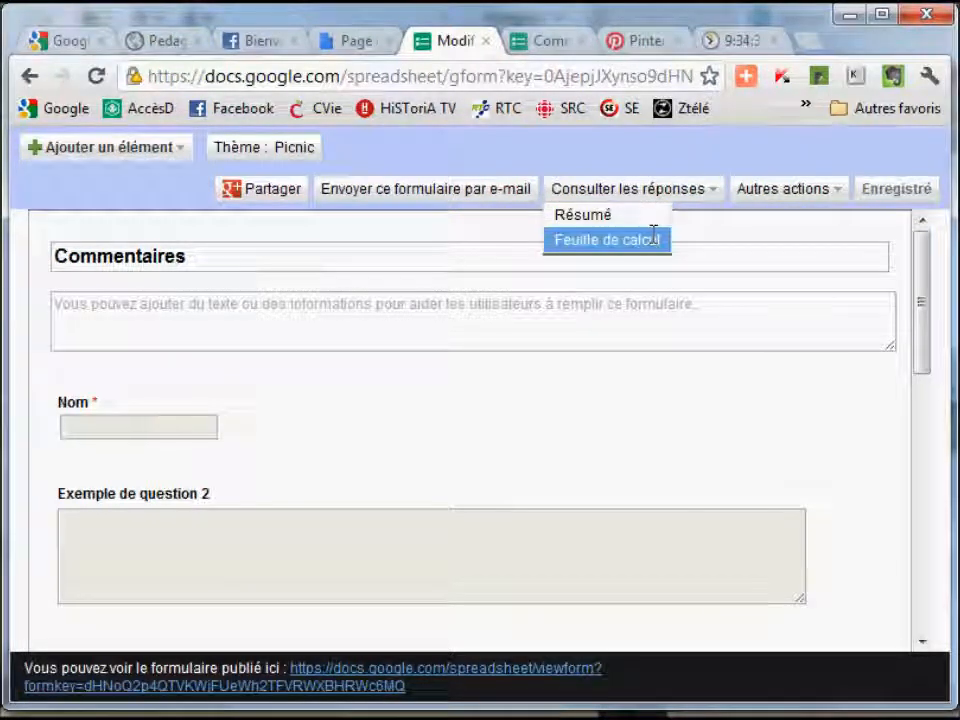
pyautogui.click(653, 238)
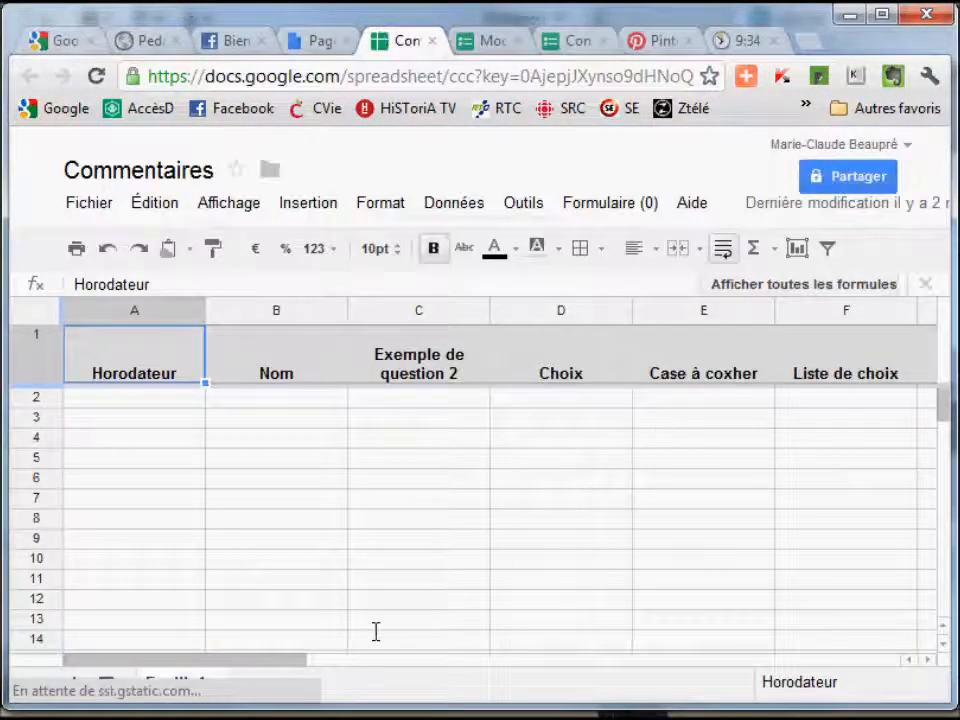
pyautogui.moveTo(279, 662); pyautogui.dragTo(539, 650)
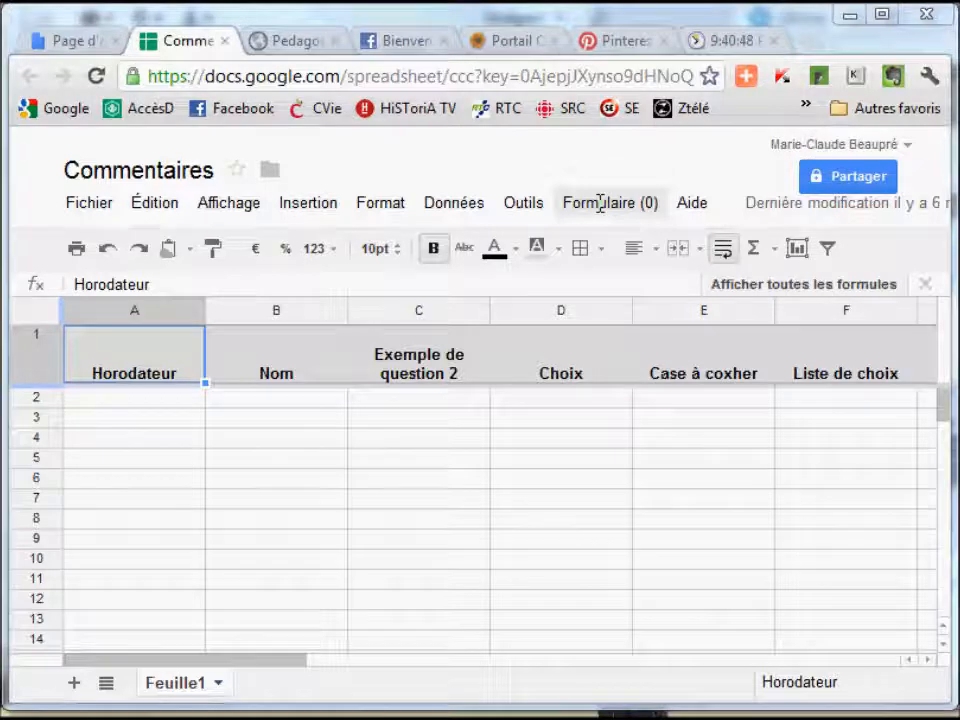
# Open the live form from the Commentaires spreadsheet and select its full web address
pyautogui.click(600, 203)
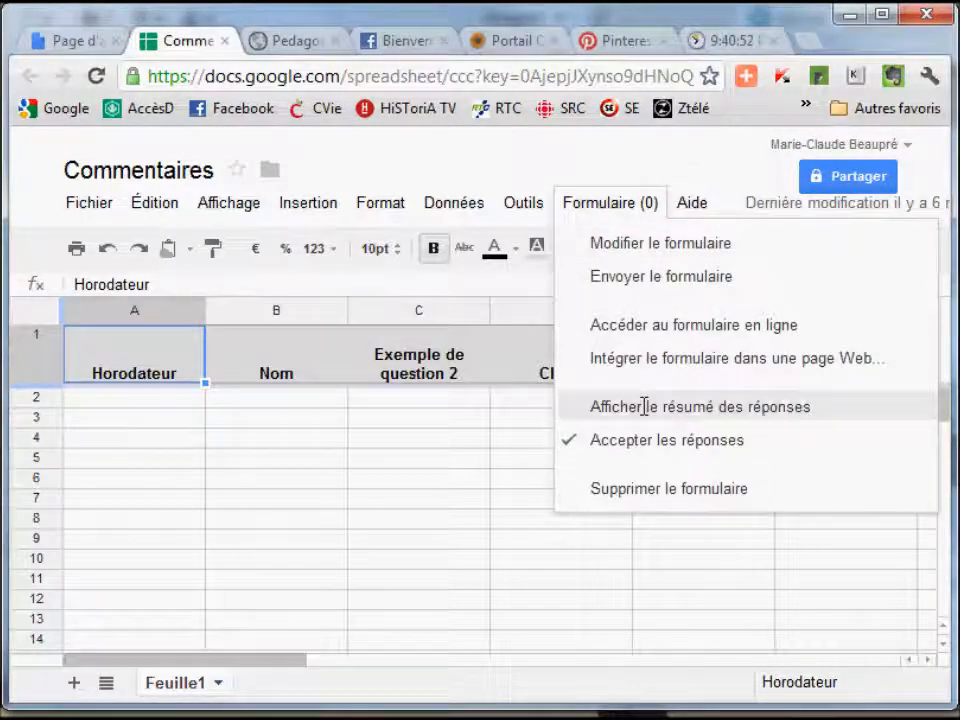
pyautogui.click(653, 334)
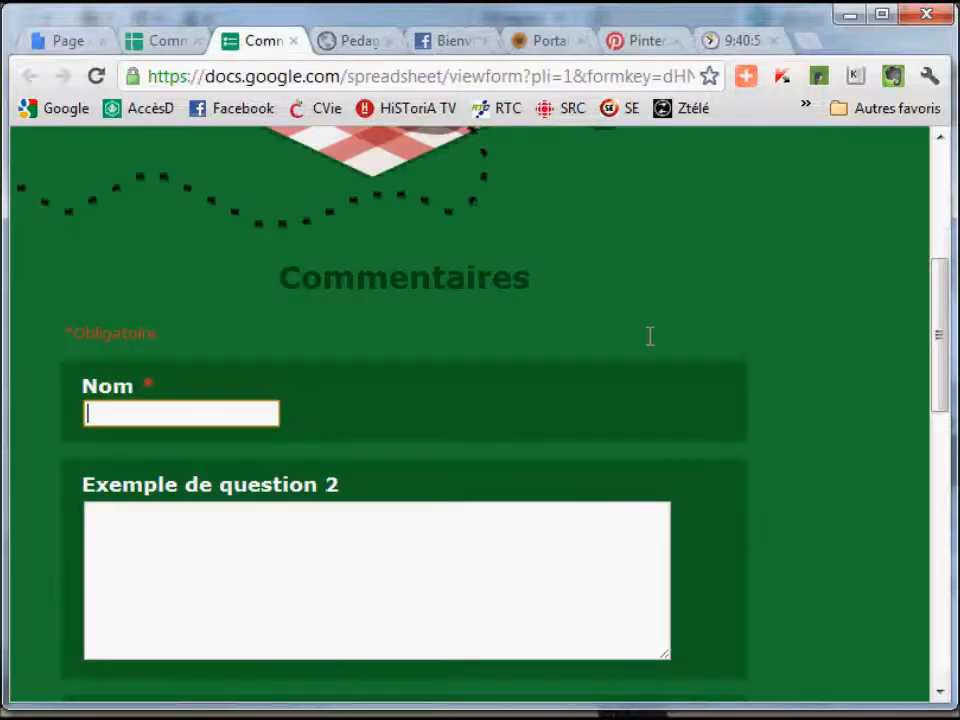
pyautogui.click(248, 78)
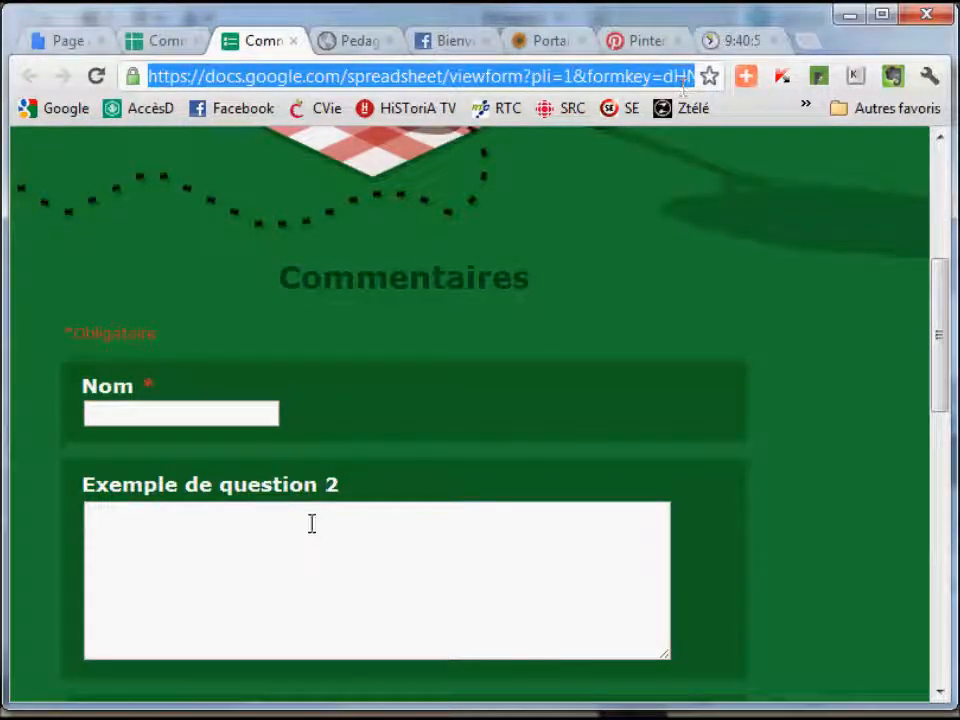
# Switch to Dreamweaver, add the text "commentaires" to commentaire.html, and hyperlink it to the copied form address
pyautogui.hotkey('alt', 'Tab')
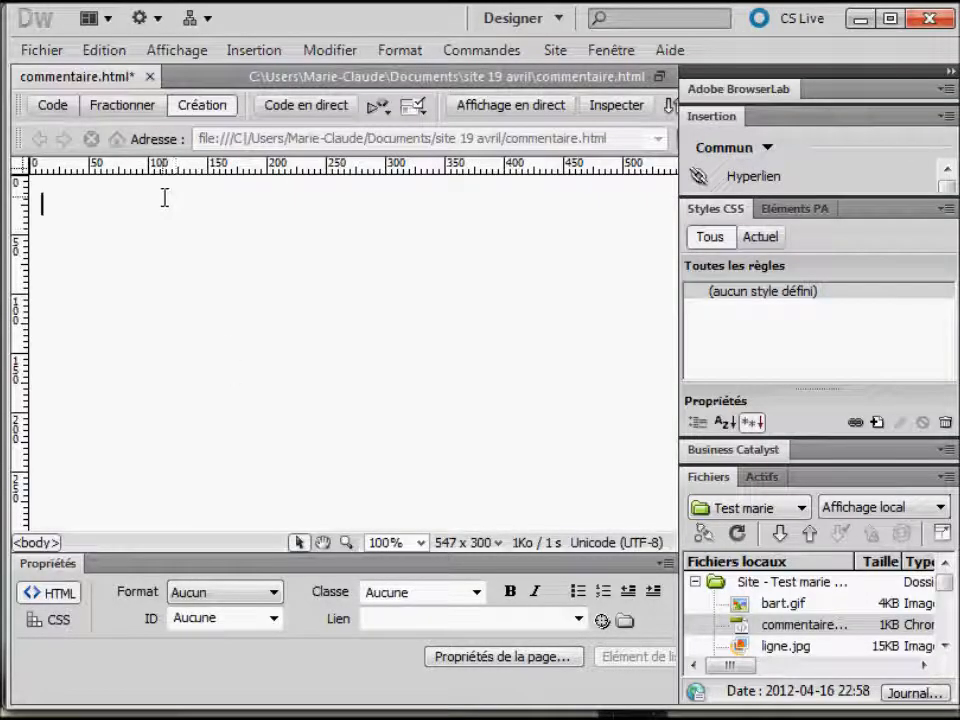
pyautogui.write('commentaires')
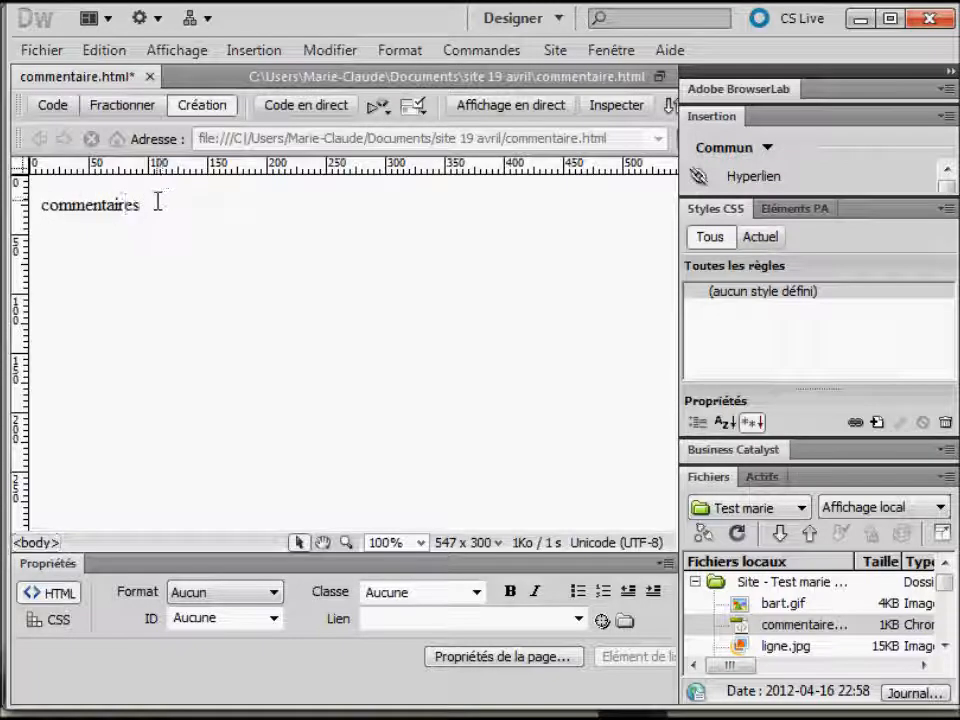
pyautogui.moveTo(156, 201); pyautogui.dragTo(35, 200)
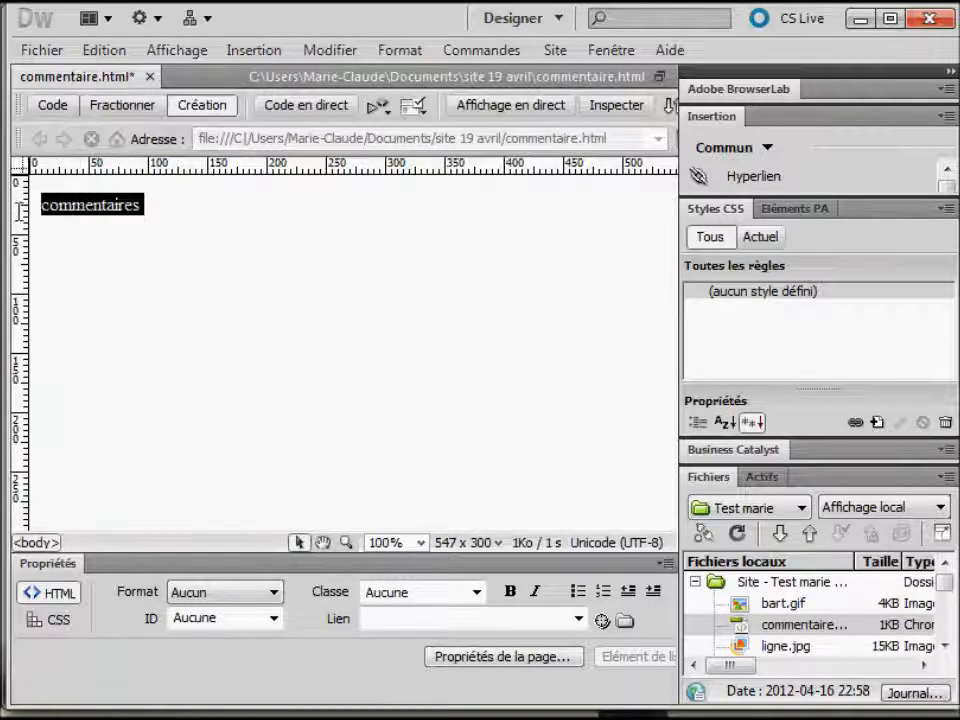
pyautogui.click(719, 148)
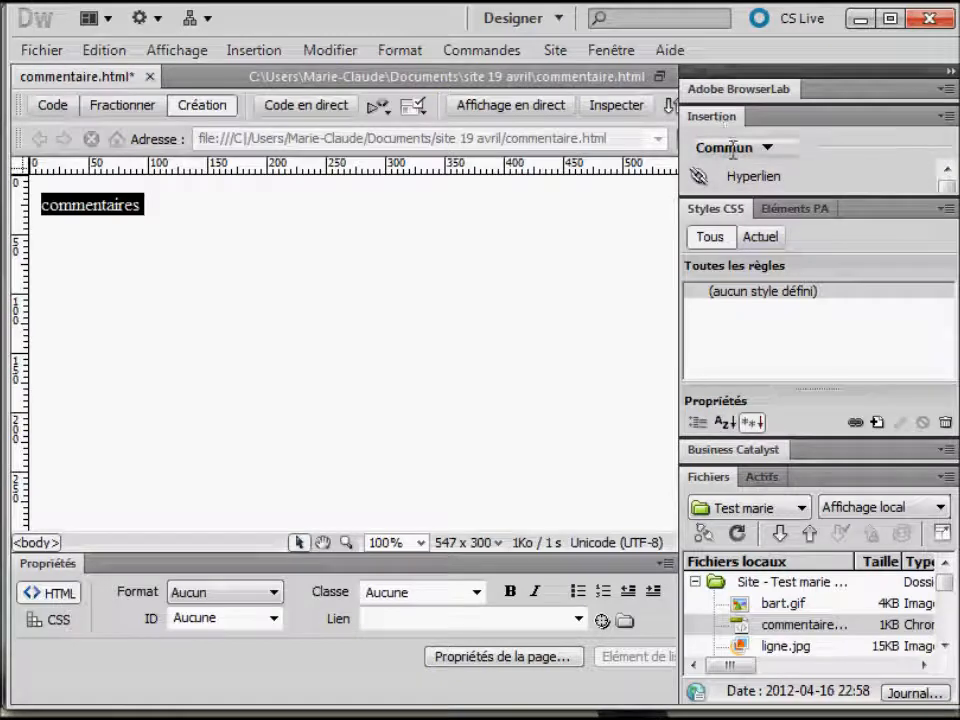
pyautogui.click(733, 152)
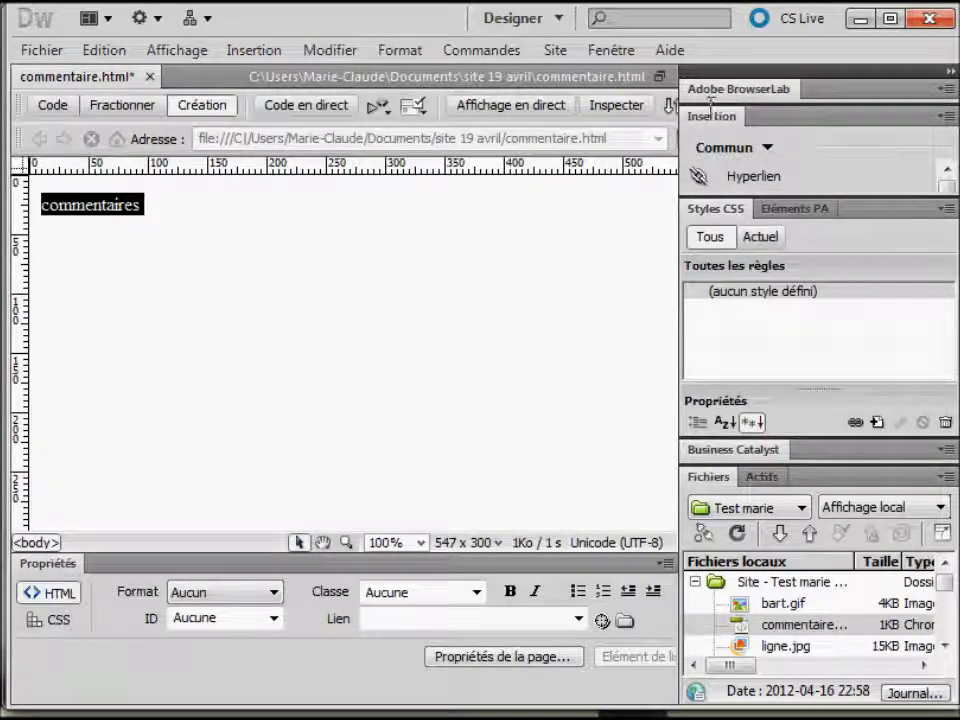
pyautogui.click(731, 177)
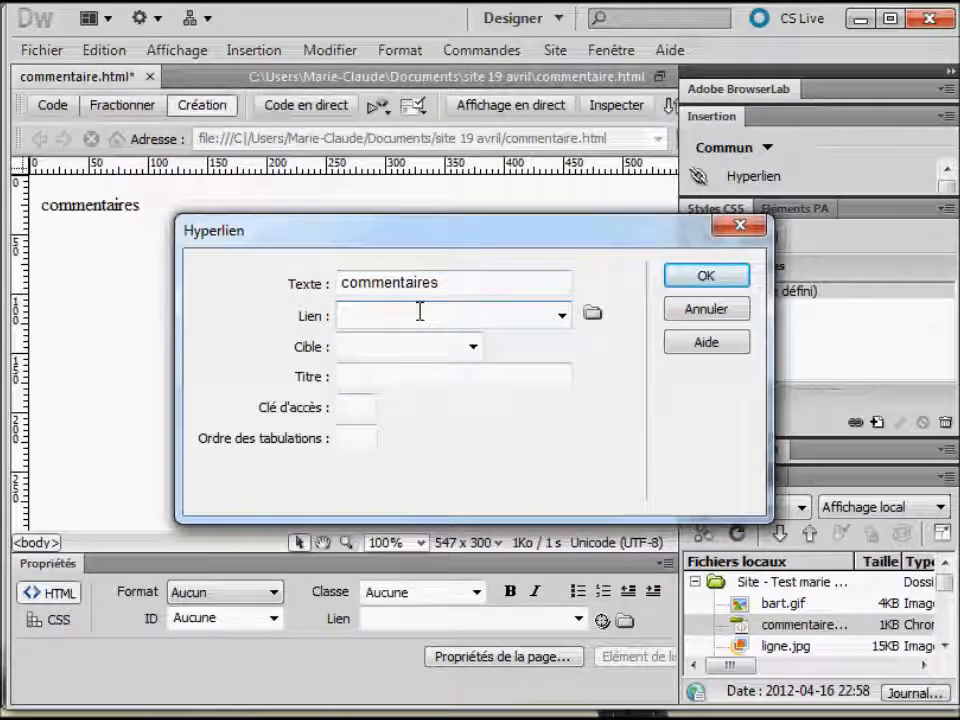
pyautogui.hotkey('ctrl', 'v')
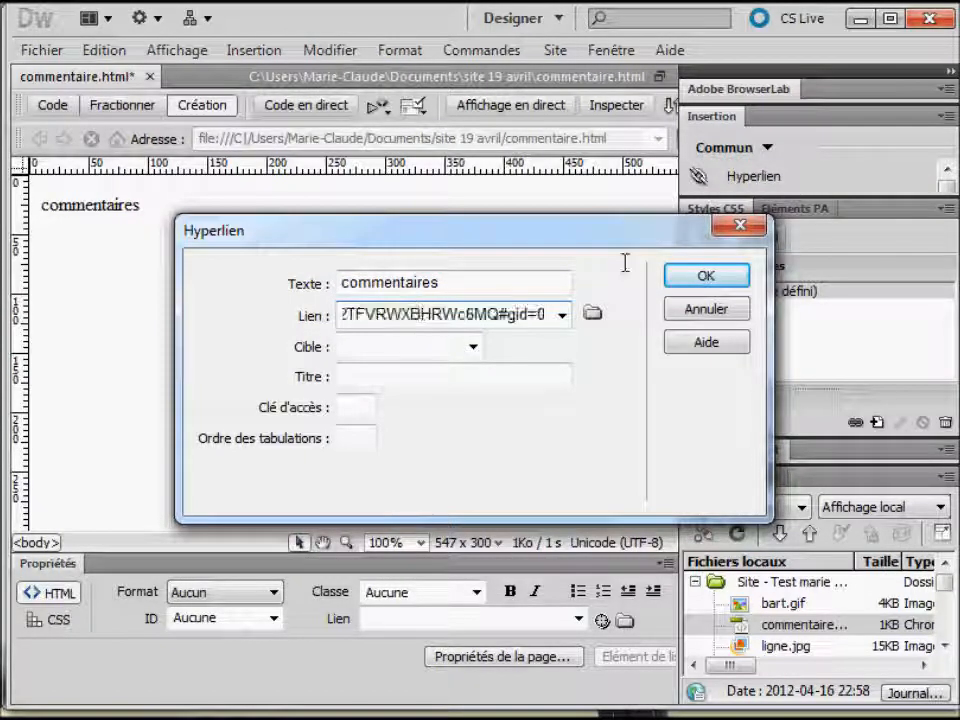
pyautogui.click(675, 275)
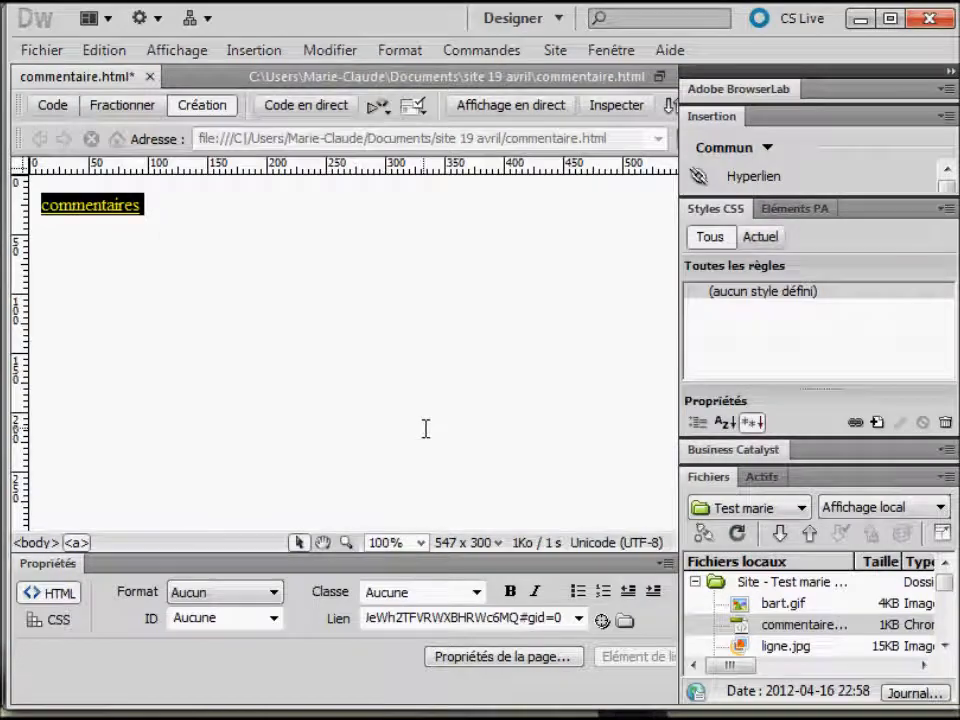
# Save commentaire.html, preview it in the browser, and follow the "commentaires" link to check the whole form
pyautogui.press('F12')
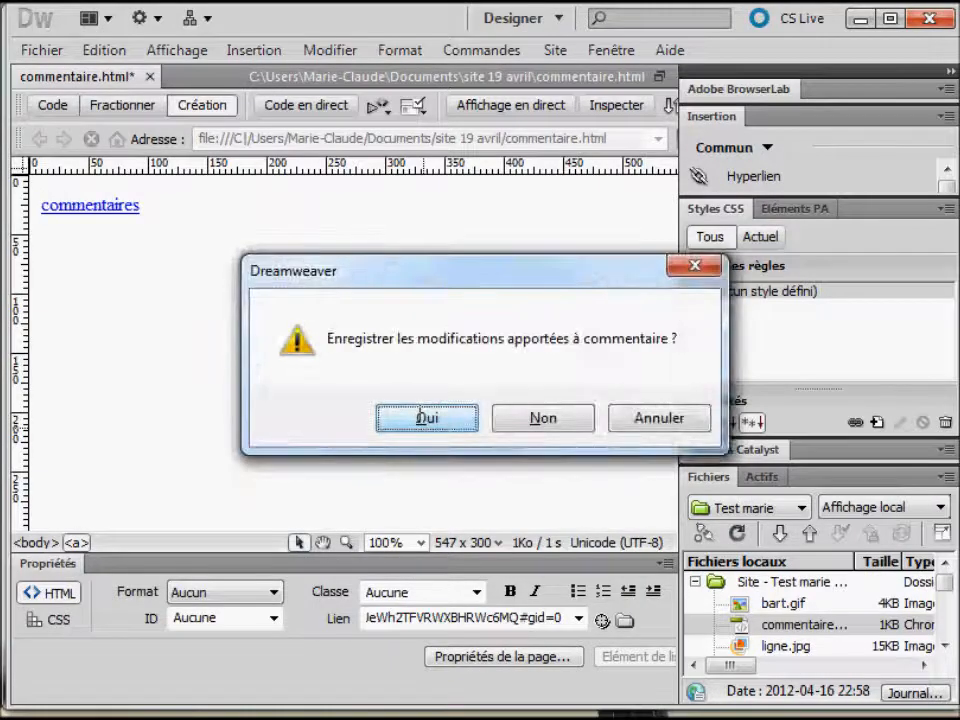
pyautogui.click(429, 416)
pyautogui.click(81, 150)
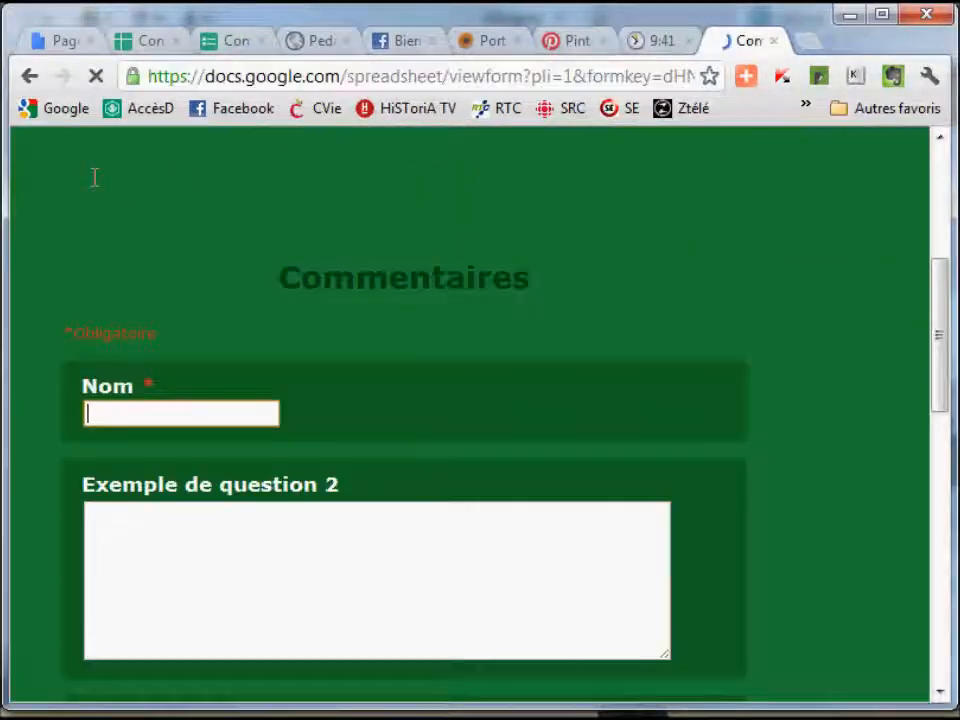
pyautogui.scroll(-10, 385, 469)
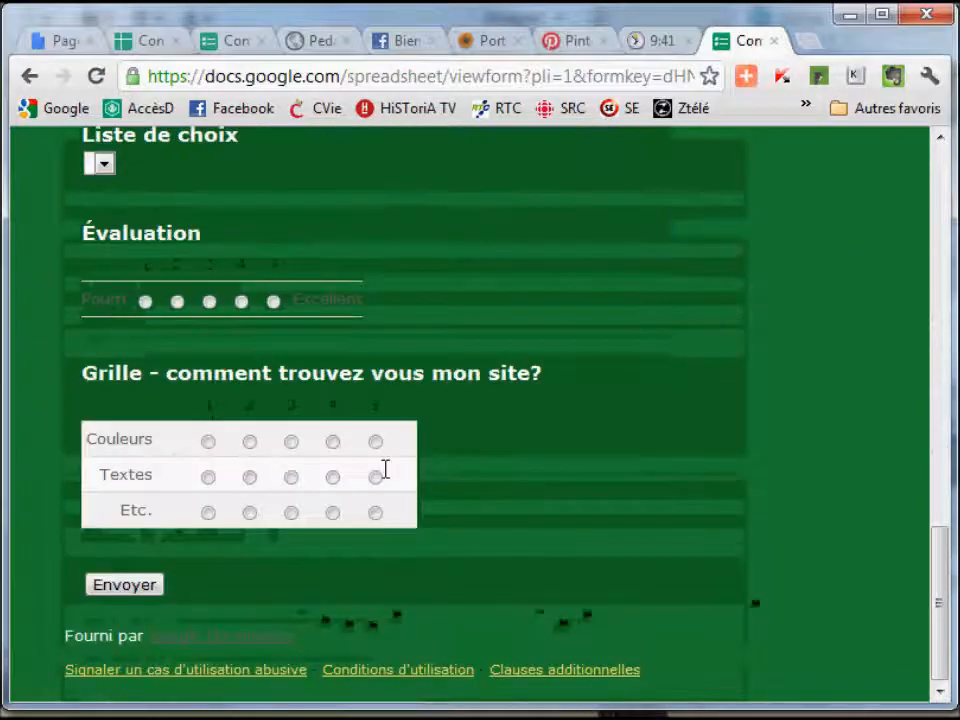
pyautogui.scroll(8, 385, 469)
pyautogui.scroll(5, 385, 469)
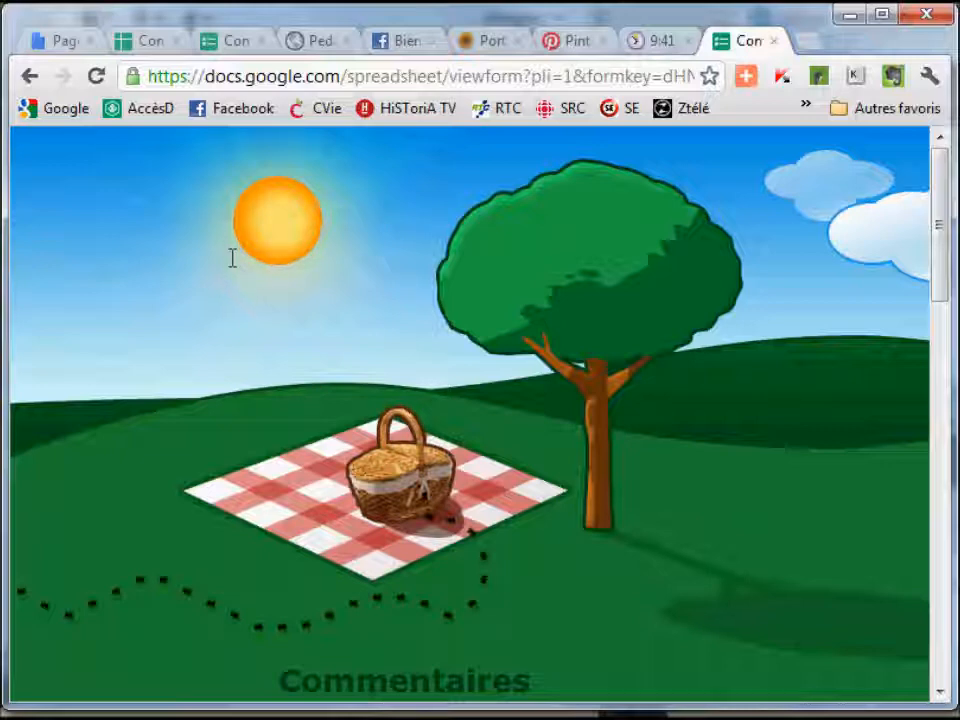
# Close the duplicate live form page and open the form for editing from the Commentaires spreadsheet
pyautogui.click(238, 41)
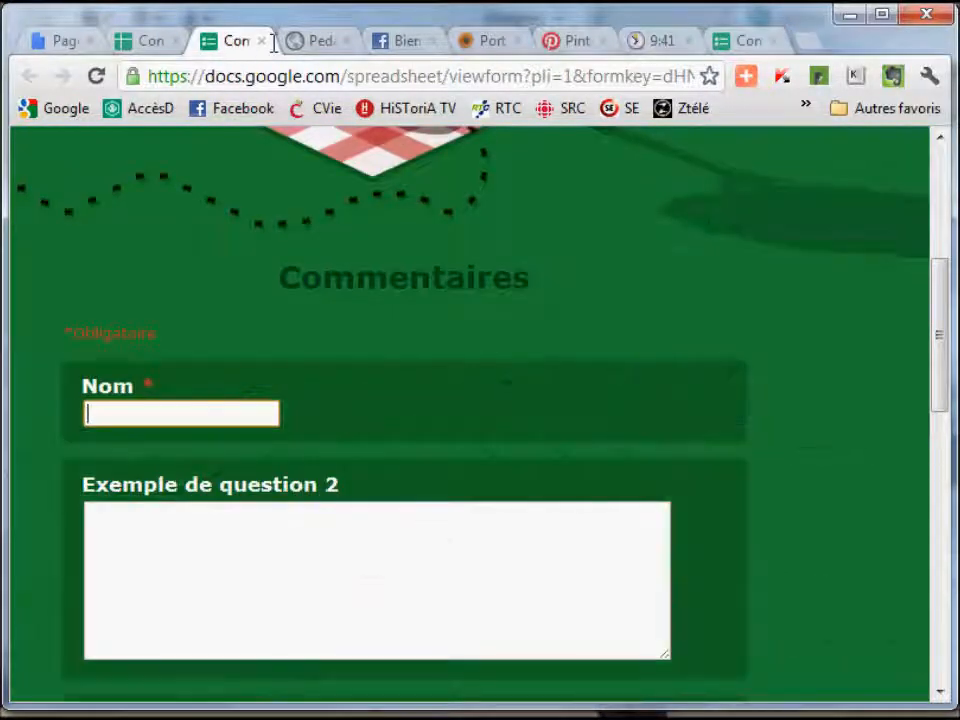
pyautogui.click(261, 41)
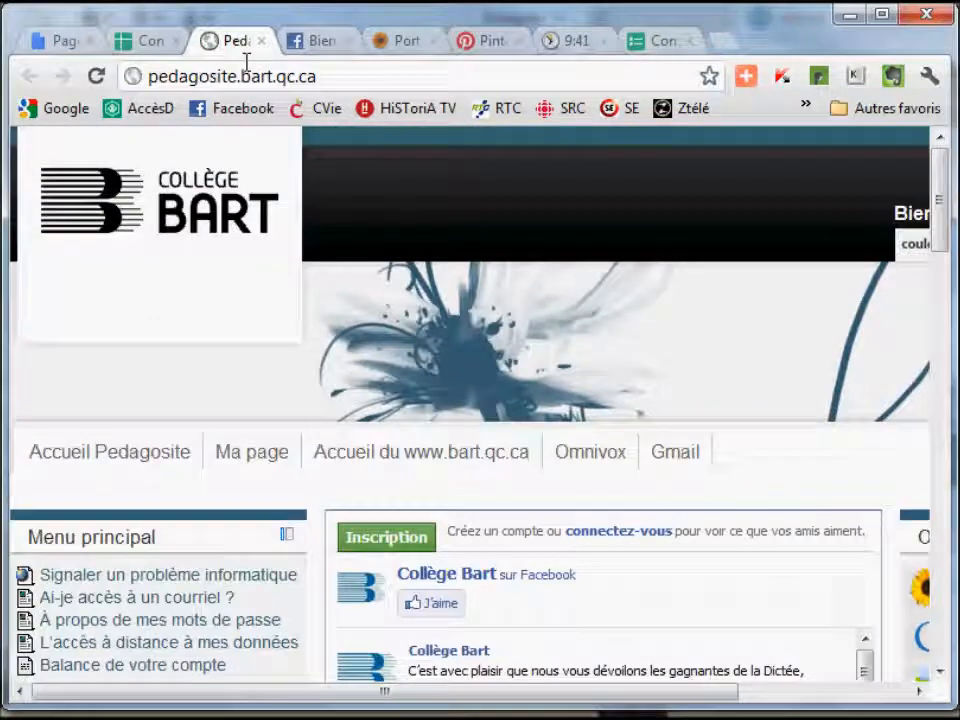
pyautogui.click(173, 44)
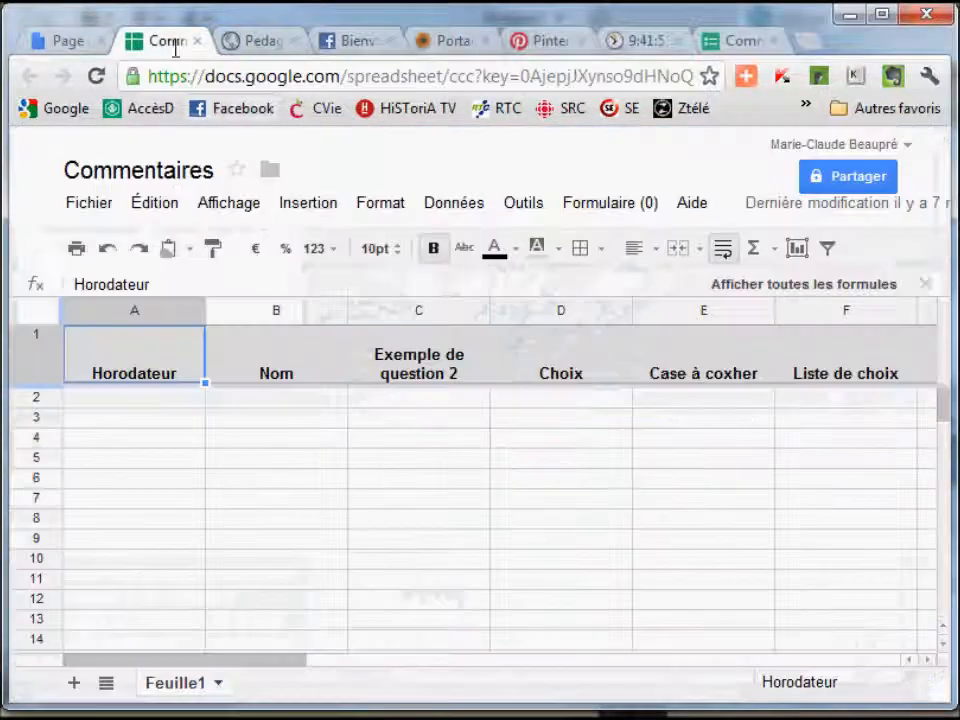
pyautogui.click(602, 212)
pyautogui.click(601, 236)
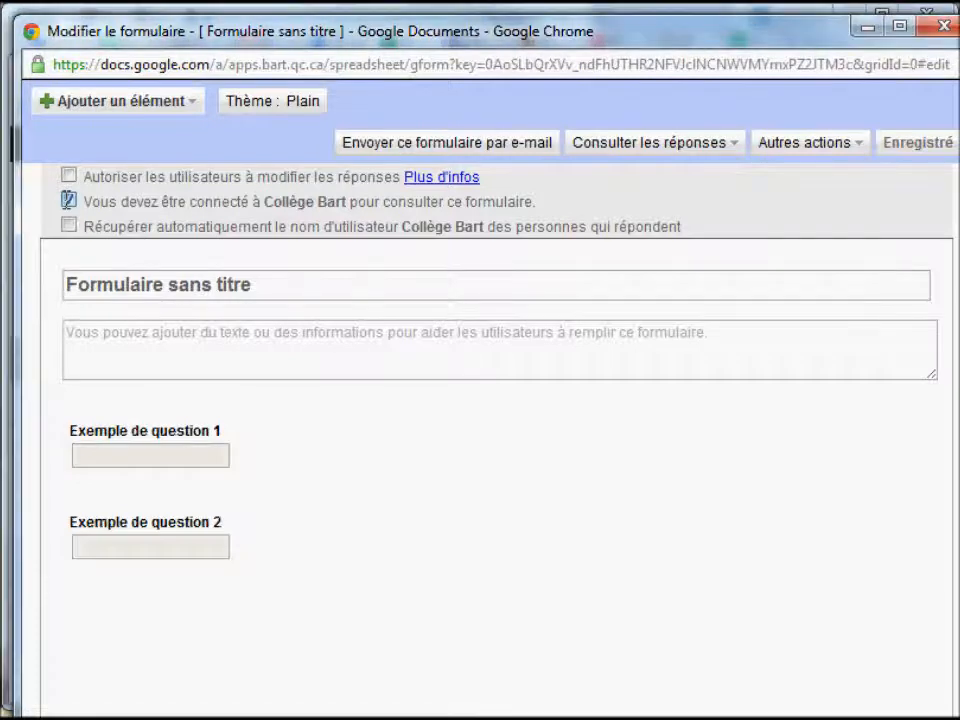
# Remove the untitled form's Collège Bart sign-in requirement and copy the published form's web address
pyautogui.click(68, 200)
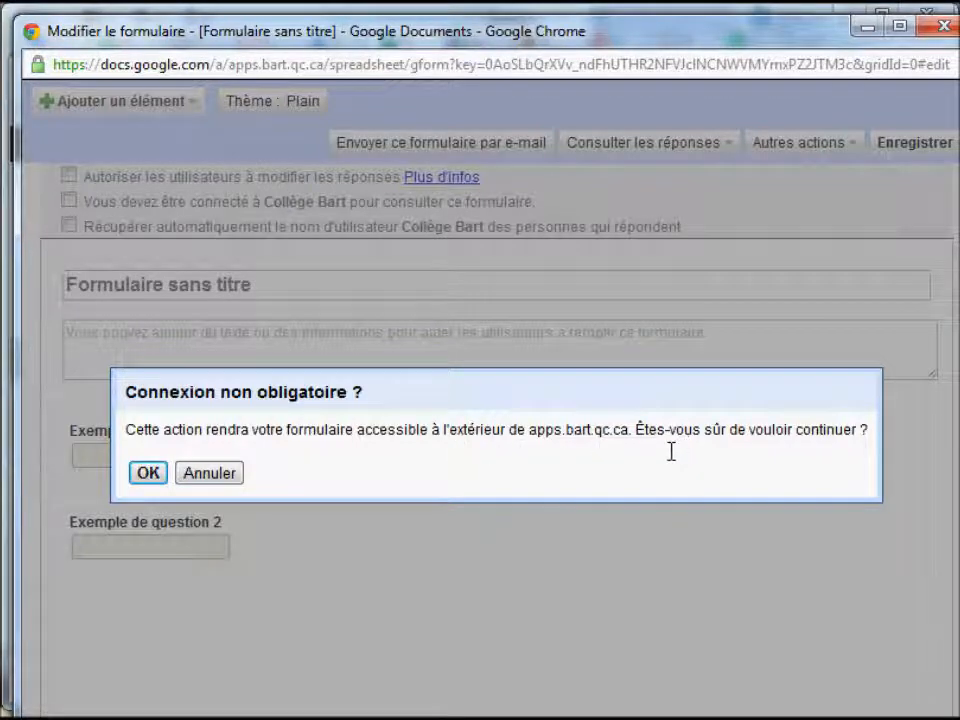
pyautogui.click(146, 472)
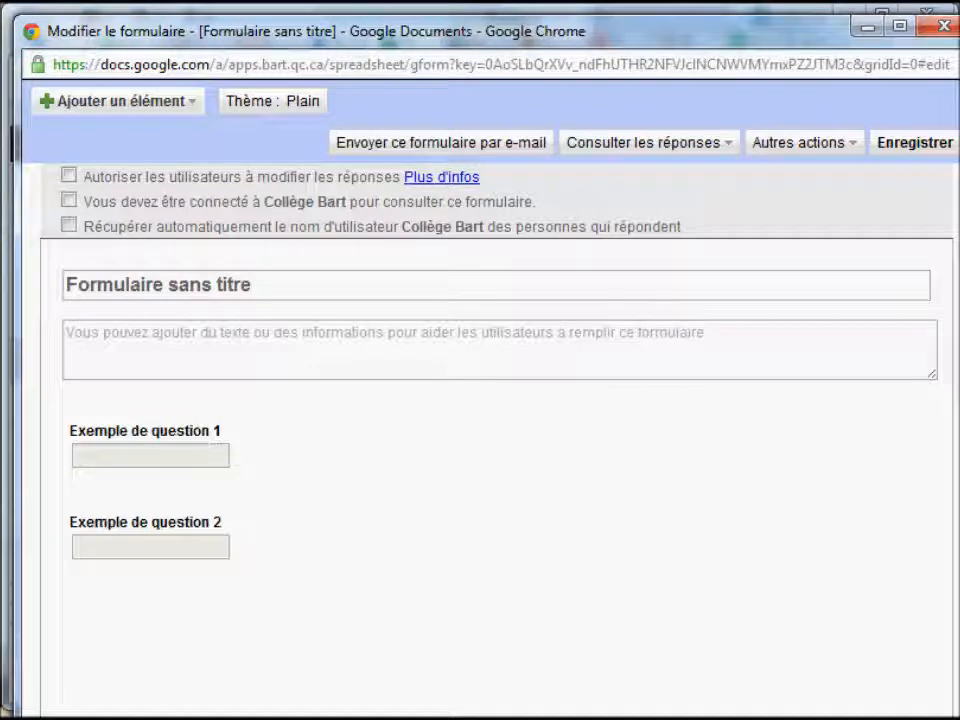
pyautogui.click(371, 715)
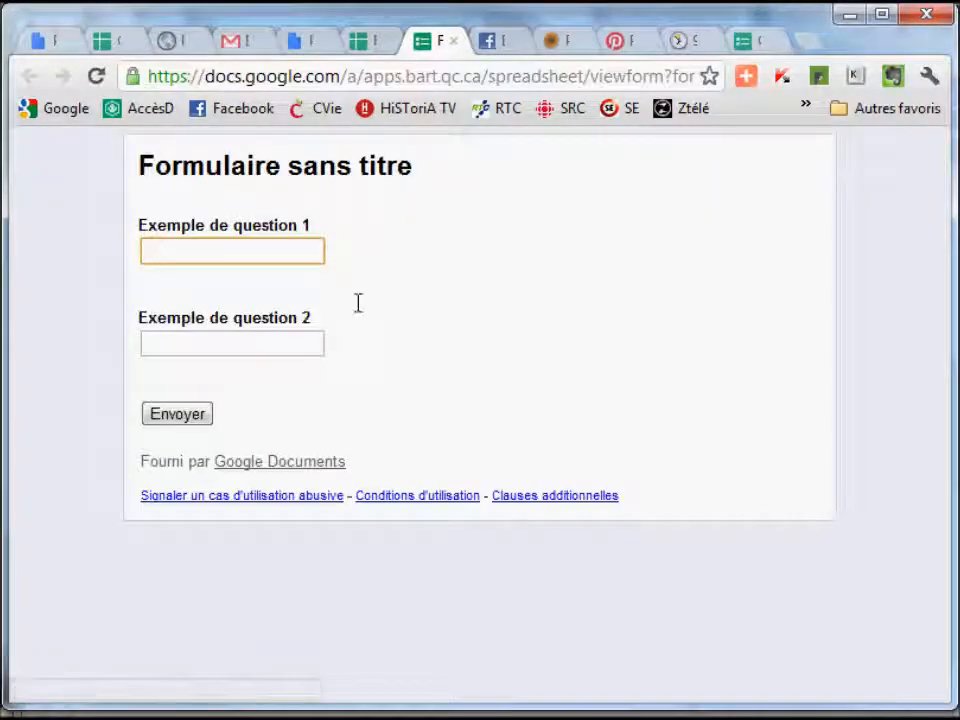
pyautogui.click(414, 68)
pyautogui.rightClick(414, 68)
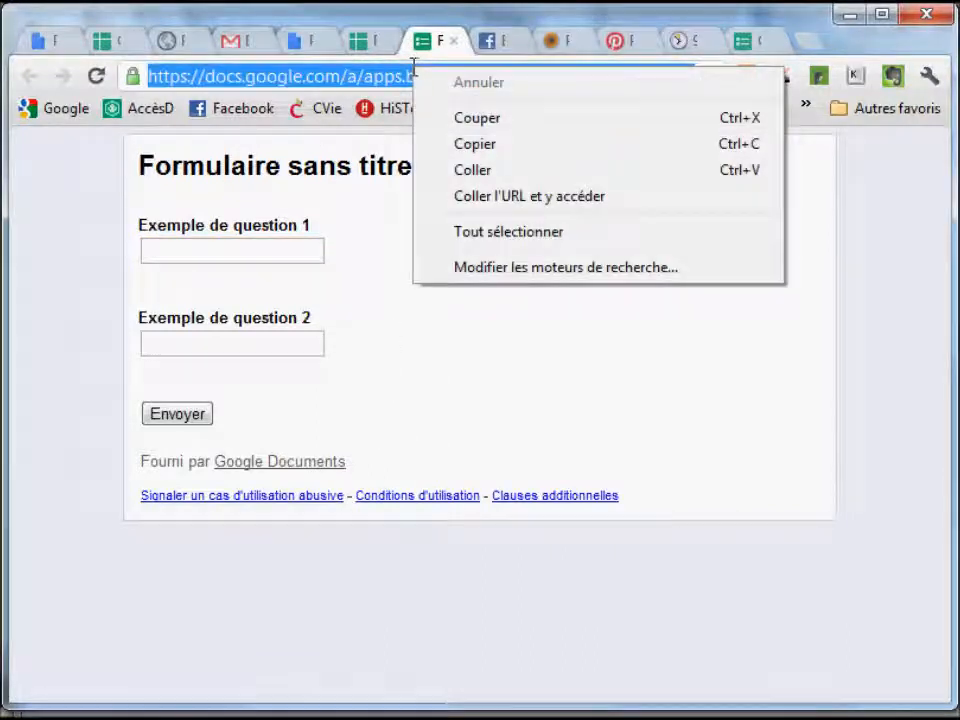
pyautogui.click(506, 145)
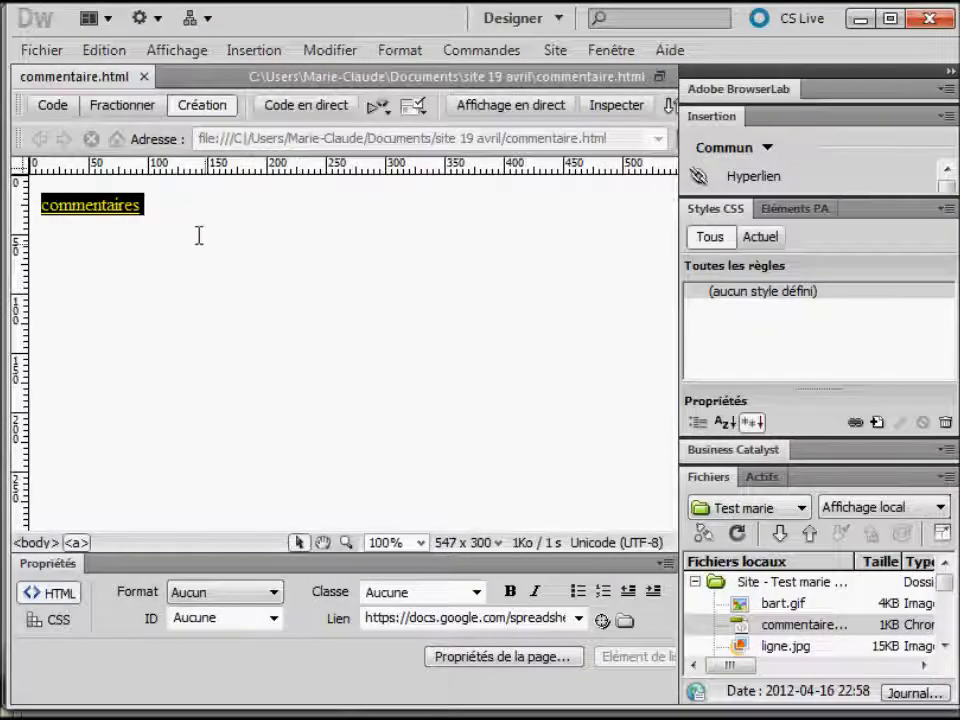
# In Dreamweaver, insert a hyperlink reading "Écrire des commentaires" below the first link, pointing to the copied form address
pyautogui.click(179, 217)
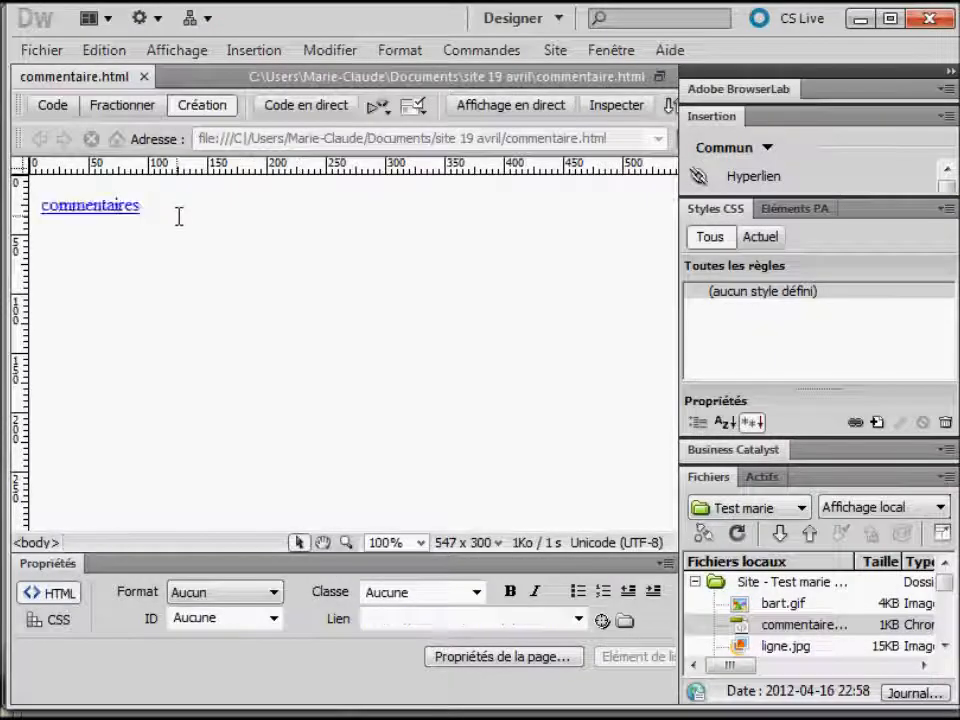
pyautogui.press('Return')
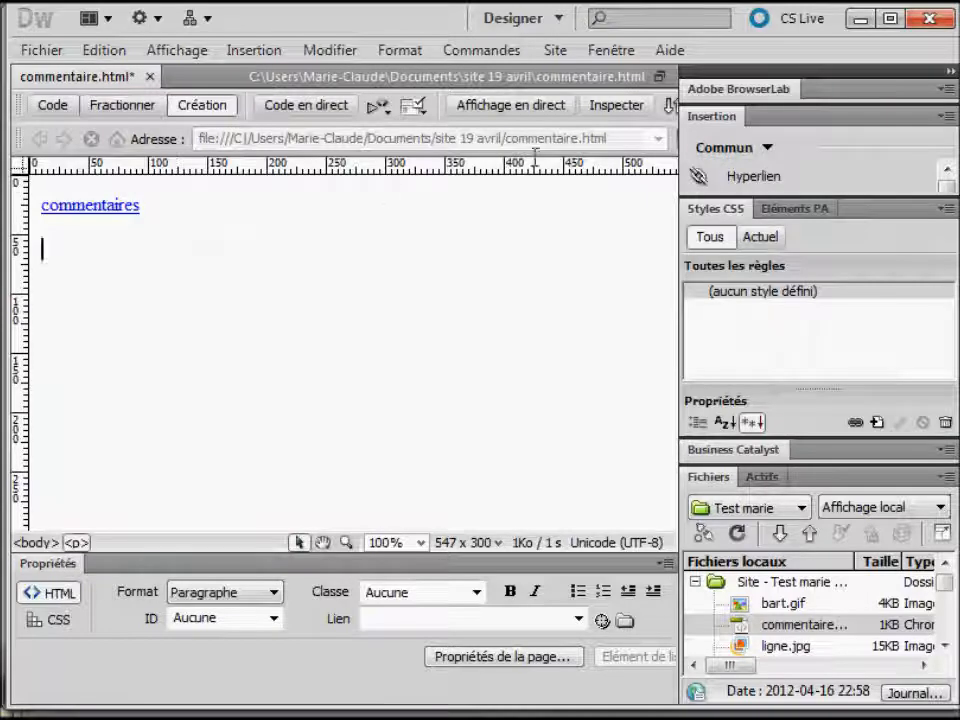
pyautogui.click(705, 176)
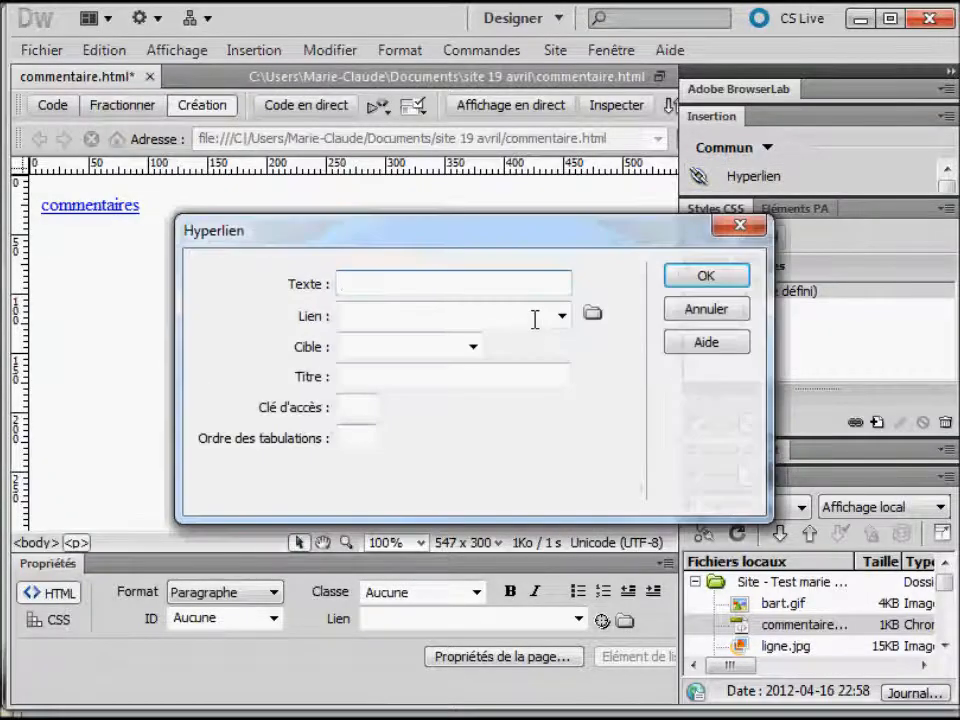
pyautogui.write('Écrire des')
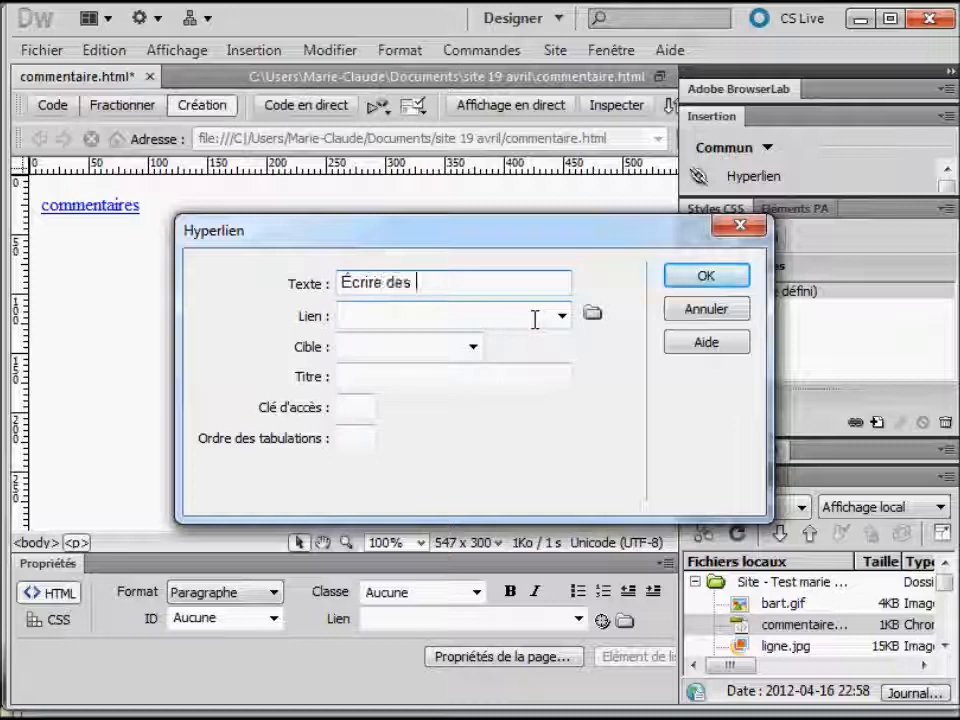
pyautogui.write(' commenataires')
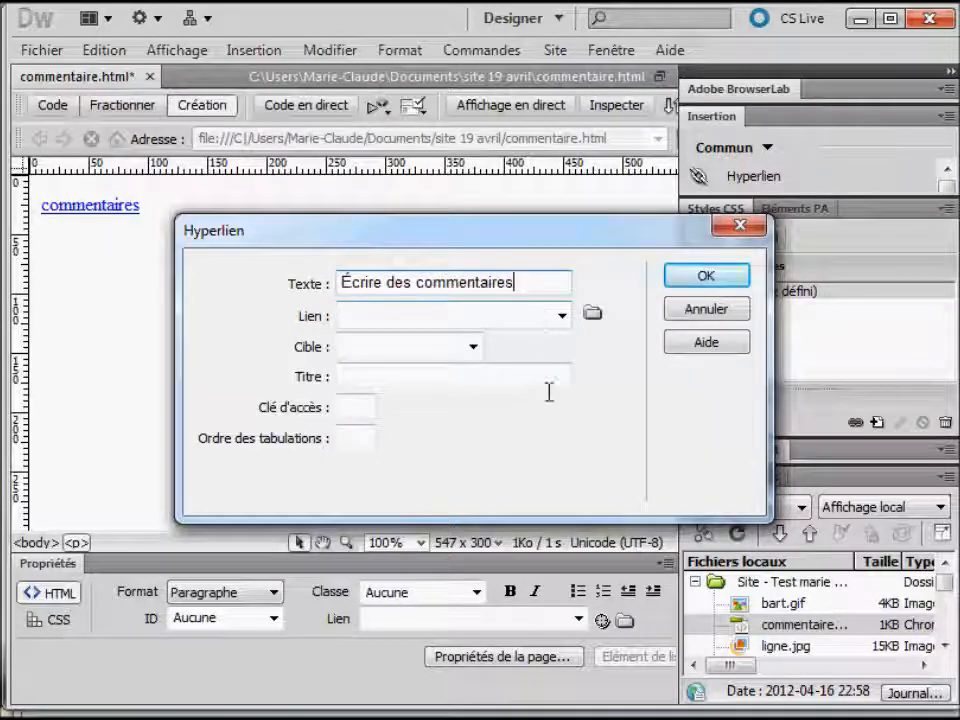
pyautogui.click(501, 315)
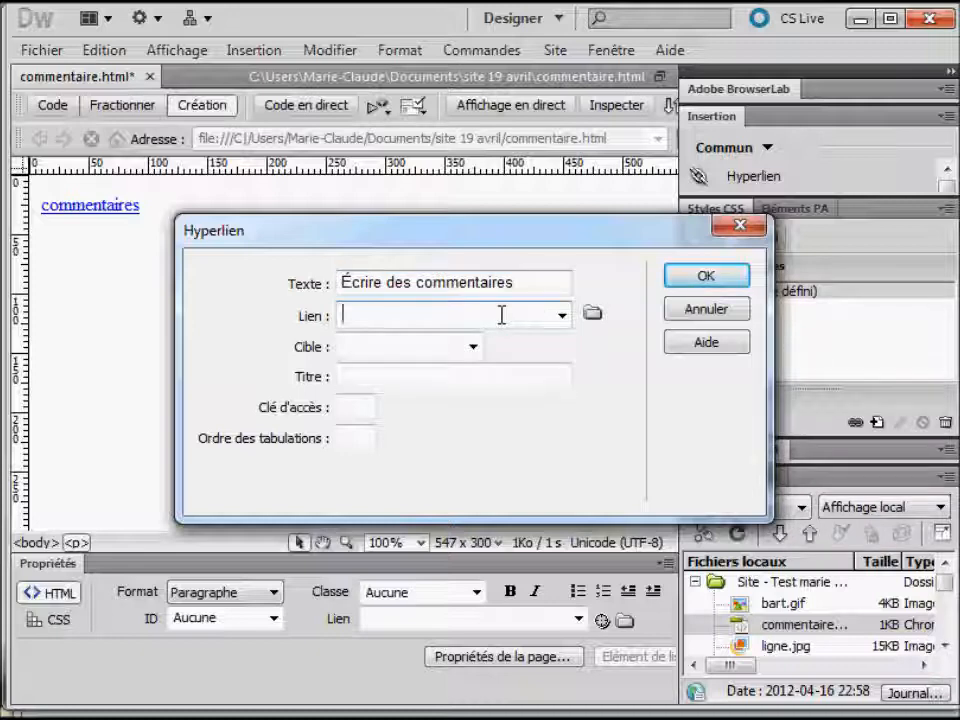
pyautogui.hotkey('ctrl', 'v')
pyautogui.click(702, 274)
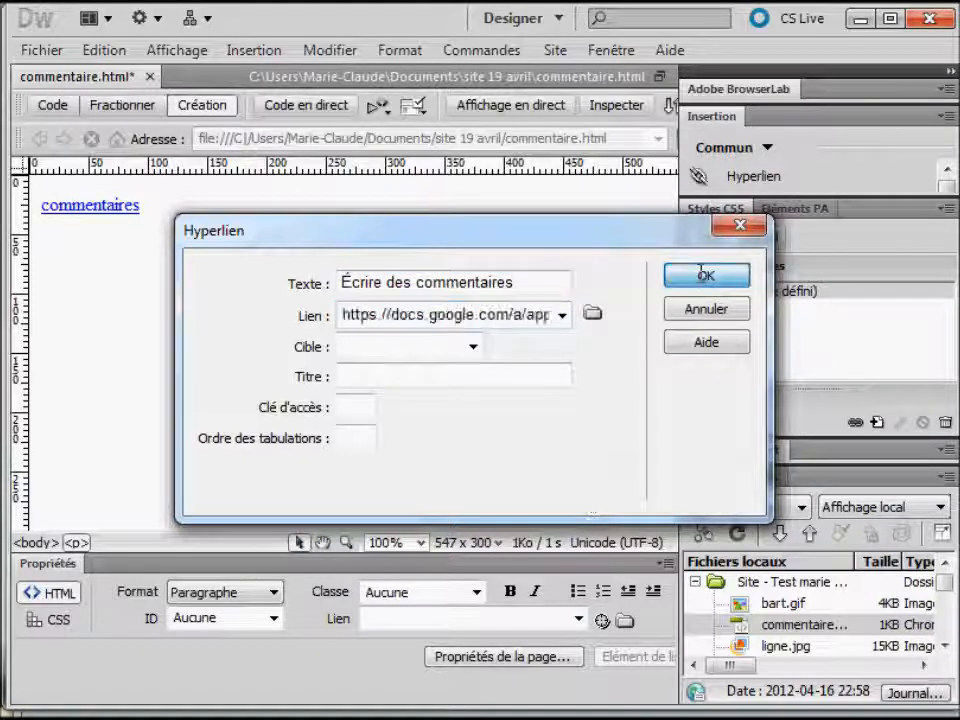
# Save the page with its second link, preview it in the browser, and open the "Écrire des commentaires" link
pyautogui.click(457, 110)
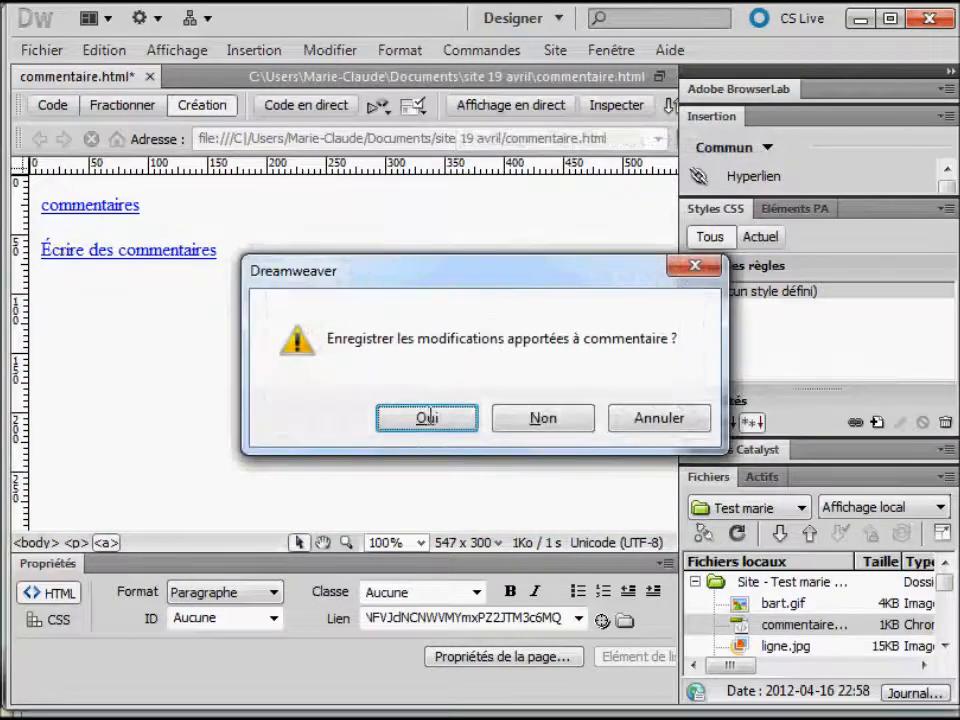
pyautogui.click(427, 418)
pyautogui.click(131, 199)
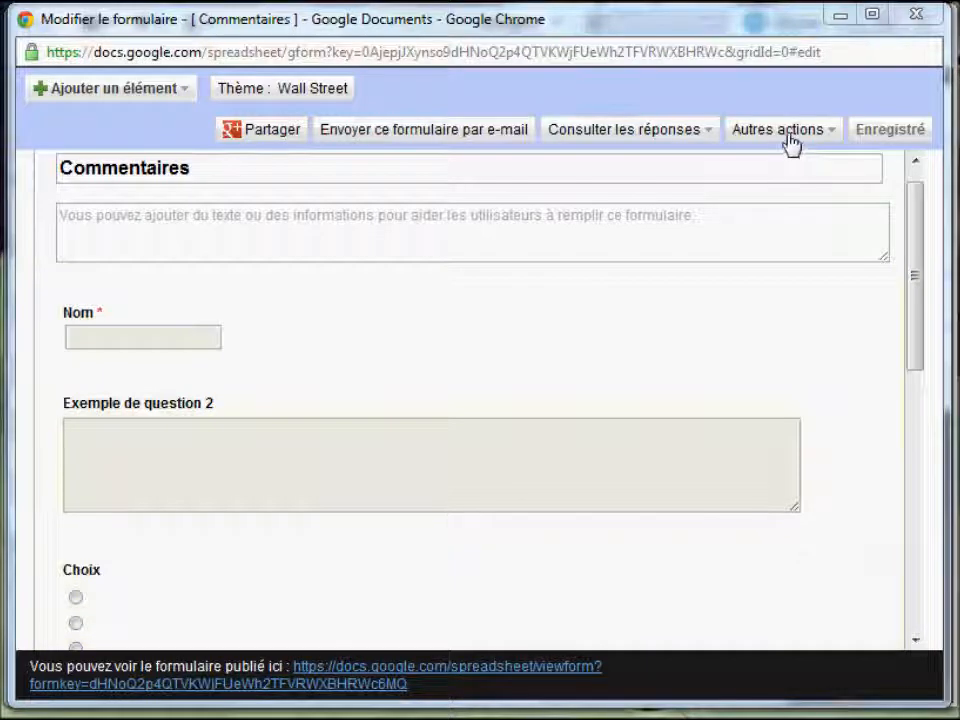
# Browse to the second page of form themes and apply the Zen Spring theme to the Commentaires form
pyautogui.click(290, 104)
pyautogui.scroll(-5, 520, 330)
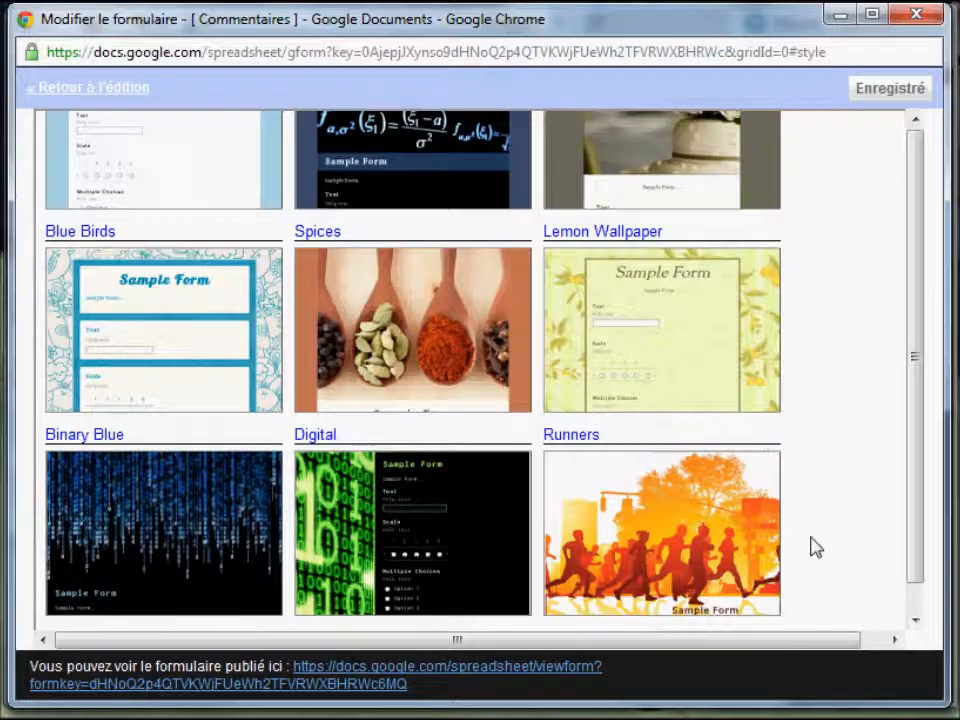
pyautogui.scroll(-2, 790, 540)
pyautogui.scroll(-2, 750, 514)
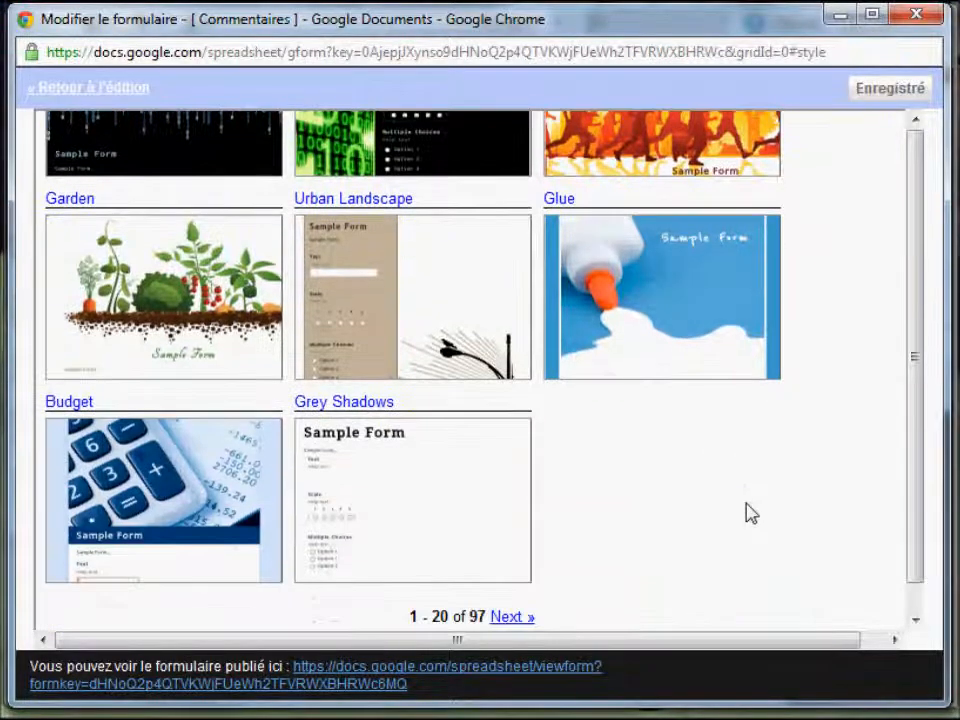
pyautogui.click(522, 618)
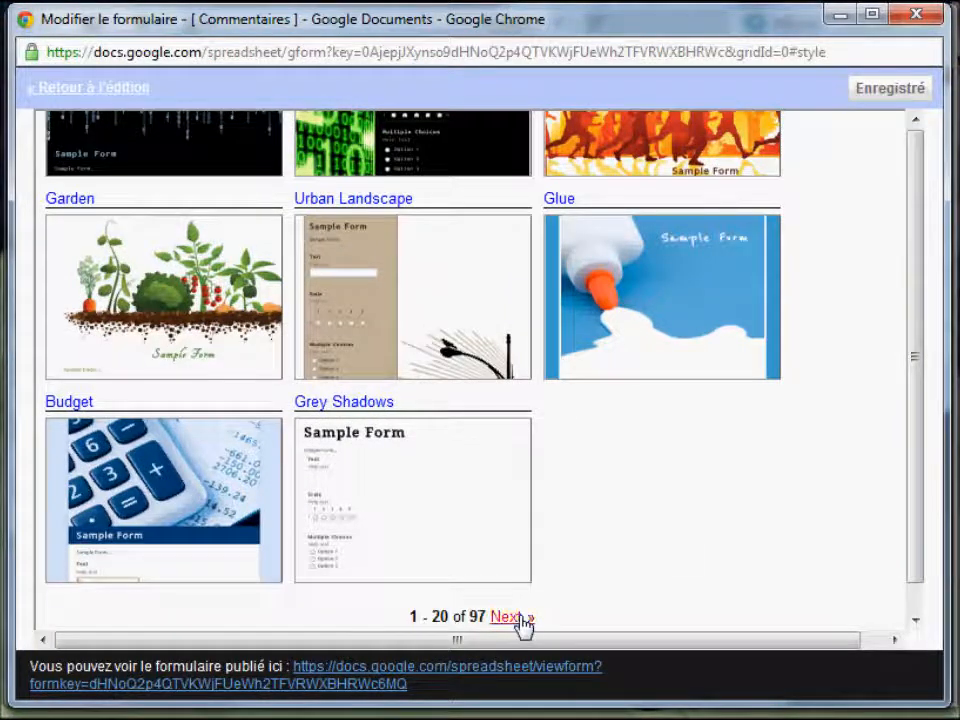
pyautogui.scroll(-2, 808, 526)
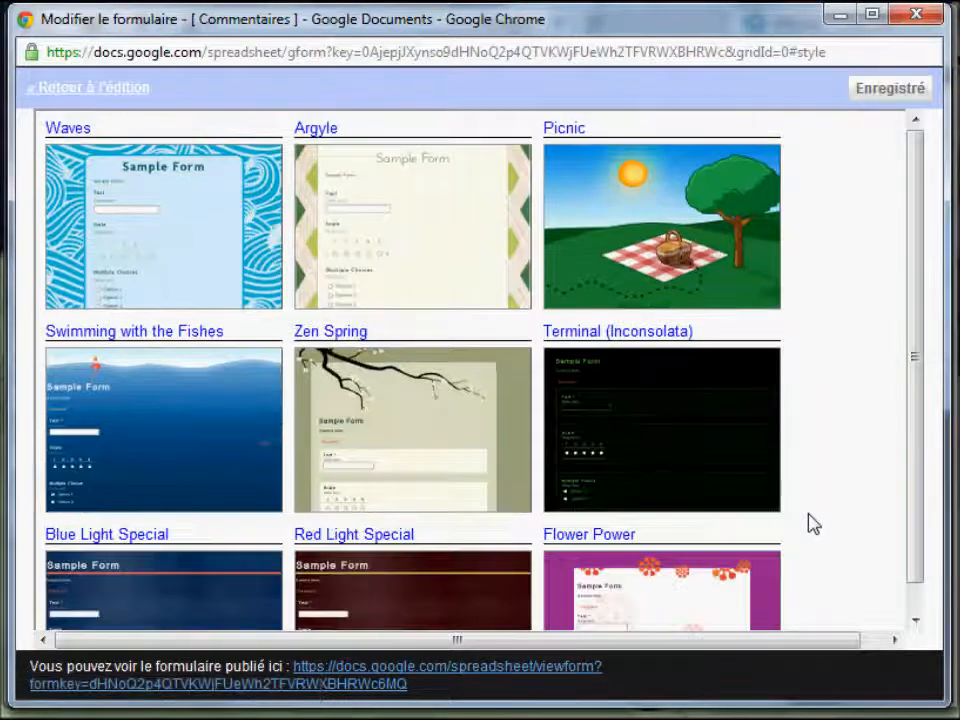
pyautogui.click(472, 437)
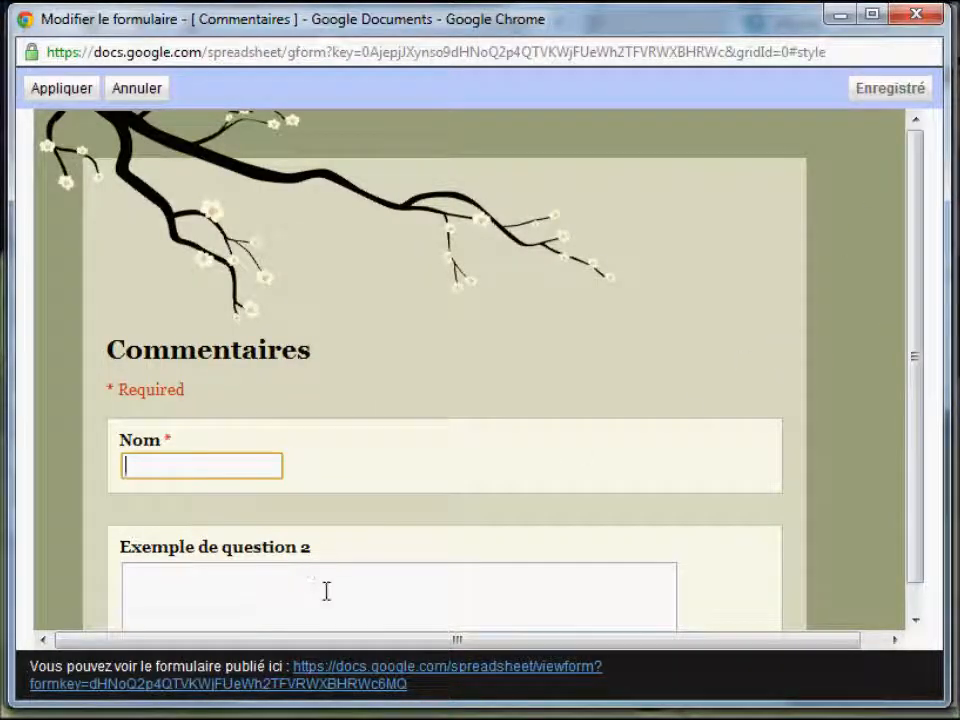
pyautogui.click(52, 92)
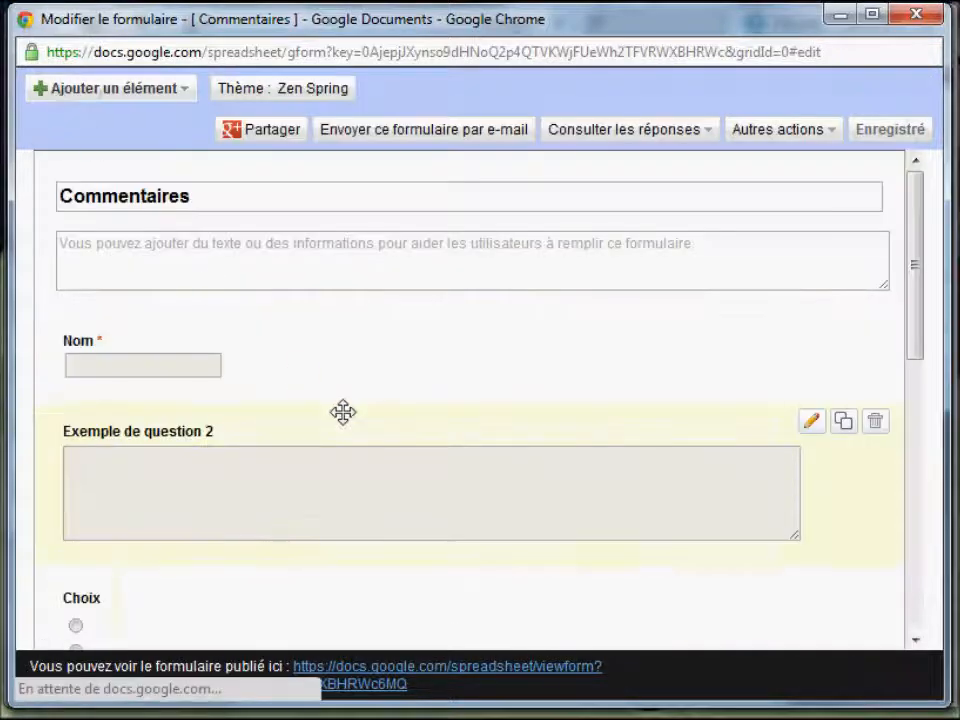
# Get the form's embed code and paste the 760 by 1103 iframe inside the body of the blank Dreamweaver page's source code
pyautogui.click(765, 133)
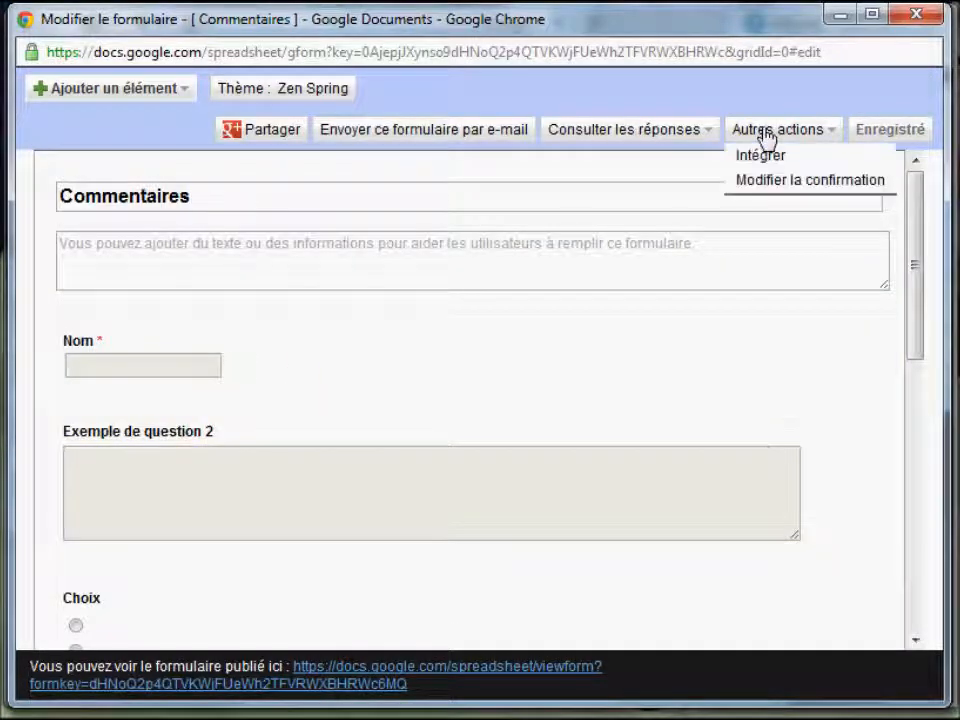
pyautogui.click(777, 160)
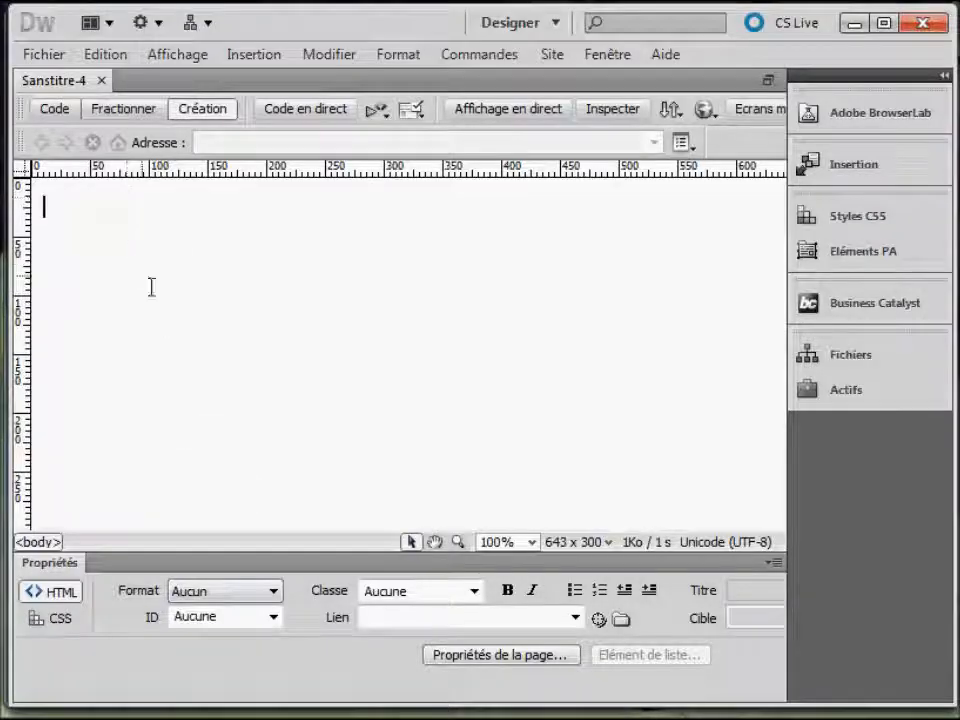
pyautogui.click(50, 108)
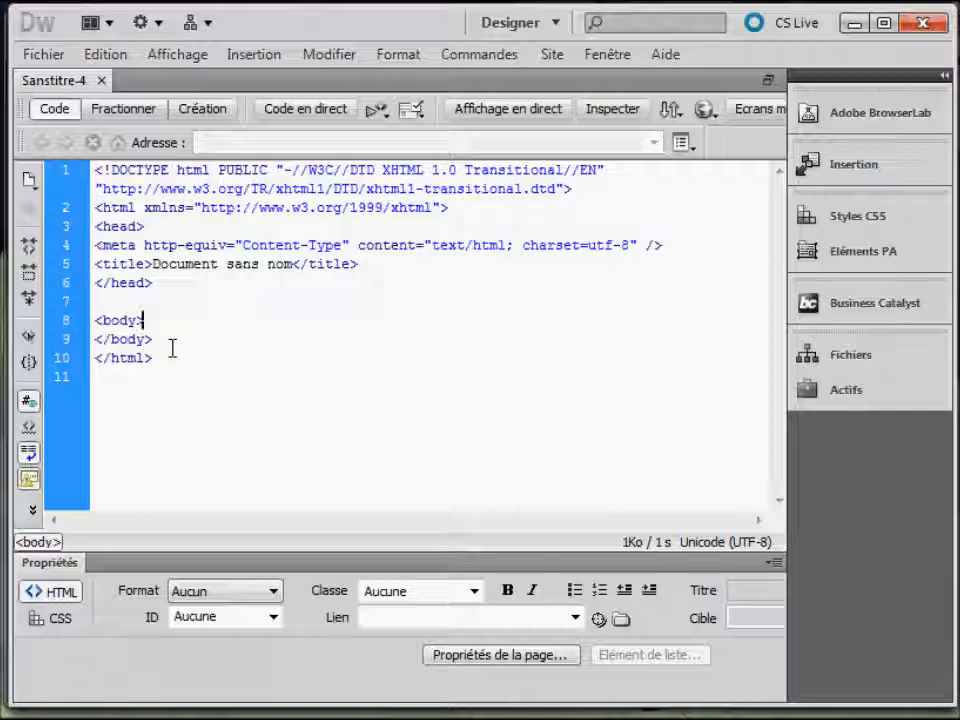
pyautogui.write('<iframe src="https://docs.google.com/spreadsheet/embeddedform?formkey=dHNoQ2p4QTVKWjFUeWh2TFVRWXBHRWc6MQ" width="760" height="1103" frameborder="0" marginheight="0" marginwidth="0">Chargement en cours...</iframe>')
pyautogui.click(645, 596)
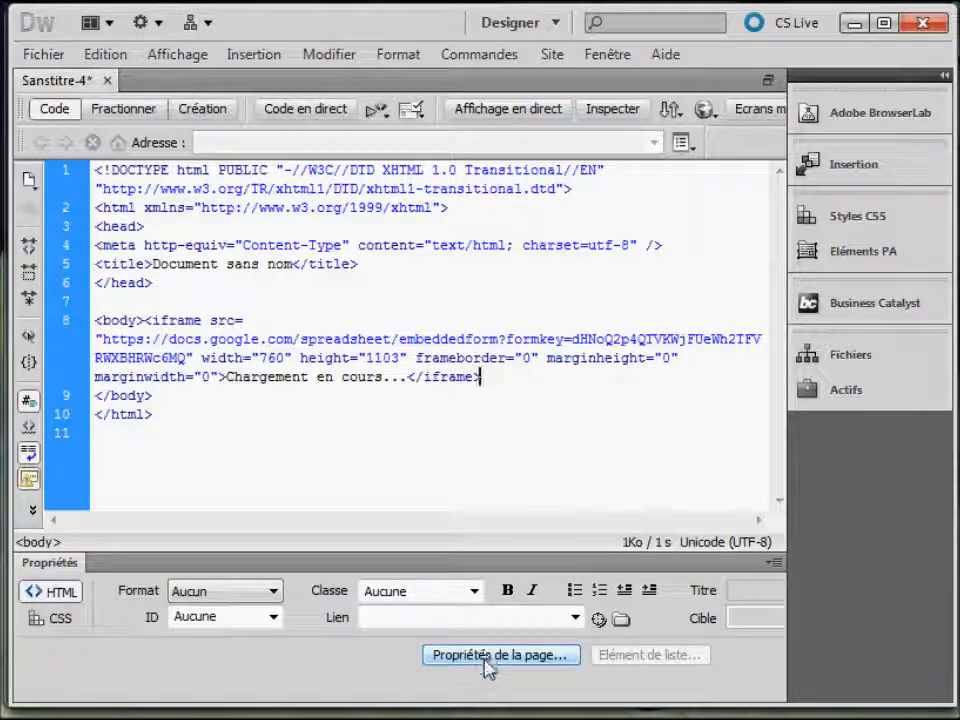
# Set the page's CSS background colour to the green #696 in the page properties
pyautogui.click(488, 658)
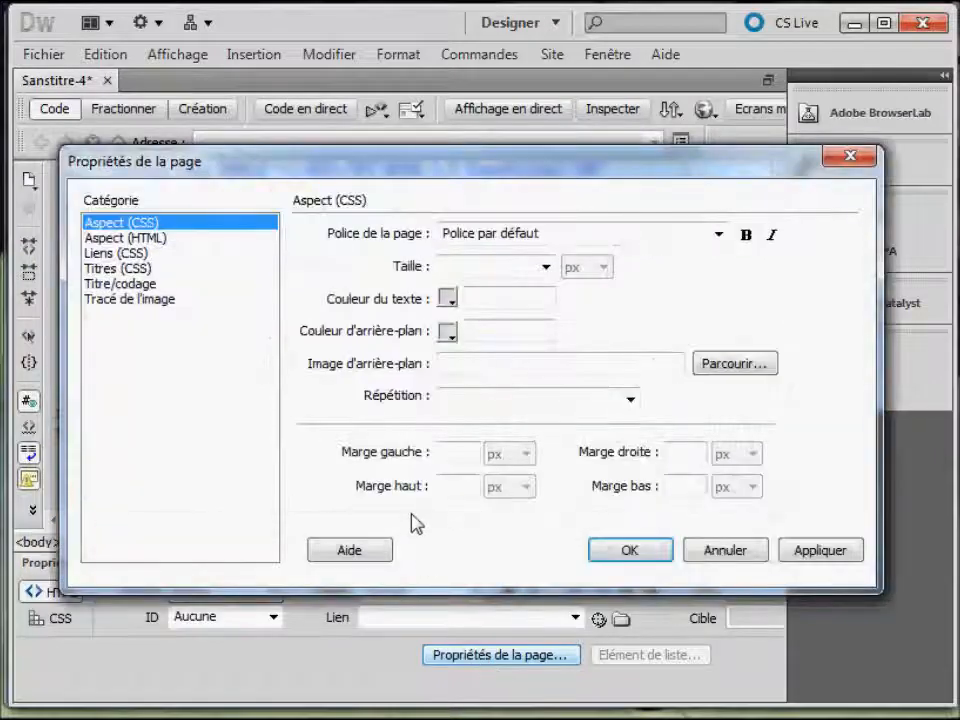
pyautogui.click(133, 240)
pyautogui.click(120, 223)
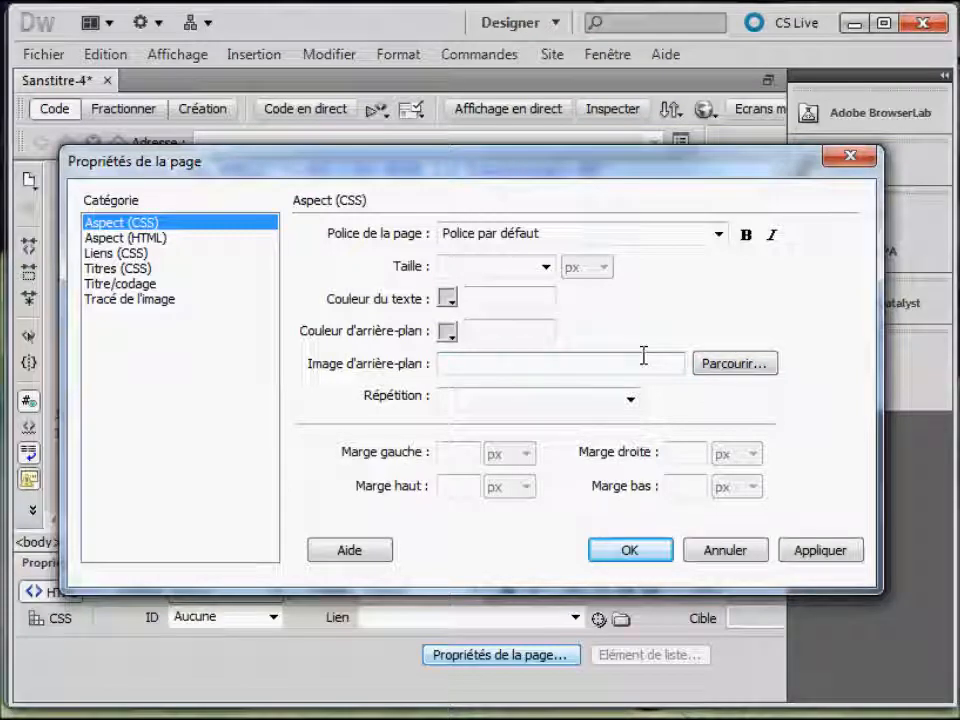
pyautogui.click(504, 336)
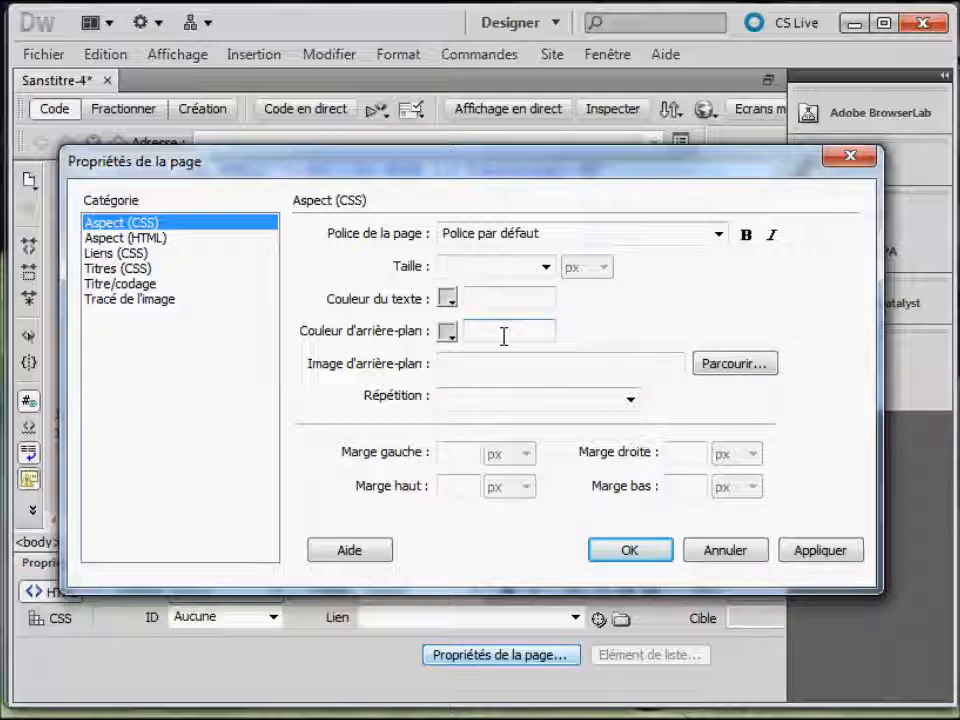
pyautogui.click(447, 333)
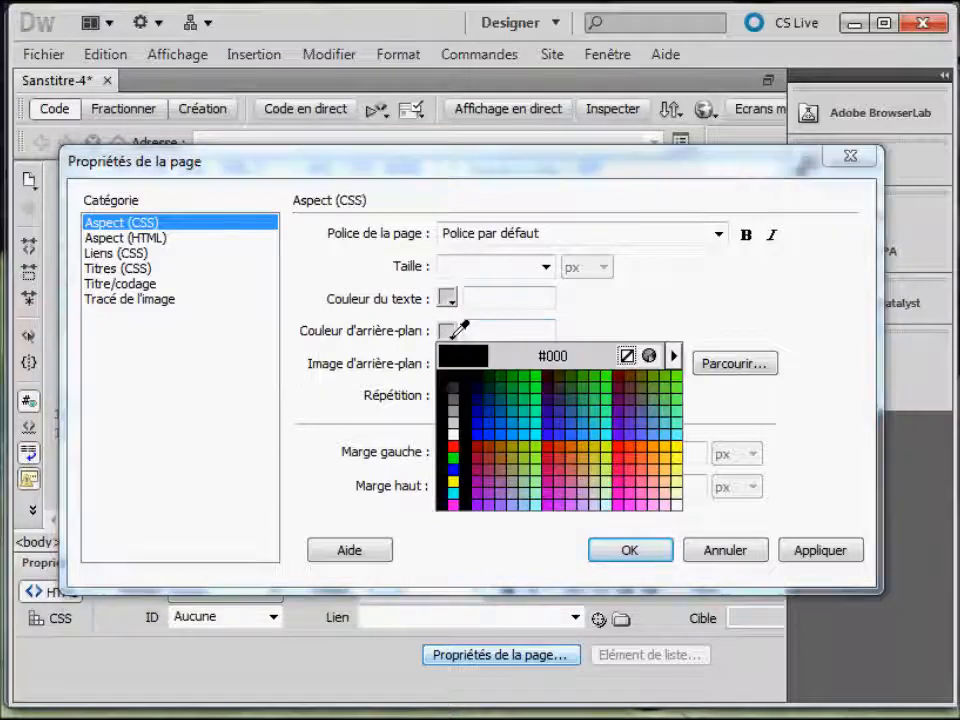
pyautogui.click(652, 397)
pyautogui.click(831, 553)
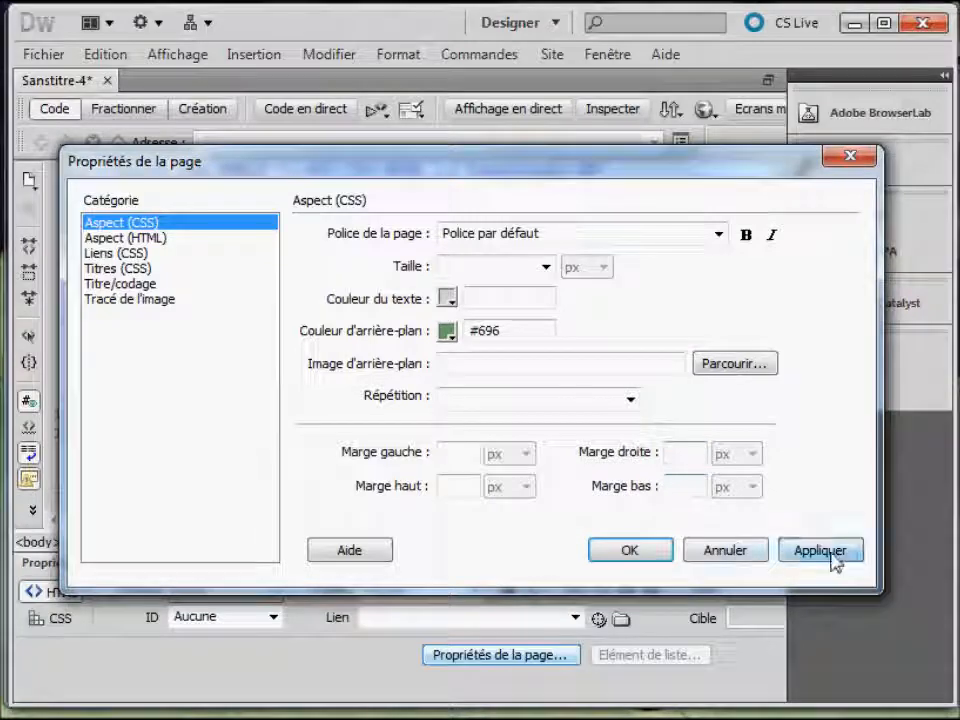
pyautogui.click(649, 562)
pyautogui.click(509, 470)
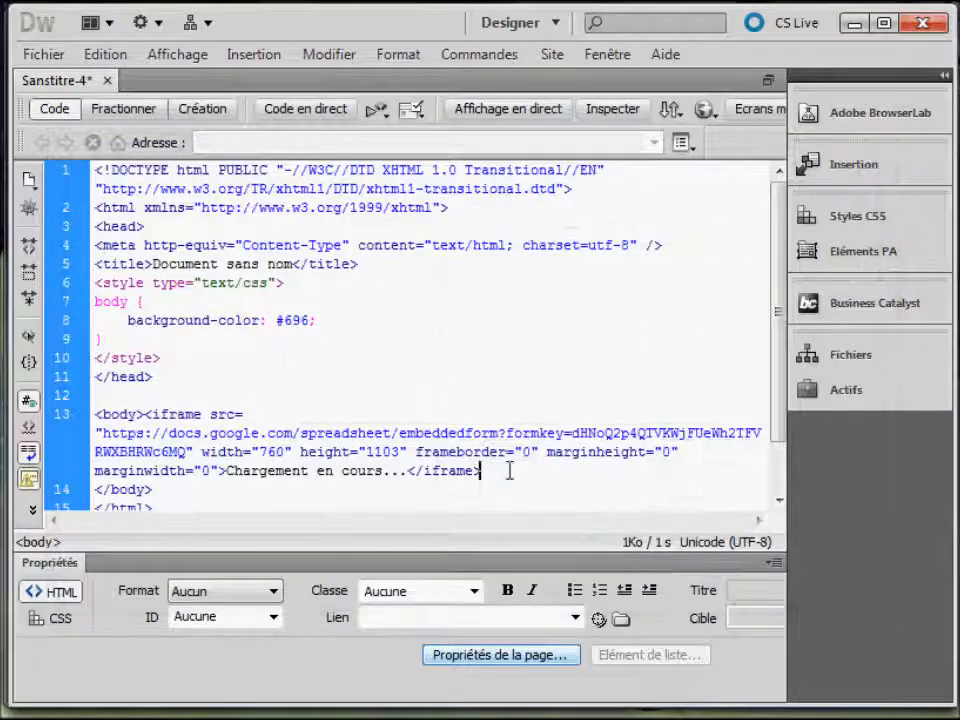
# Check the embedded frame in the design view and set text-align to center in the body CSS rule
pyautogui.click(200, 108)
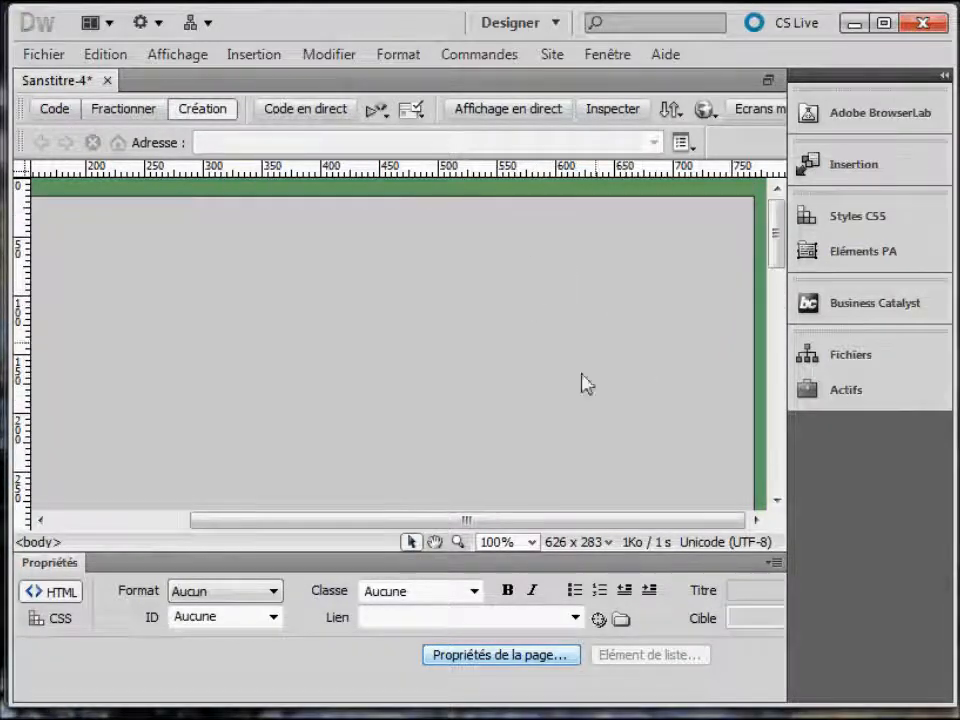
pyautogui.scroll(-5, 590, 448)
pyautogui.scroll(-5, 592, 447)
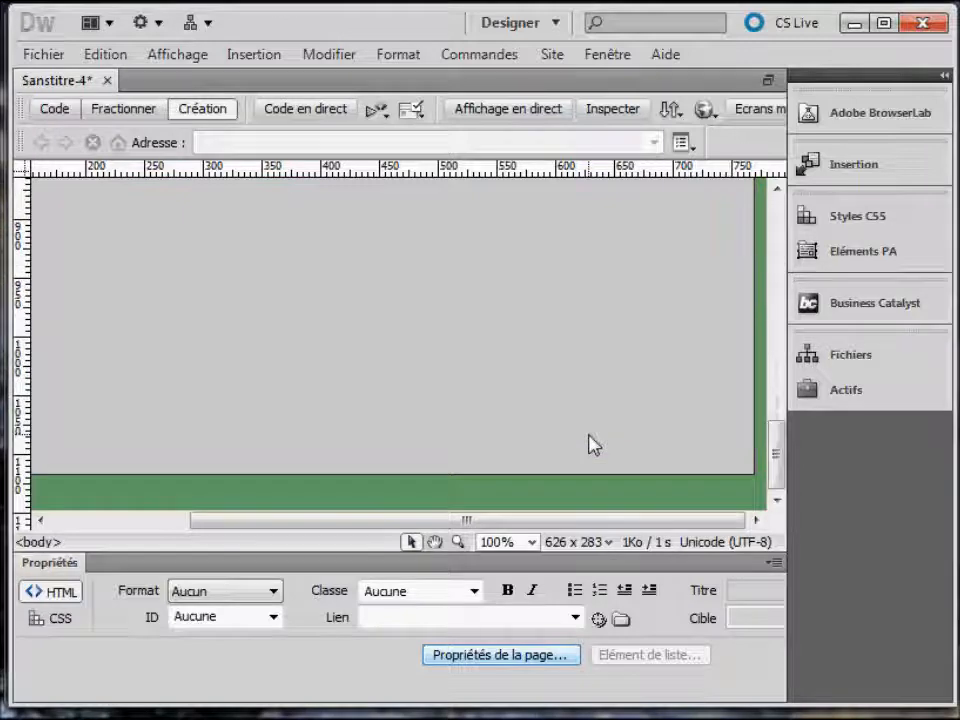
pyautogui.scroll(10, 597, 446)
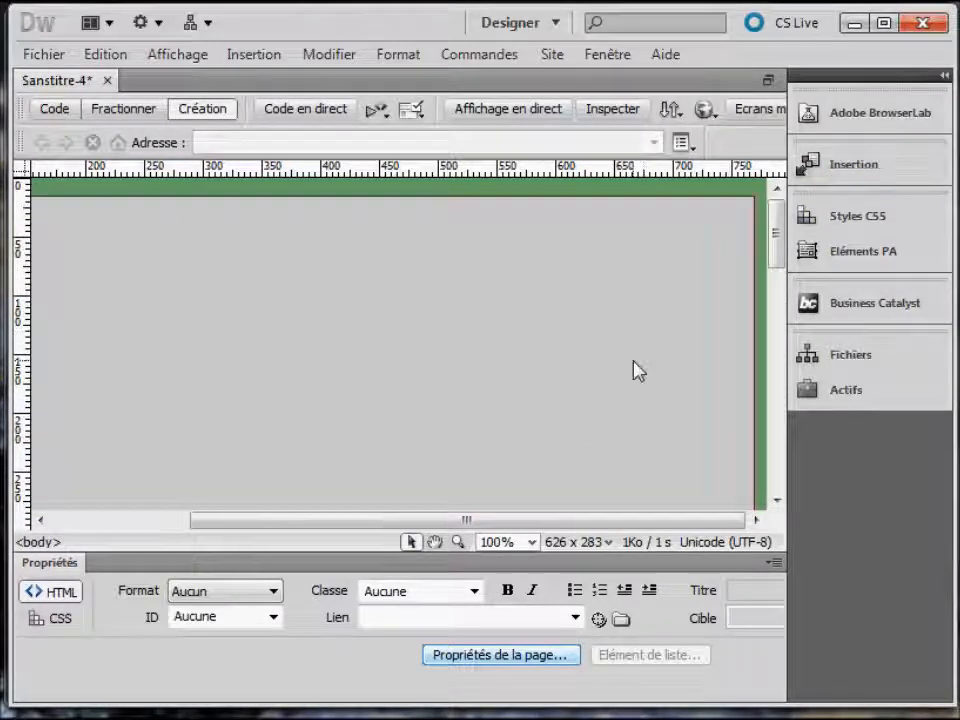
pyautogui.click(853, 218)
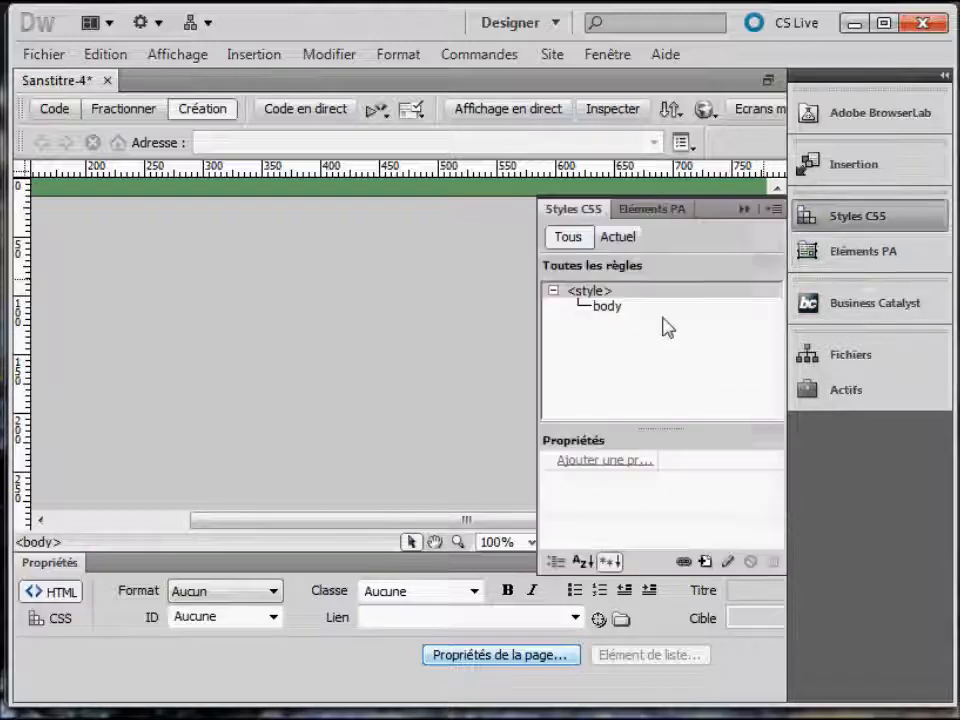
pyautogui.doubleClick(603, 308)
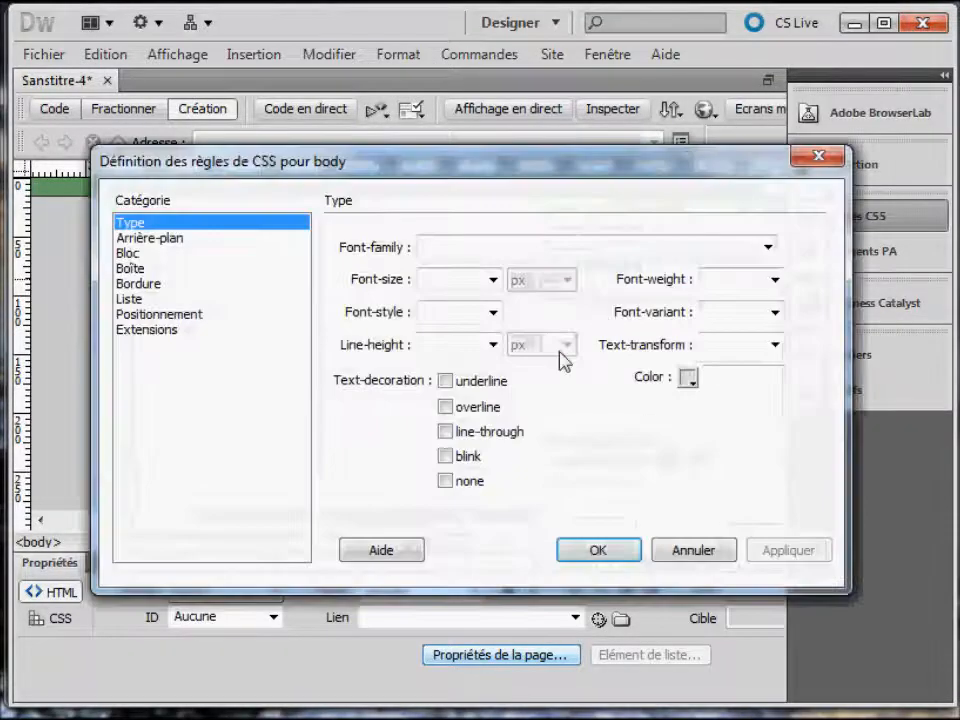
pyautogui.click(129, 256)
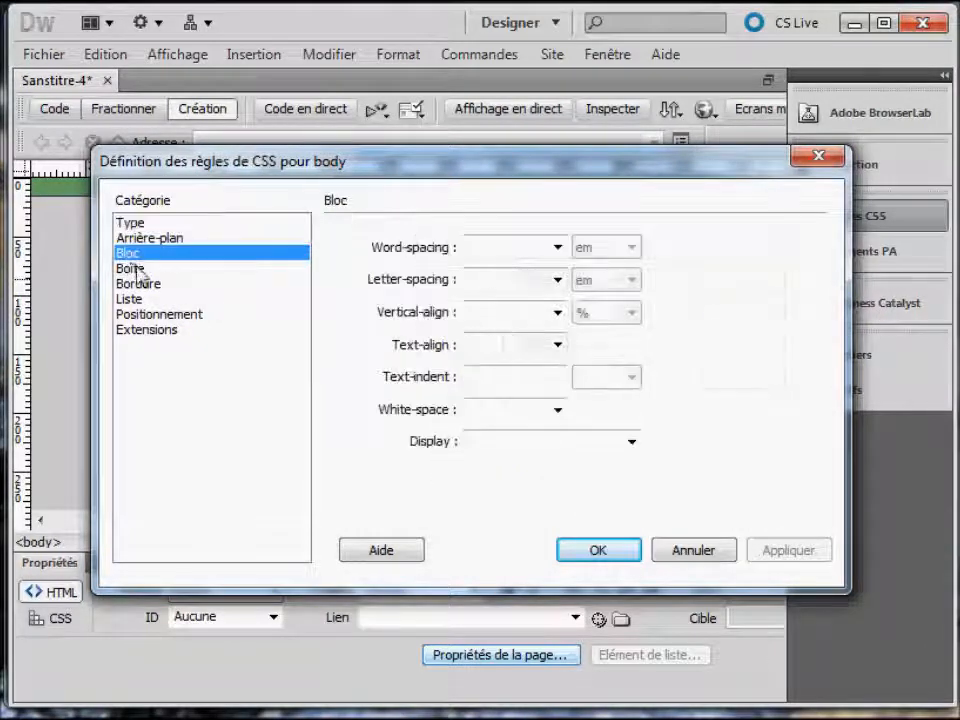
pyautogui.click(556, 346)
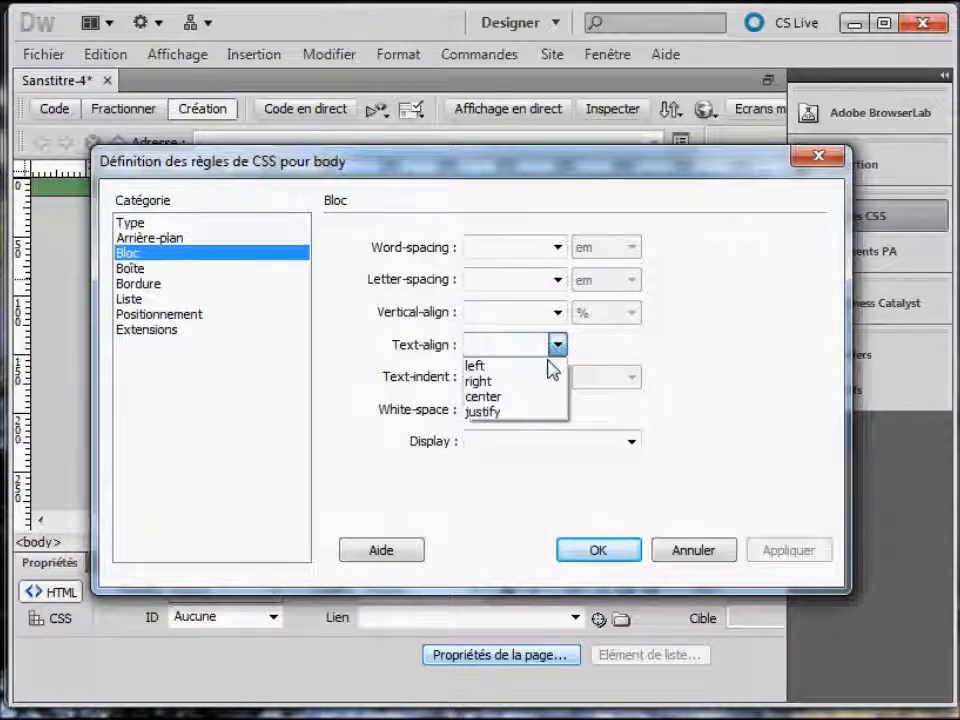
pyautogui.click(543, 398)
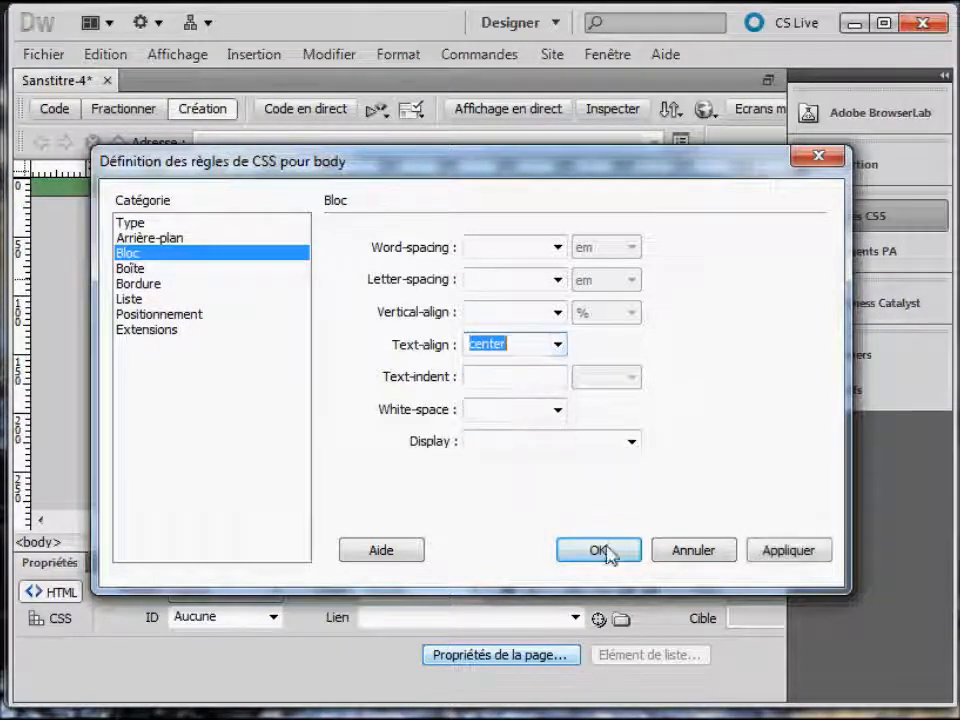
pyautogui.click(792, 556)
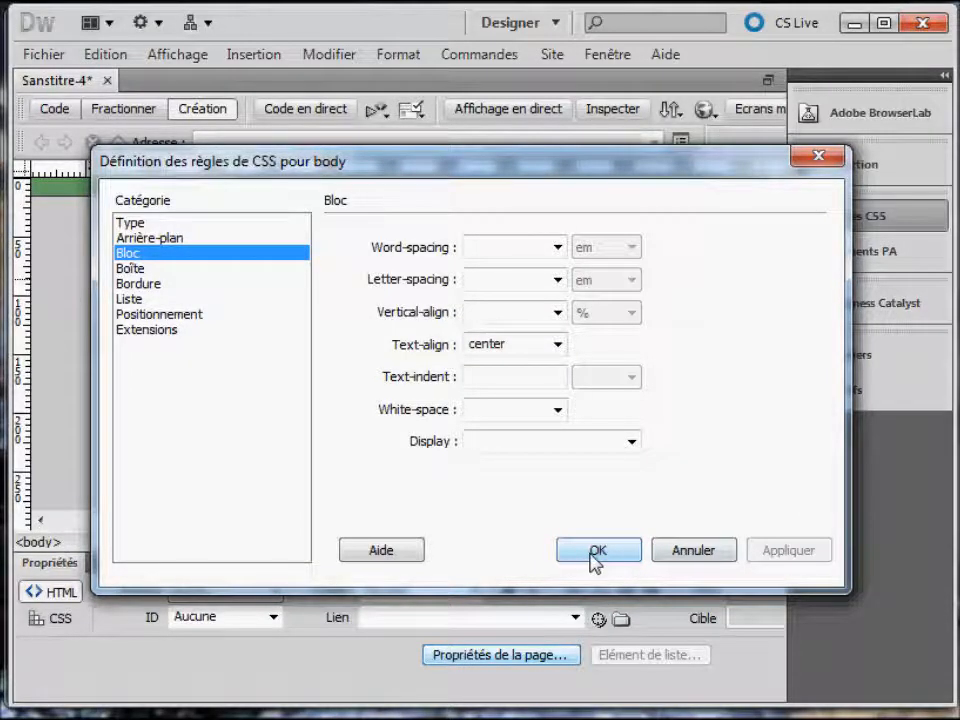
pyautogui.click(595, 556)
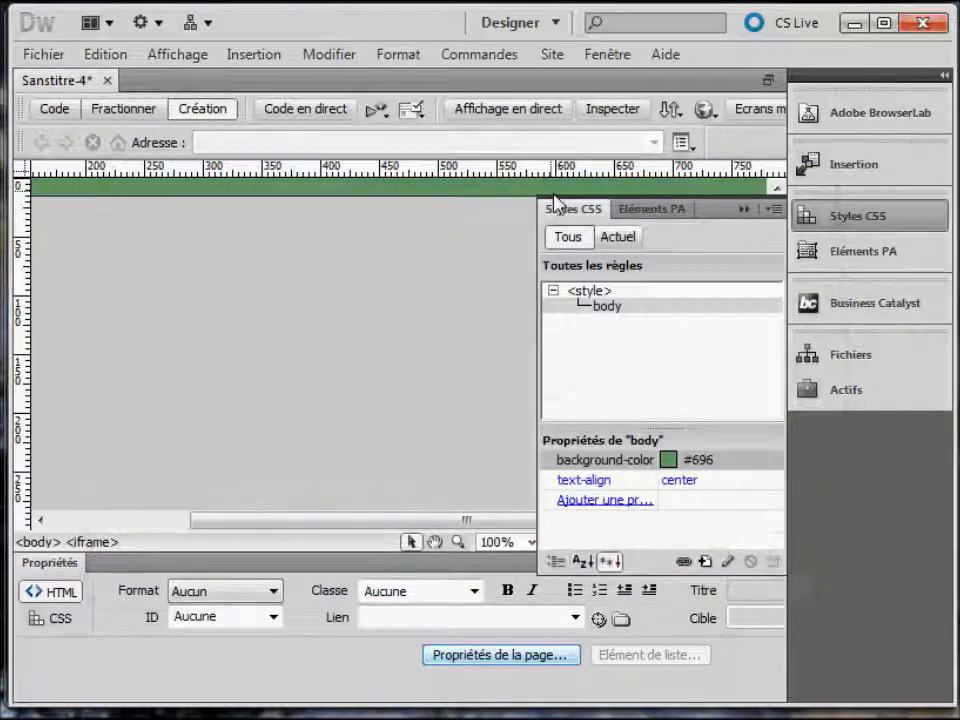
pyautogui.click(744, 209)
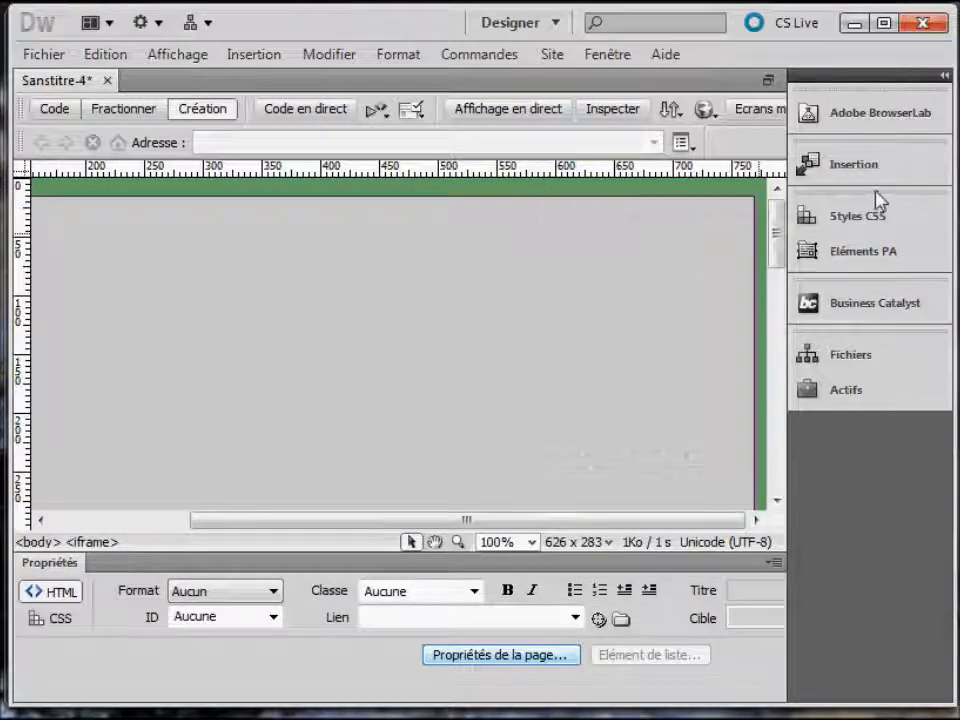
# Preview the page in Chrome, saving it as "formulaires 4", and review the embedded form through to its submit button
pyautogui.click(708, 115)
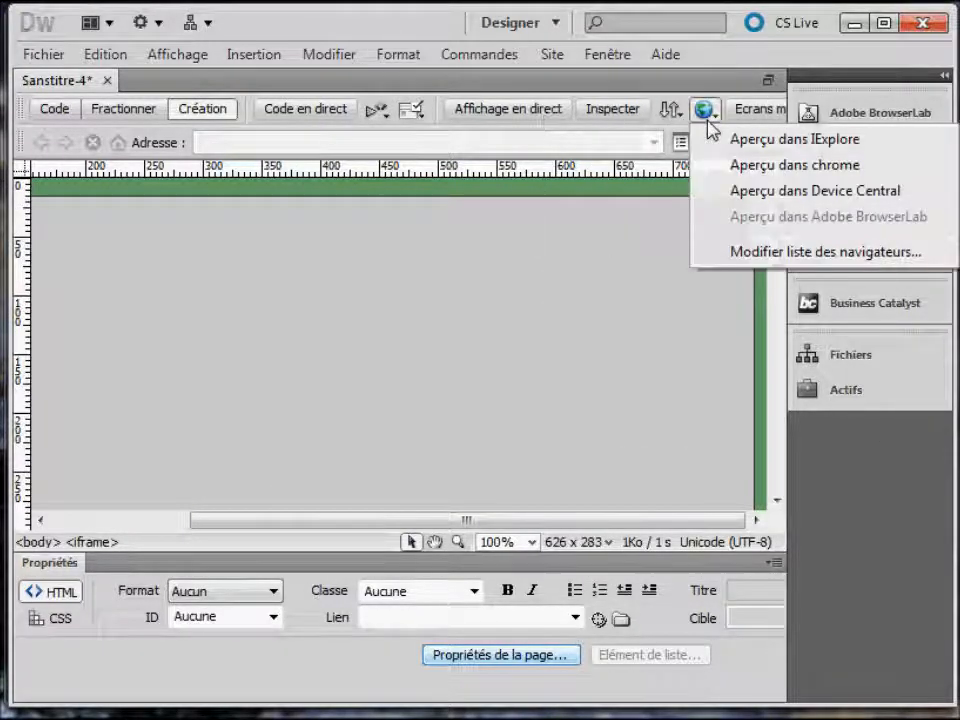
pyautogui.click(745, 165)
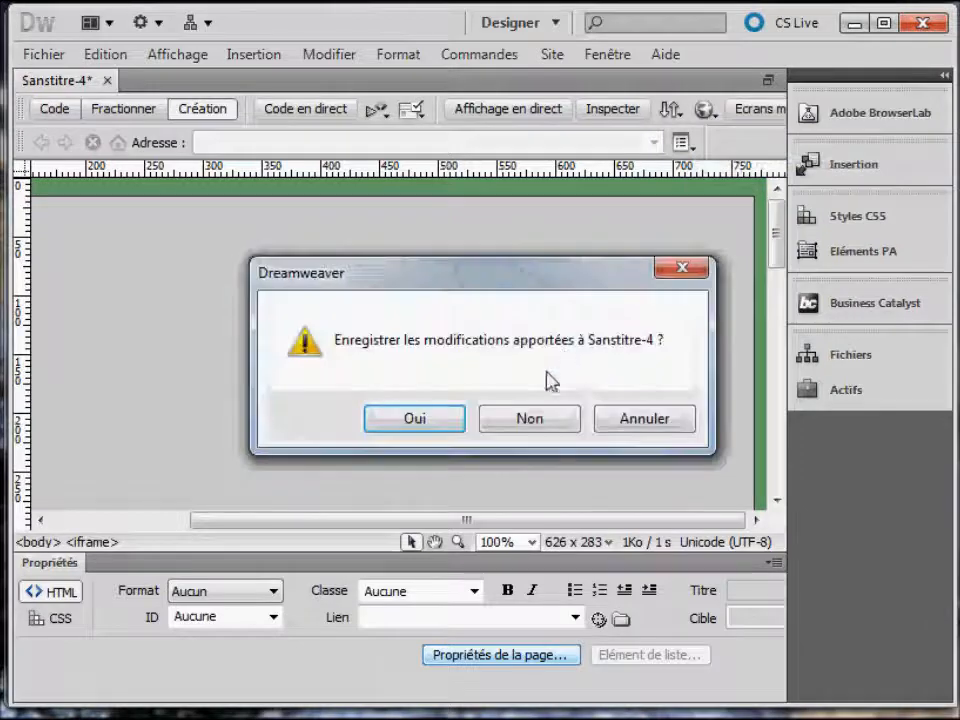
pyautogui.click(448, 425)
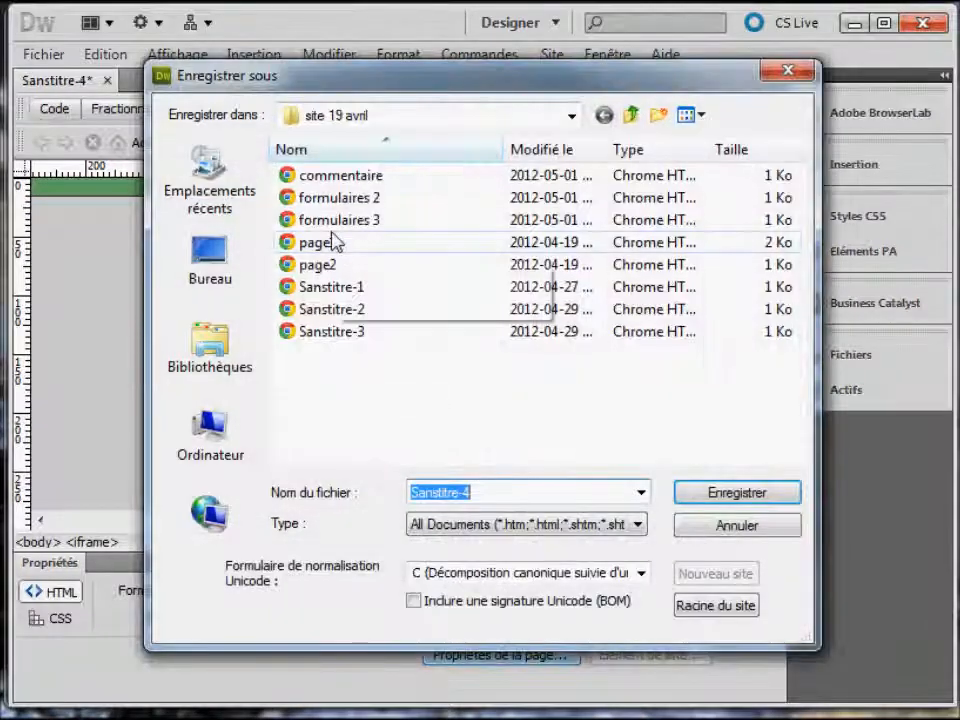
pyautogui.click(335, 220)
pyautogui.click(504, 492)
pyautogui.doubleClick(506, 494)
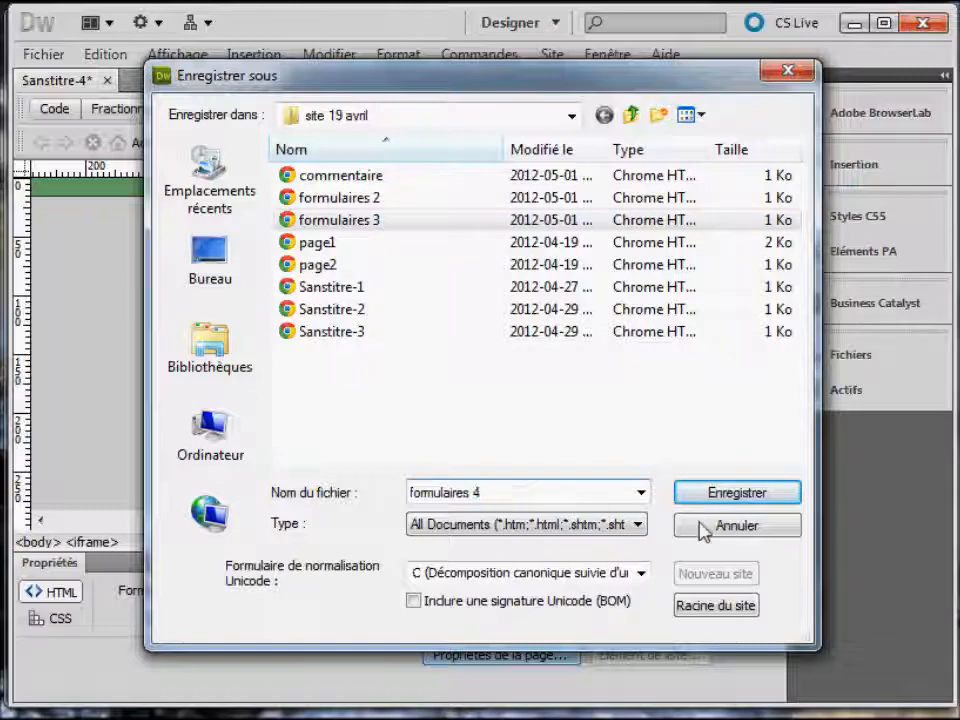
pyautogui.click(733, 498)
pyautogui.scroll(-5, 623, 510)
pyautogui.scroll(6, 639, 514)
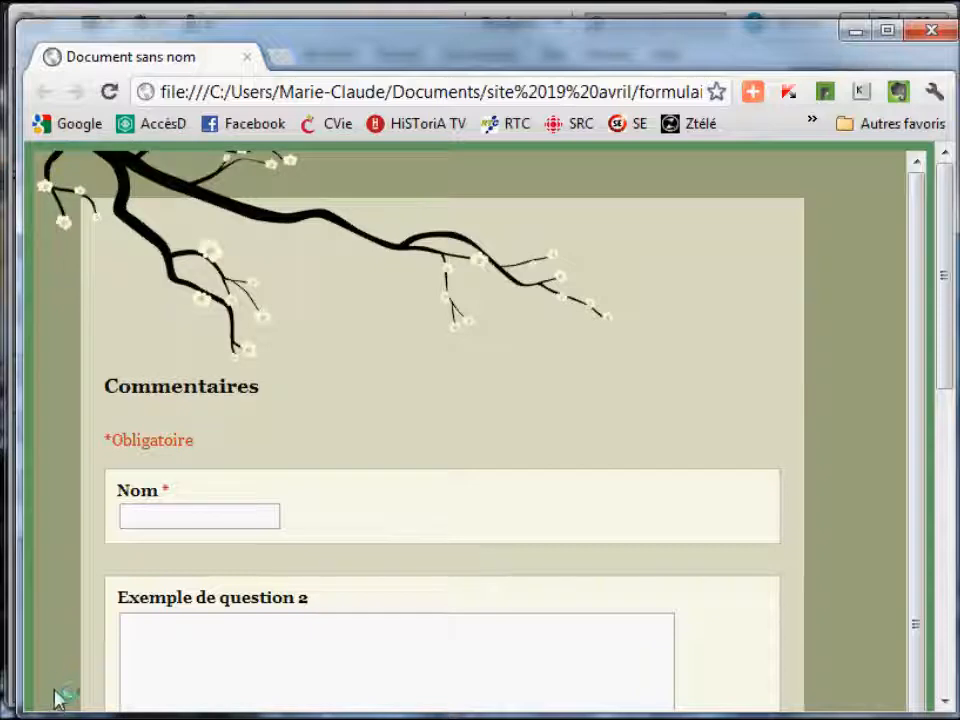
pyautogui.scroll(-3, 672, 316)
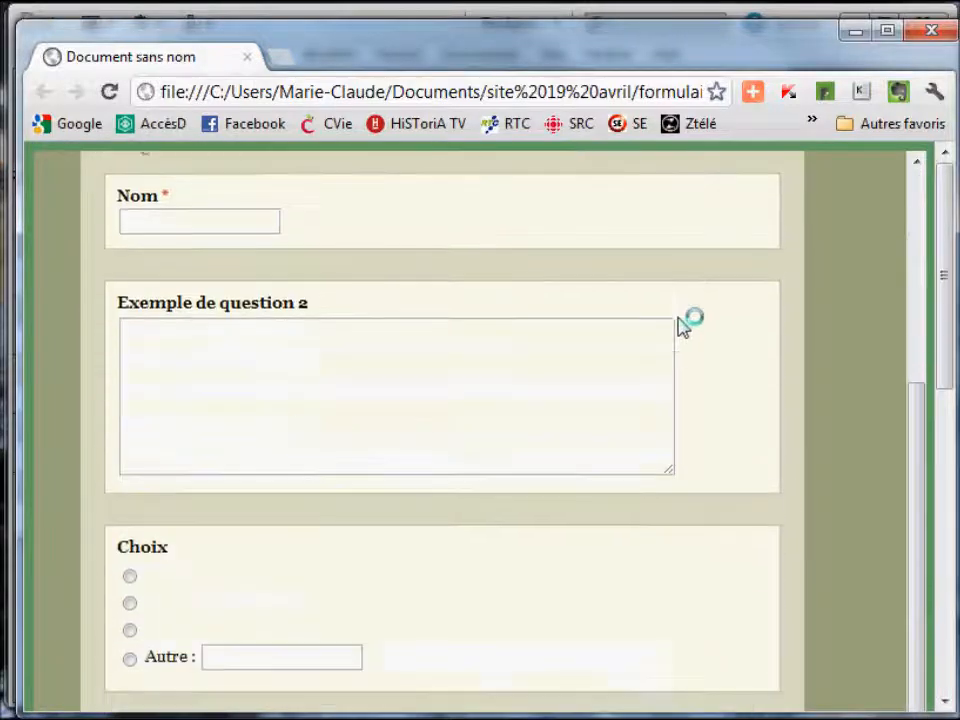
pyautogui.scroll(-6, 686, 326)
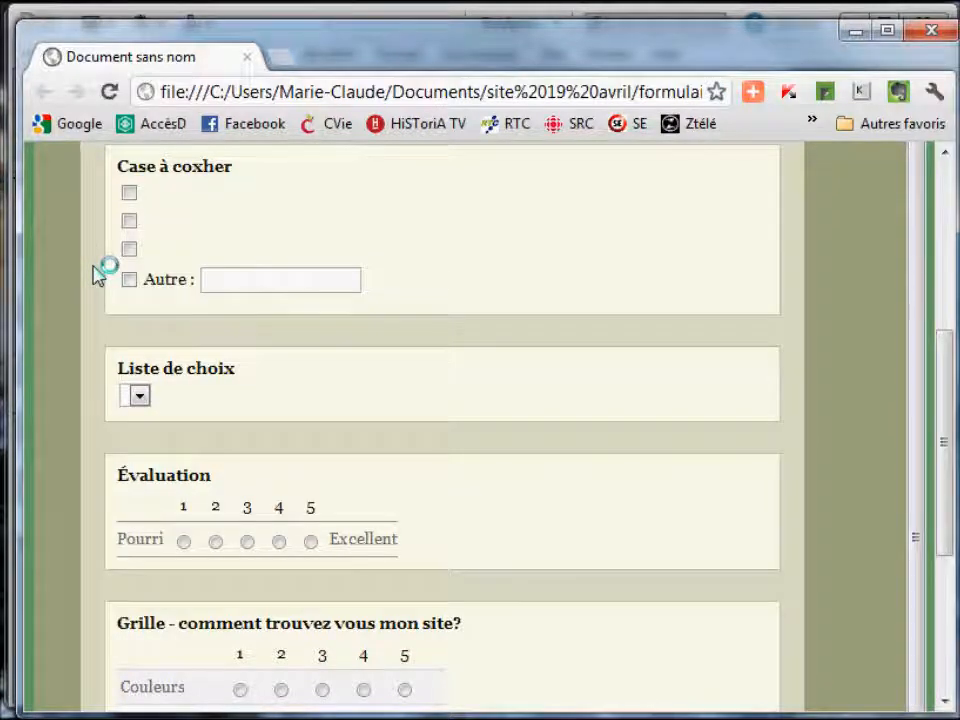
pyautogui.scroll(-4, 520, 396)
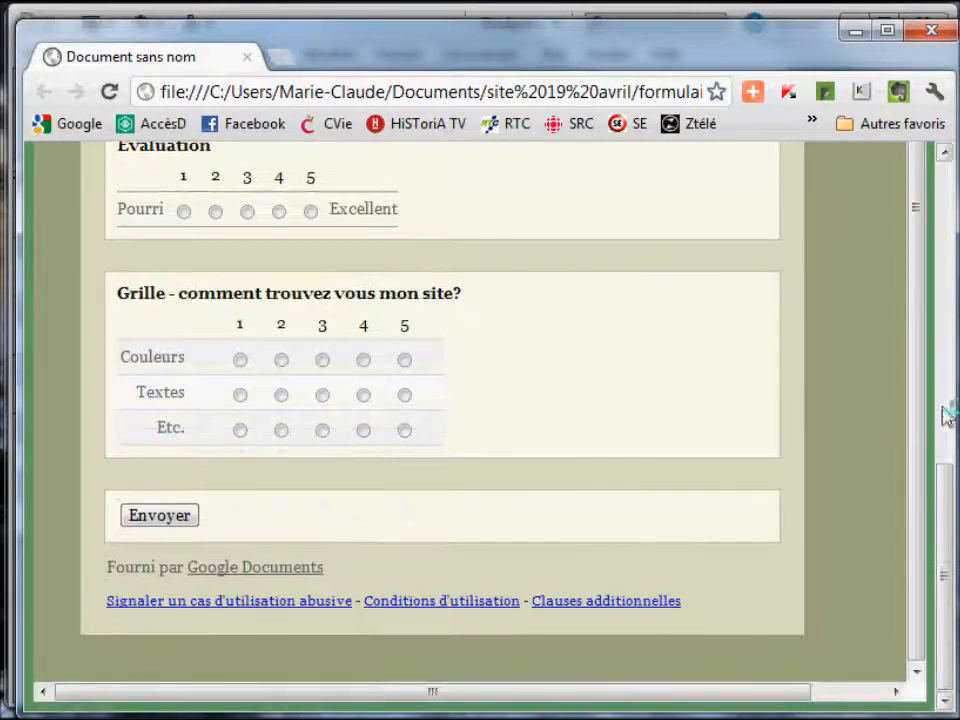
# Review the embedded form from its checkbox question through the rating grid to the submit button, and close the browser preview
pyautogui.moveTo(925, 475); pyautogui.dragTo(921, 160)
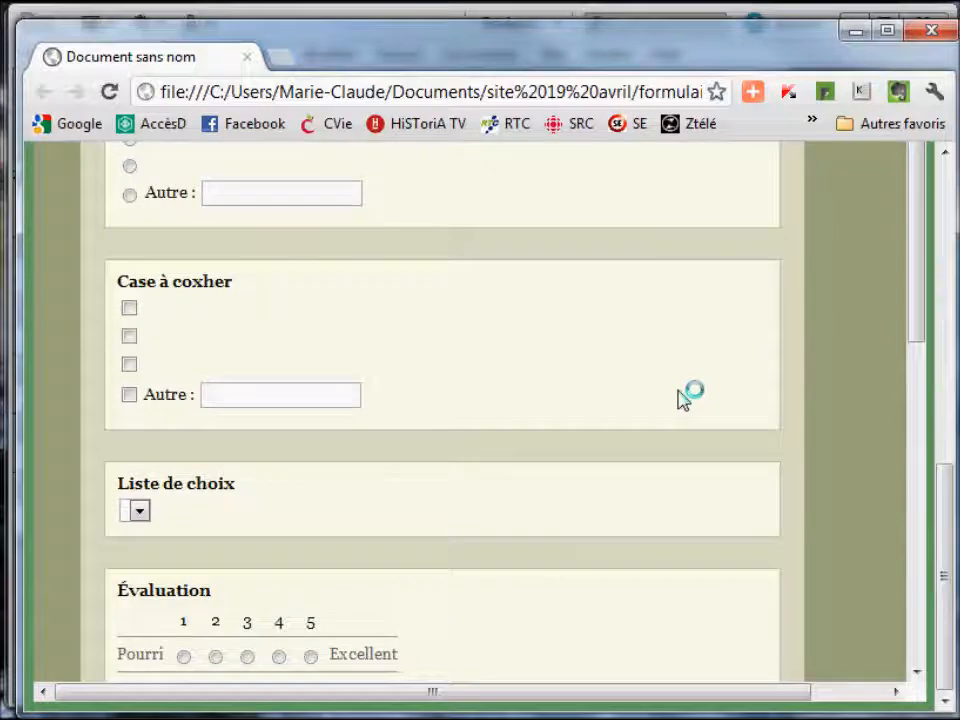
pyautogui.scroll(10, 690, 400)
pyautogui.scroll(-10, 740, 435)
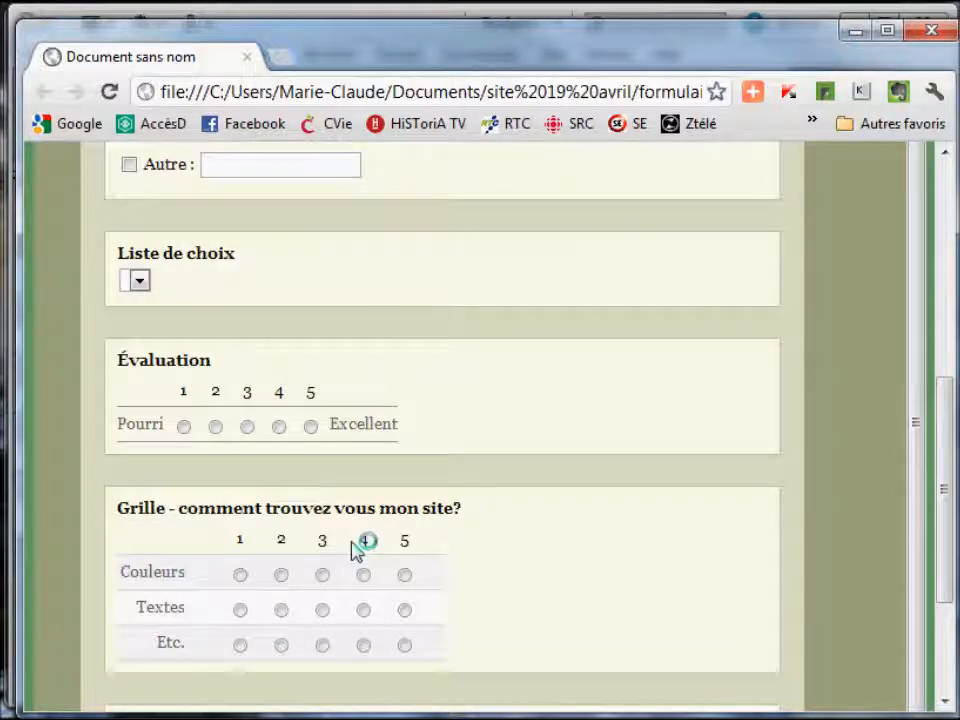
pyautogui.scroll(-3, 355, 545)
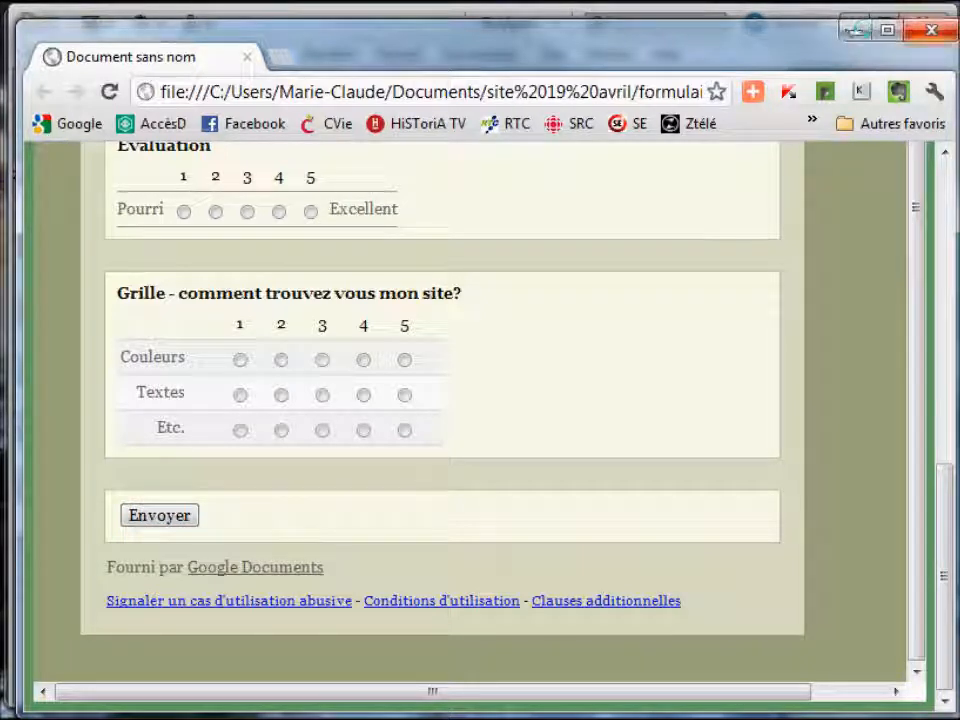
pyautogui.click(935, 31)
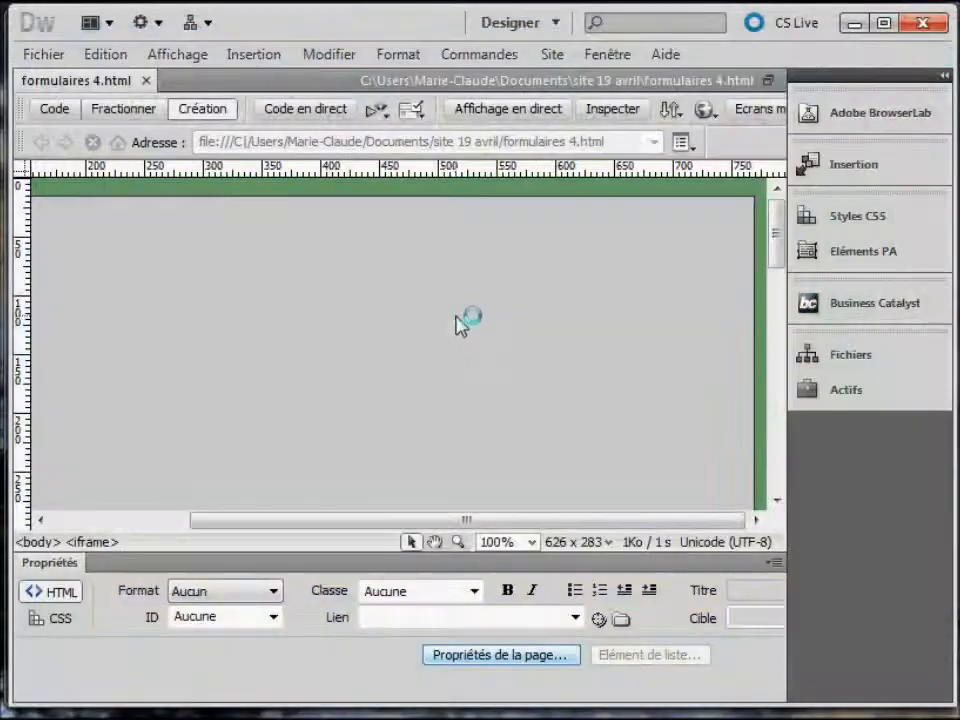
# Check the iframe's lower edge in the design, and place the cursor in its width value in the page's source code
pyautogui.scroll(-5, 375, 338)
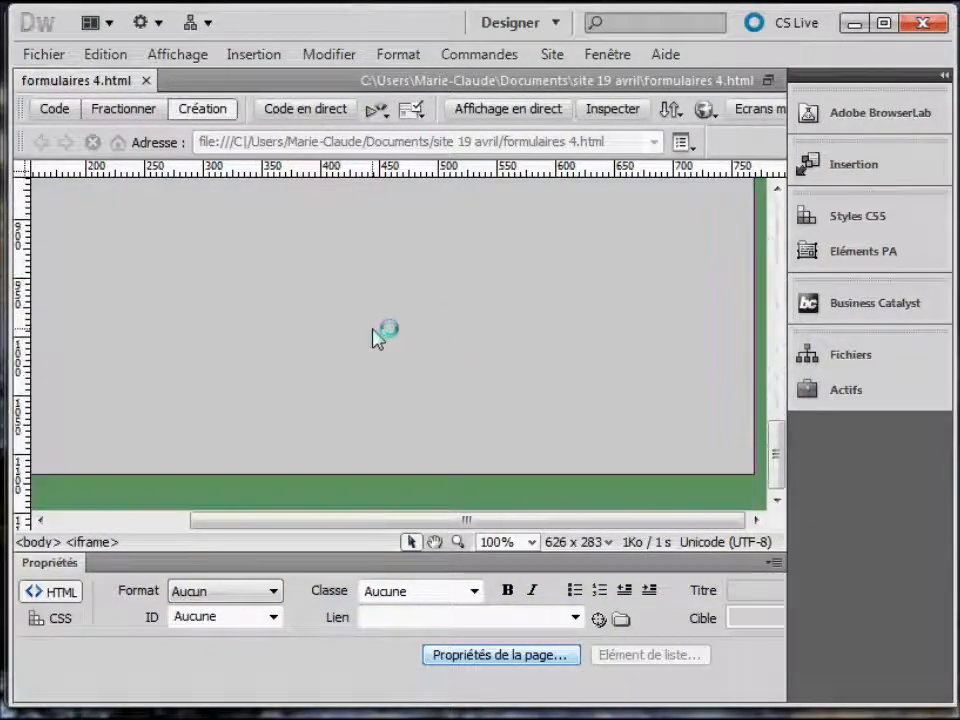
pyautogui.click(56, 106)
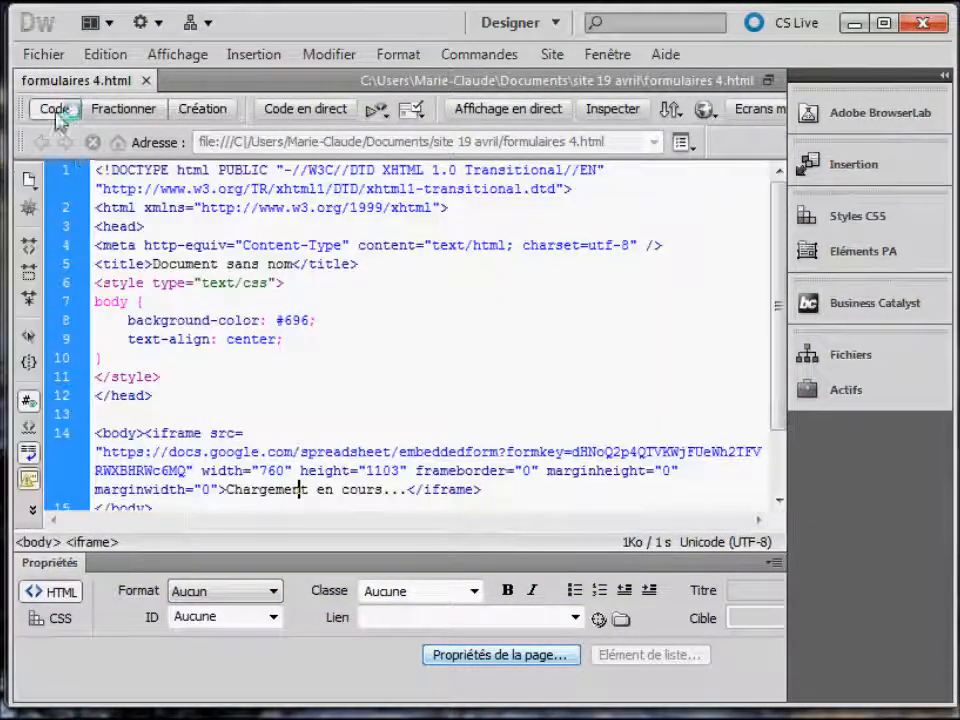
pyautogui.scroll(-2, 322, 377)
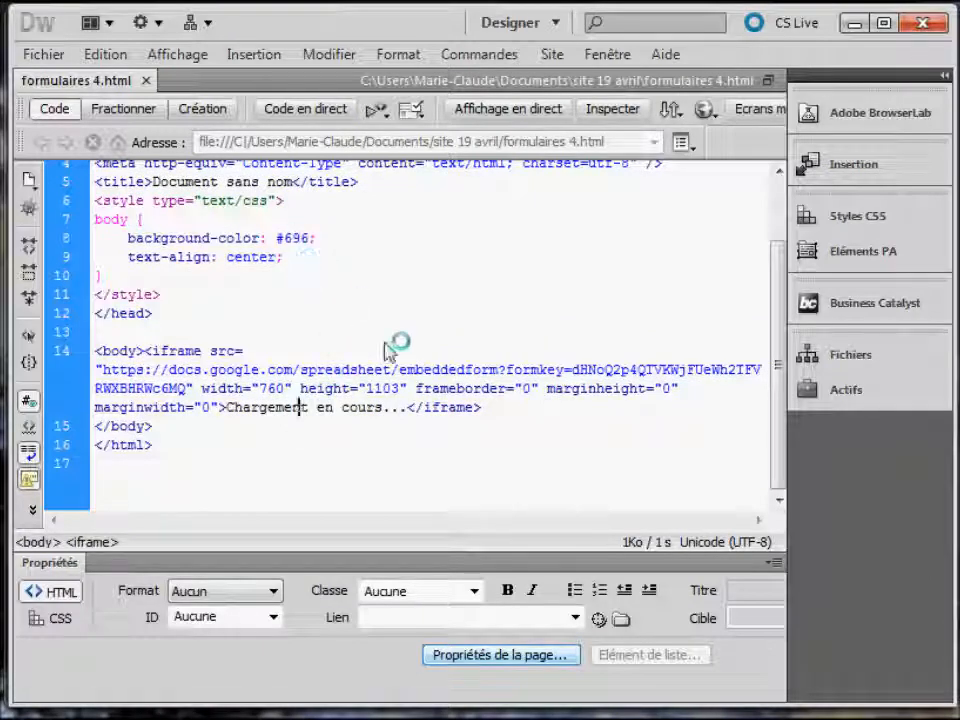
pyautogui.click(277, 390)
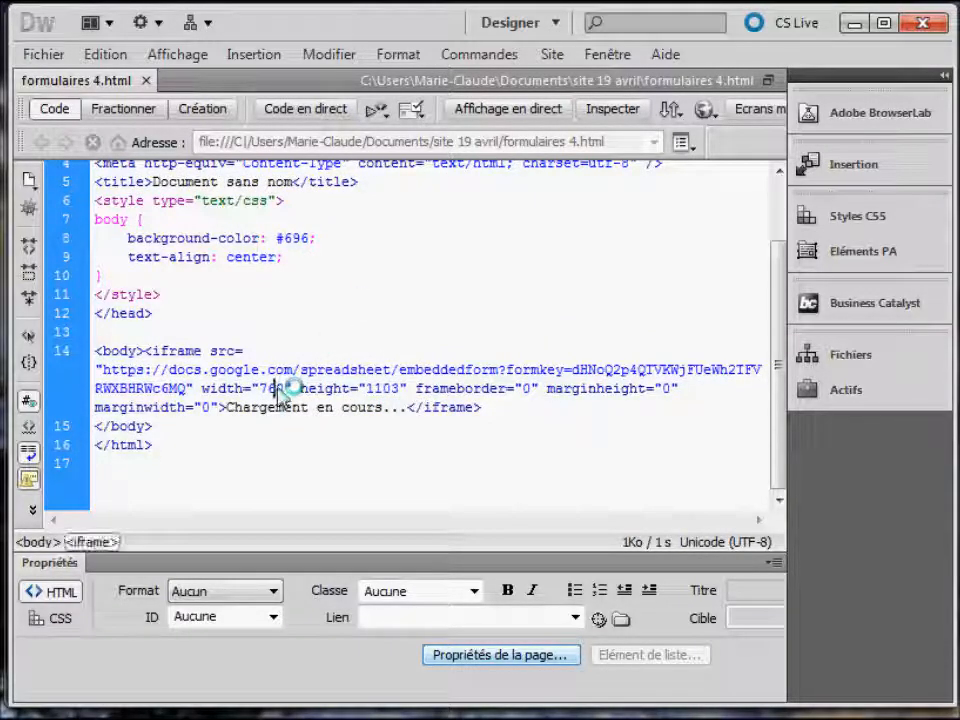